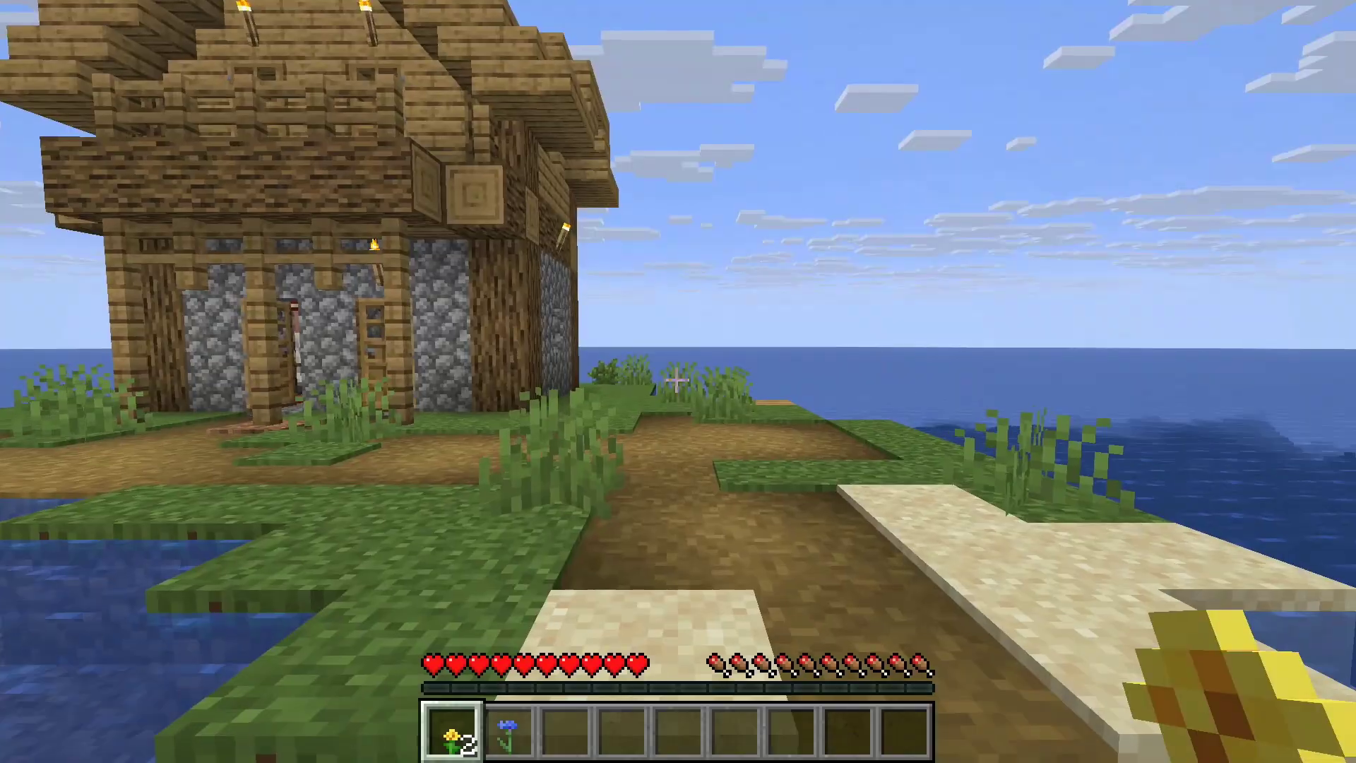
# Walk the seaside village path past the houses, toward the shore and on to the well.
pyautogui.press('w')
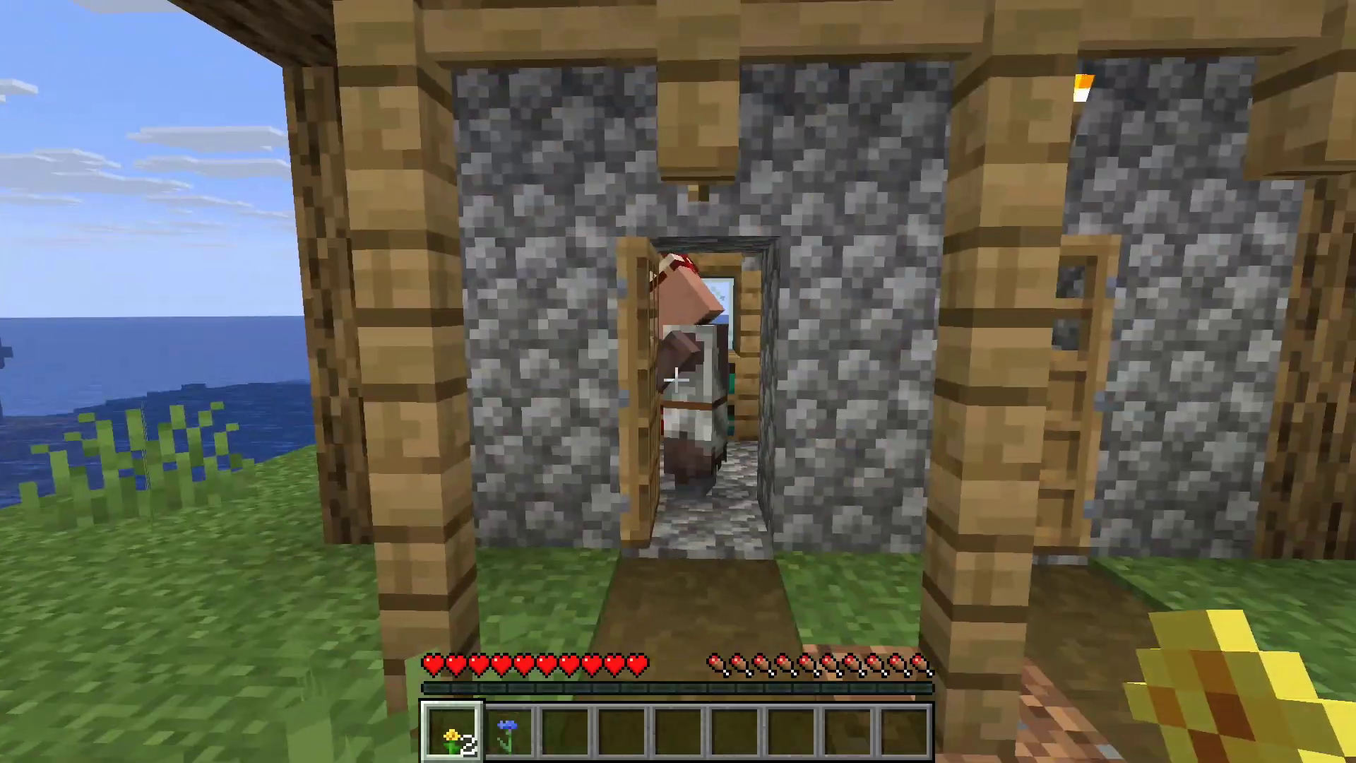
pyautogui.press('w')
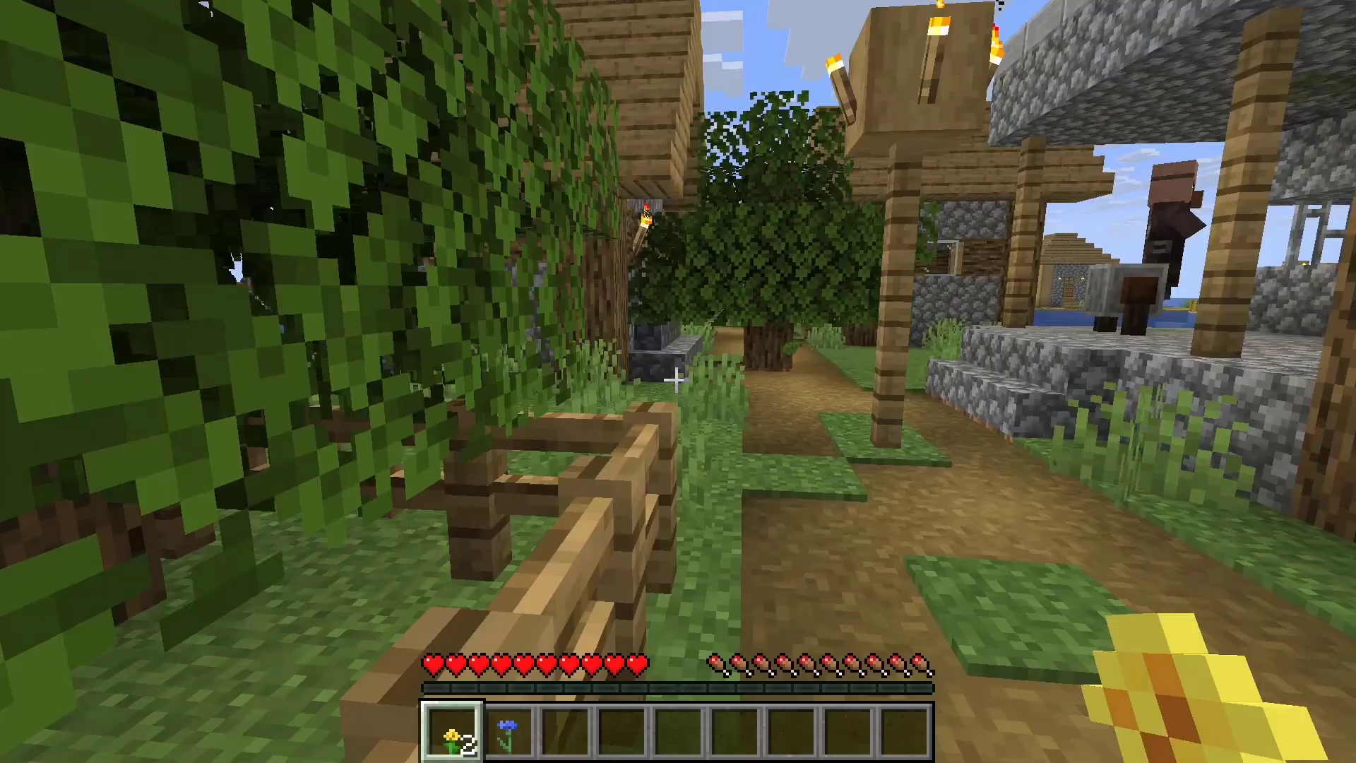
pyautogui.press('w')
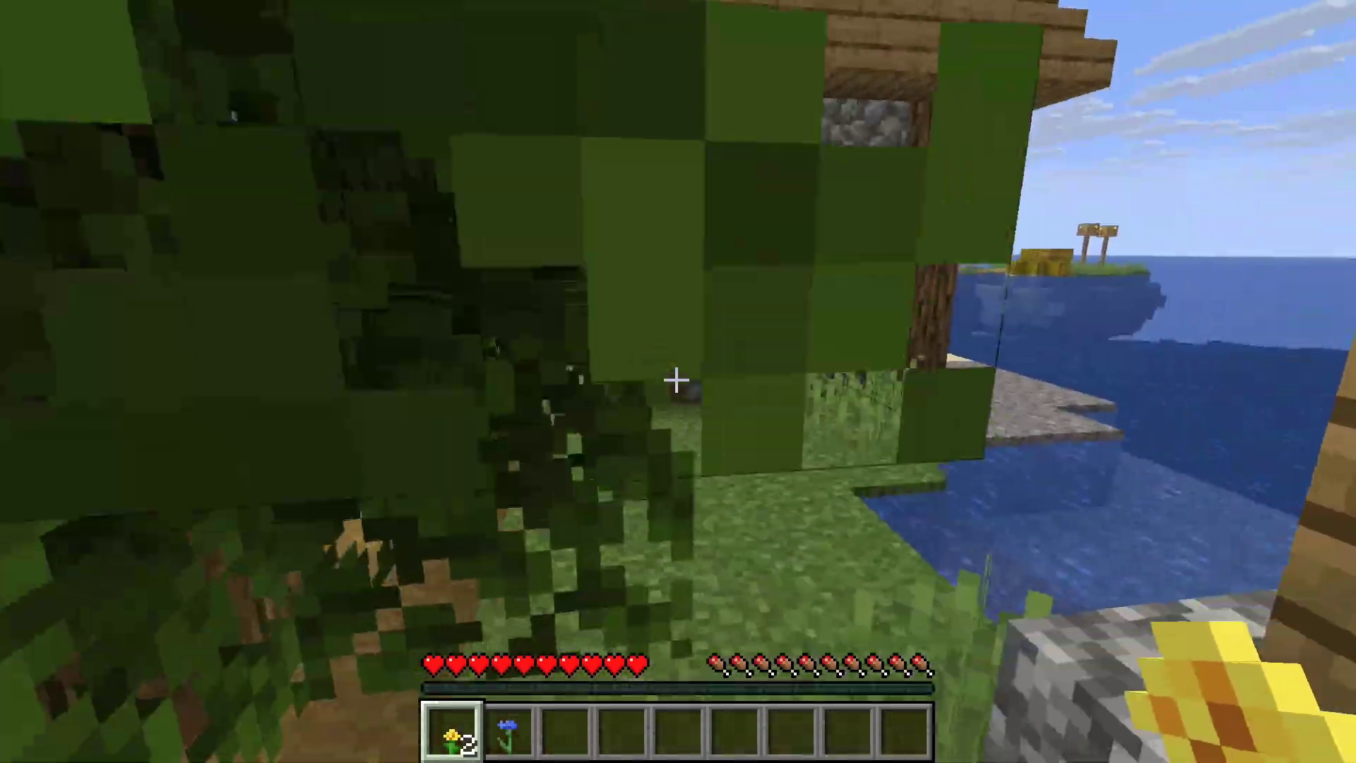
pyautogui.press('w')
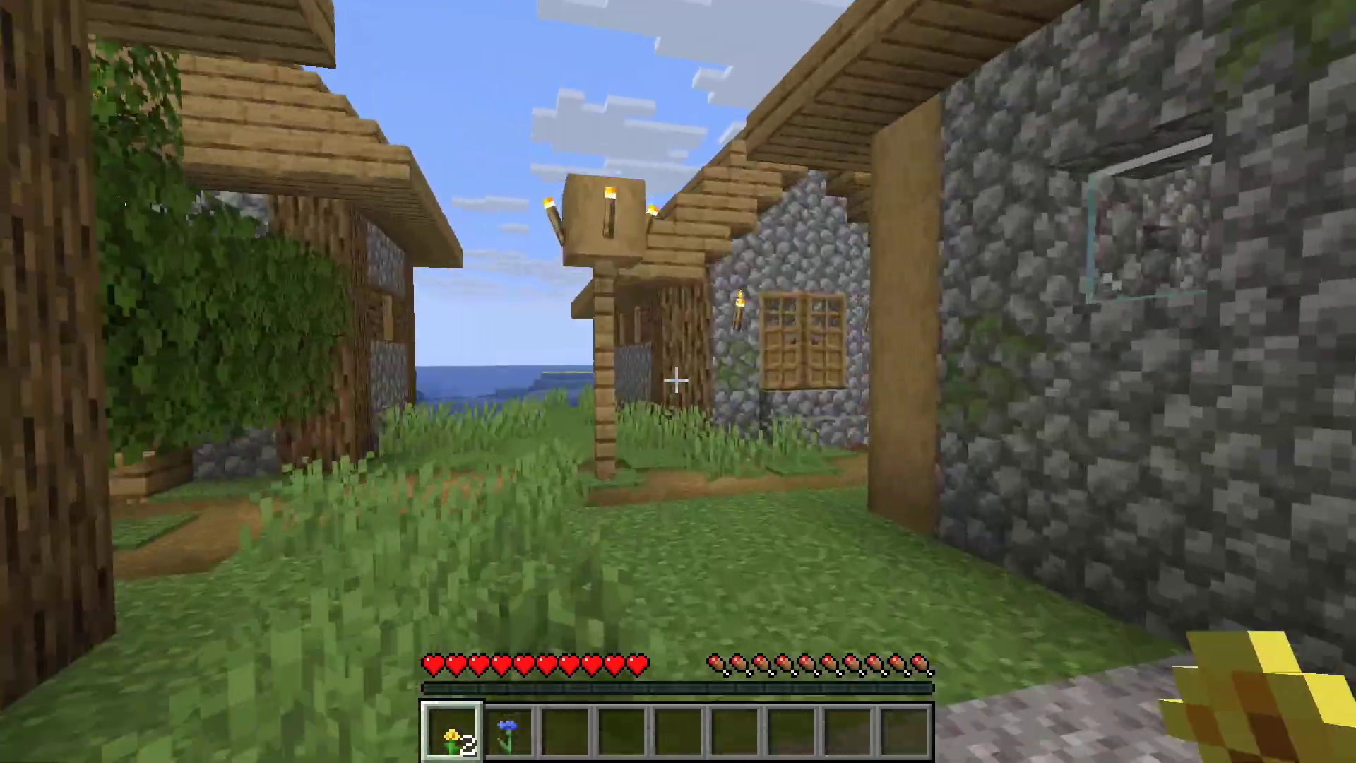
pyautogui.press('w')
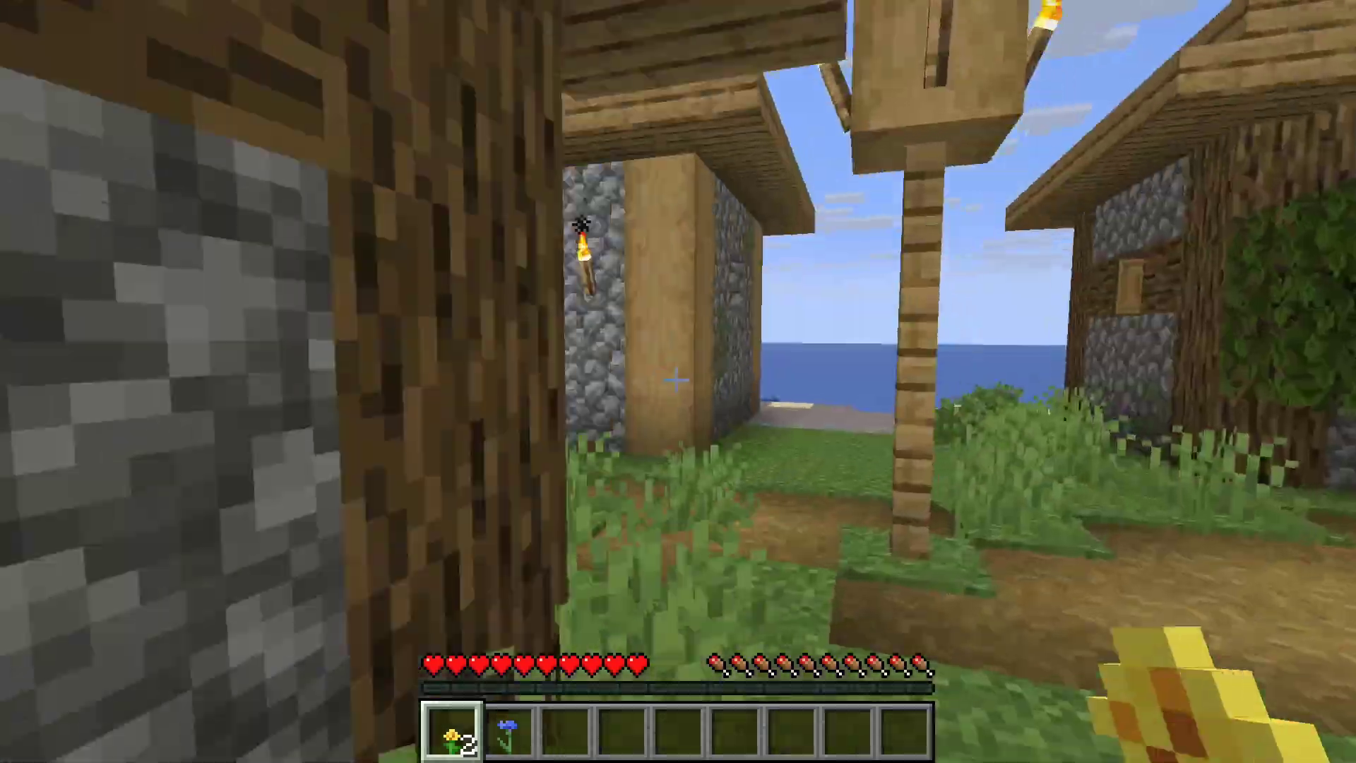
pyautogui.press('w')
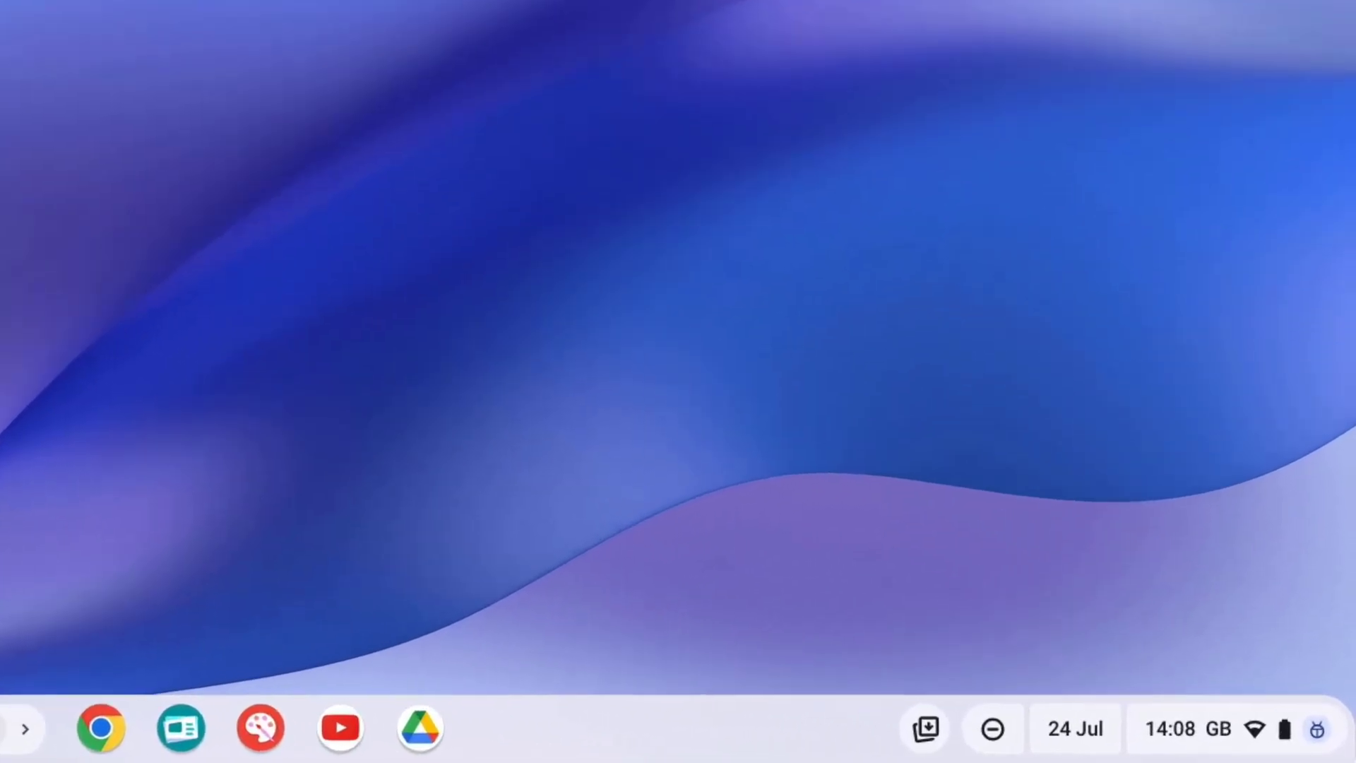
# Open Settings from Quick Settings and go to the About ChromeOS page.
pyautogui.click(1313, 748)
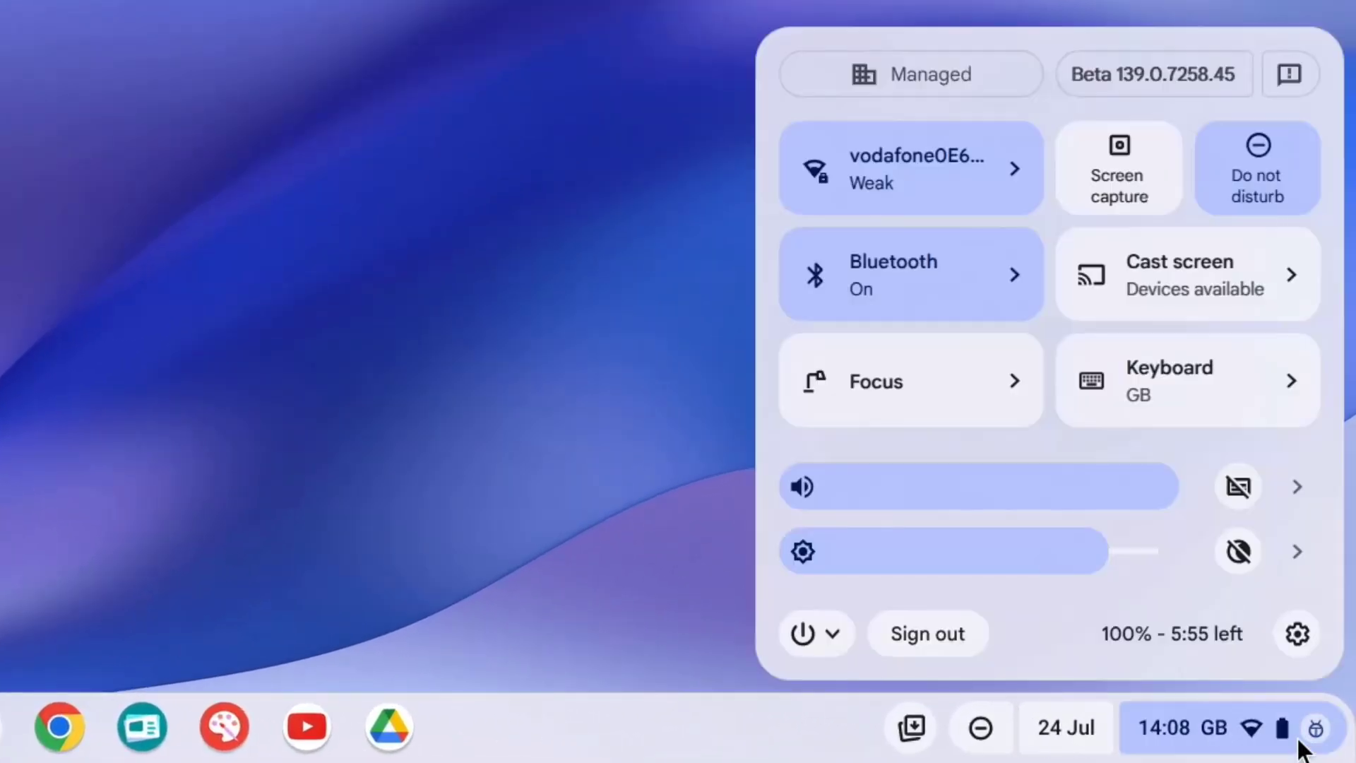
pyautogui.click(1297, 635)
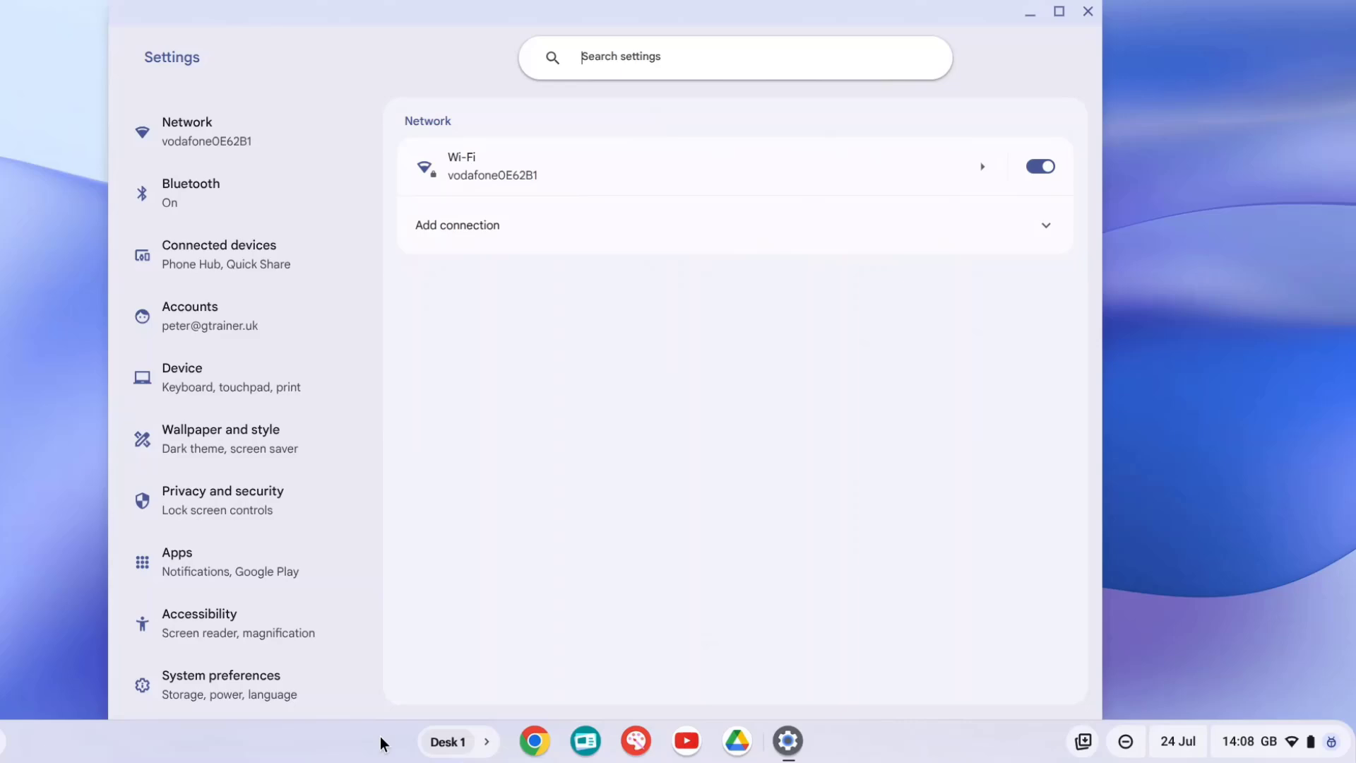
pyautogui.scroll(-2, 351, 649)
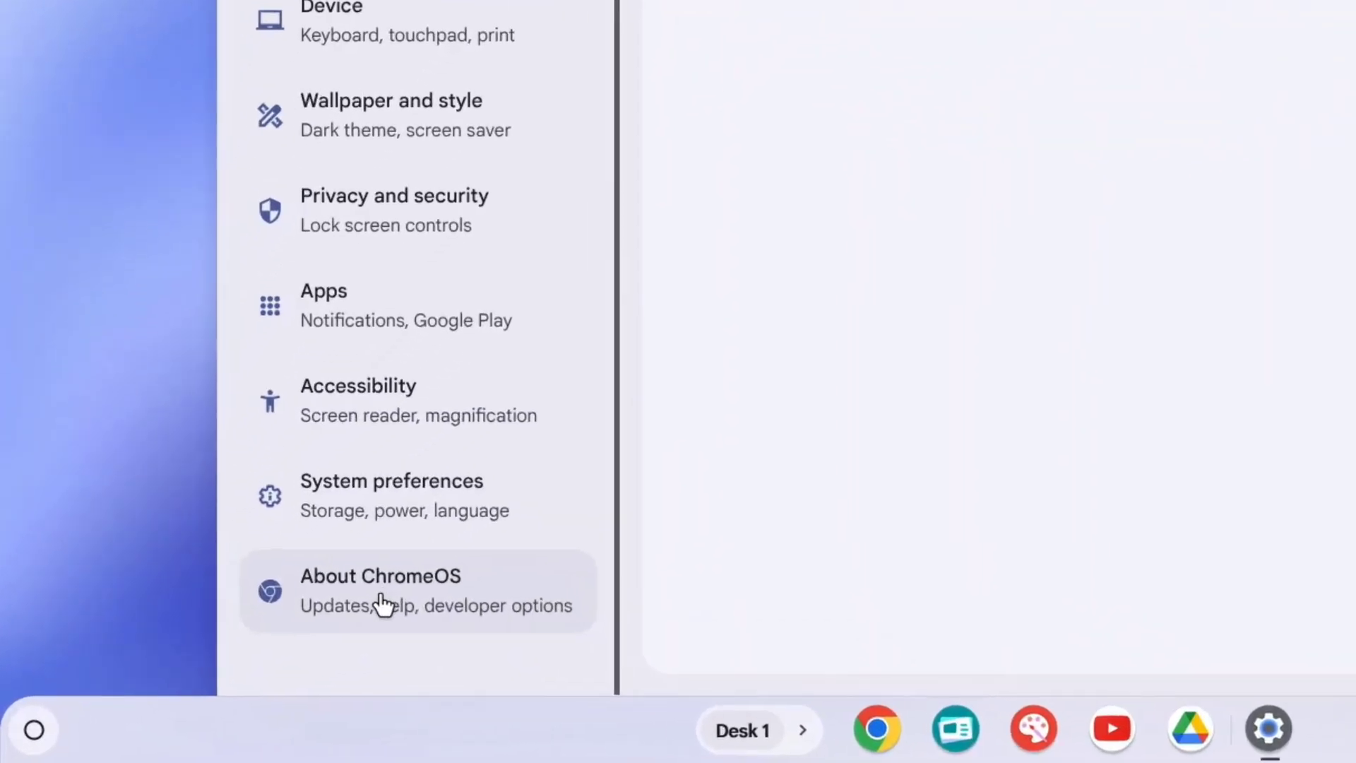
pyautogui.click(382, 605)
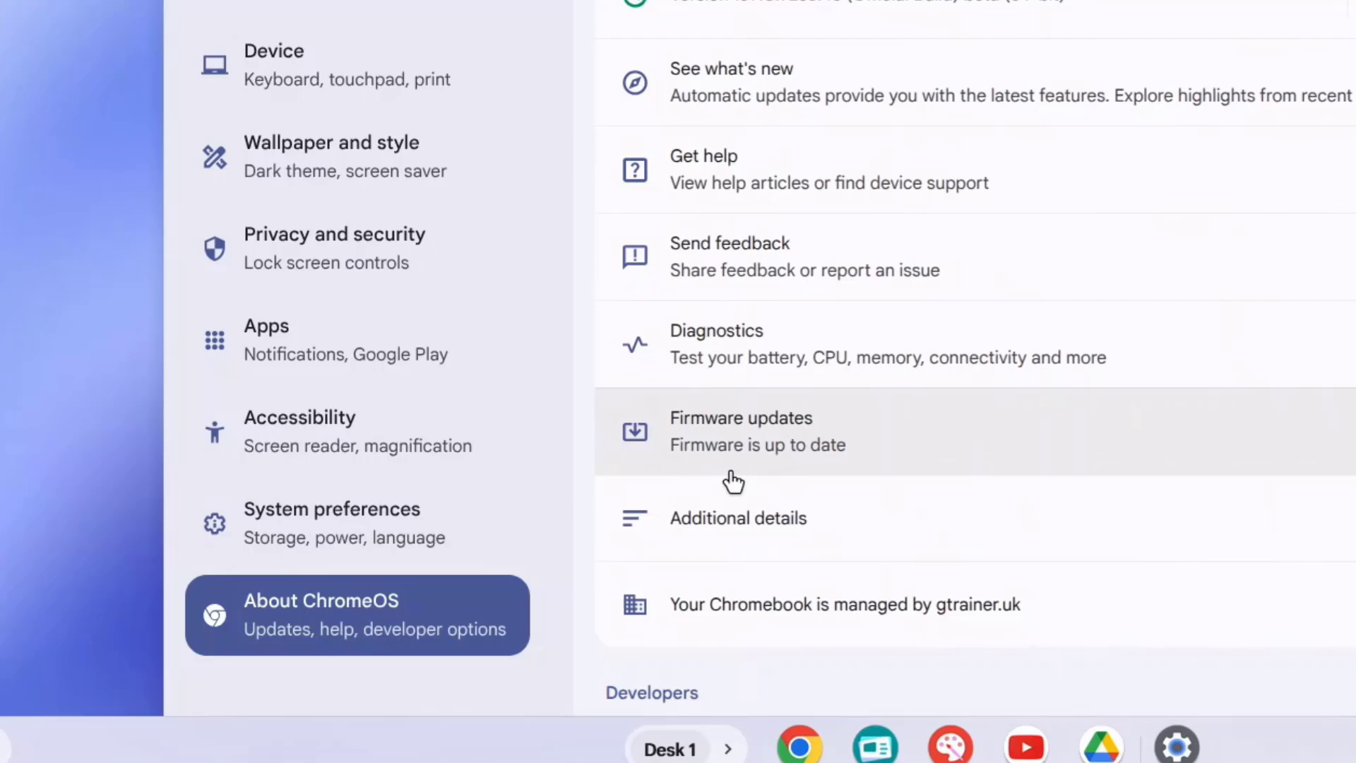
pyautogui.scroll(-2, 537, 554)
pyautogui.scroll(-3, 526, 552)
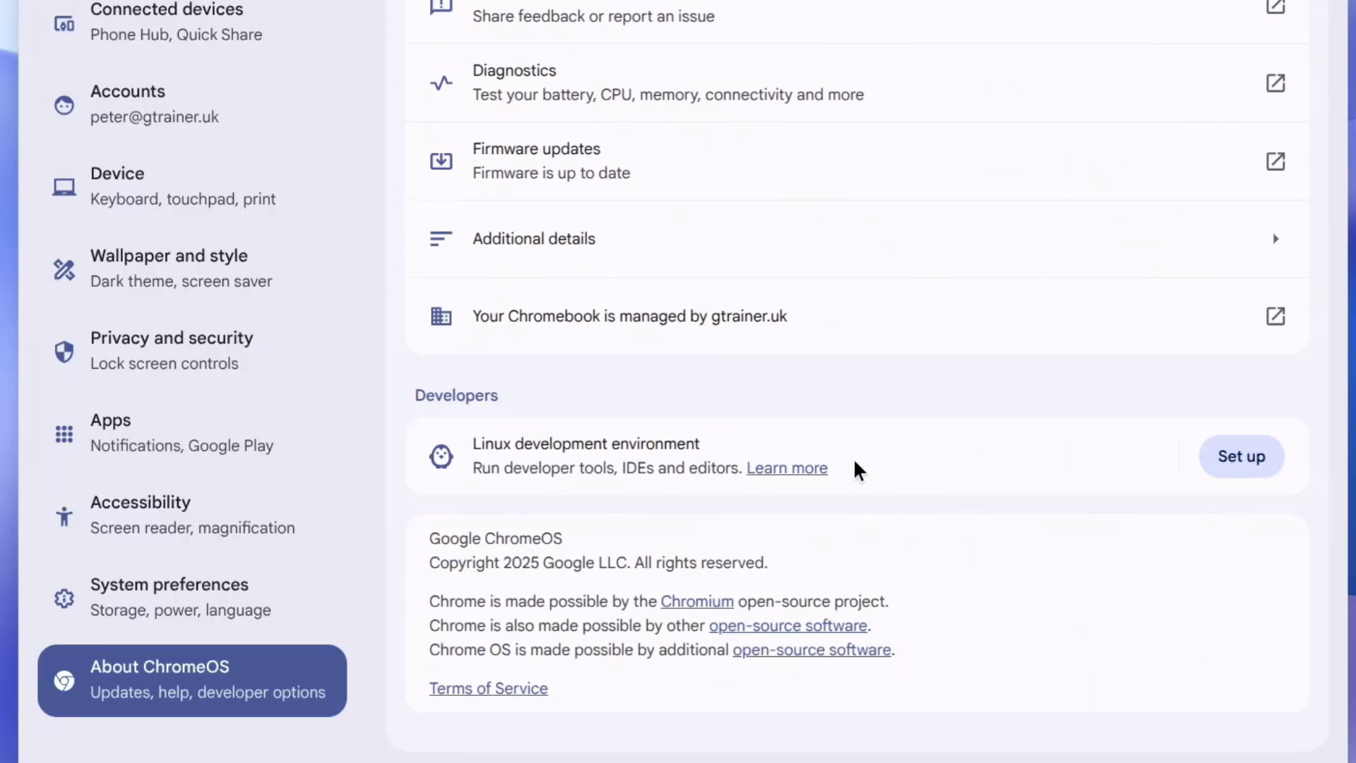
# Install Linux with the default username and the recommended 10.0 GB disk size.
pyautogui.click(1238, 457)
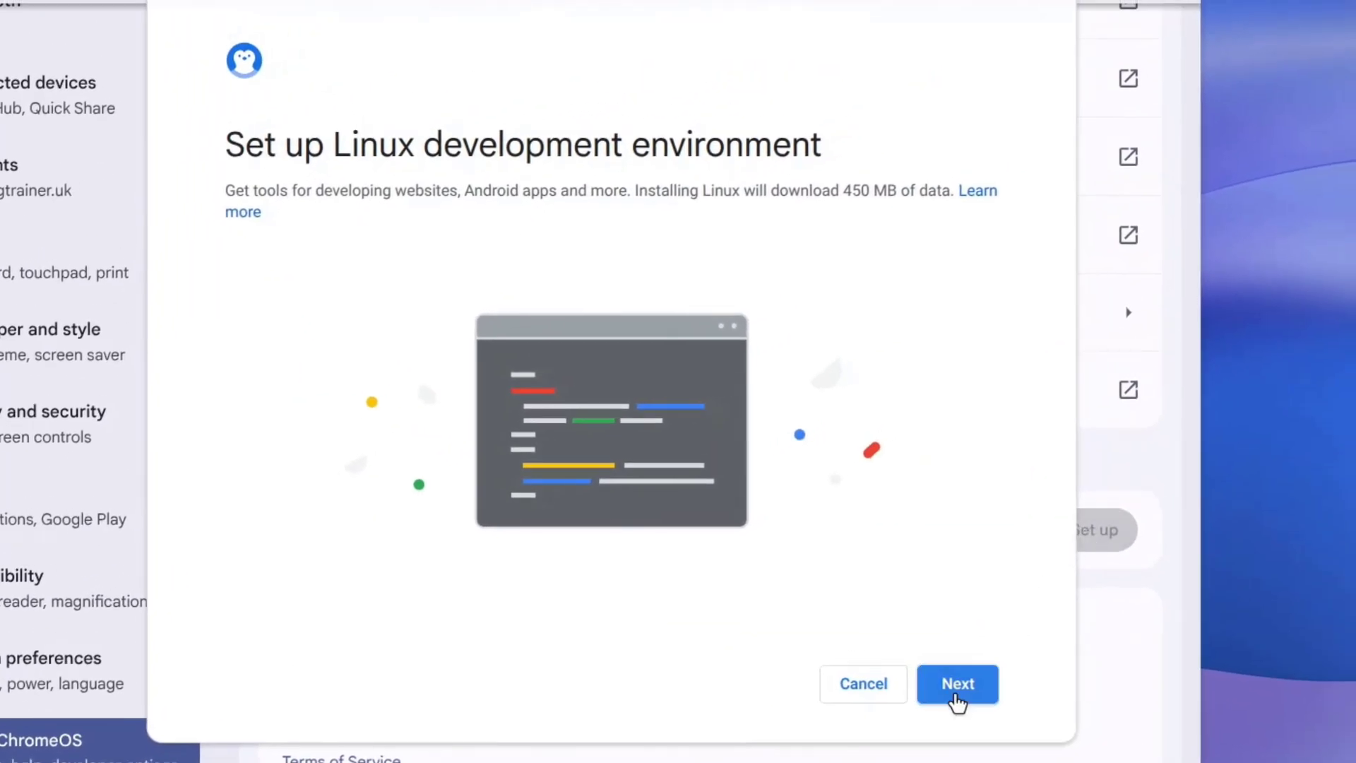
pyautogui.click(956, 691)
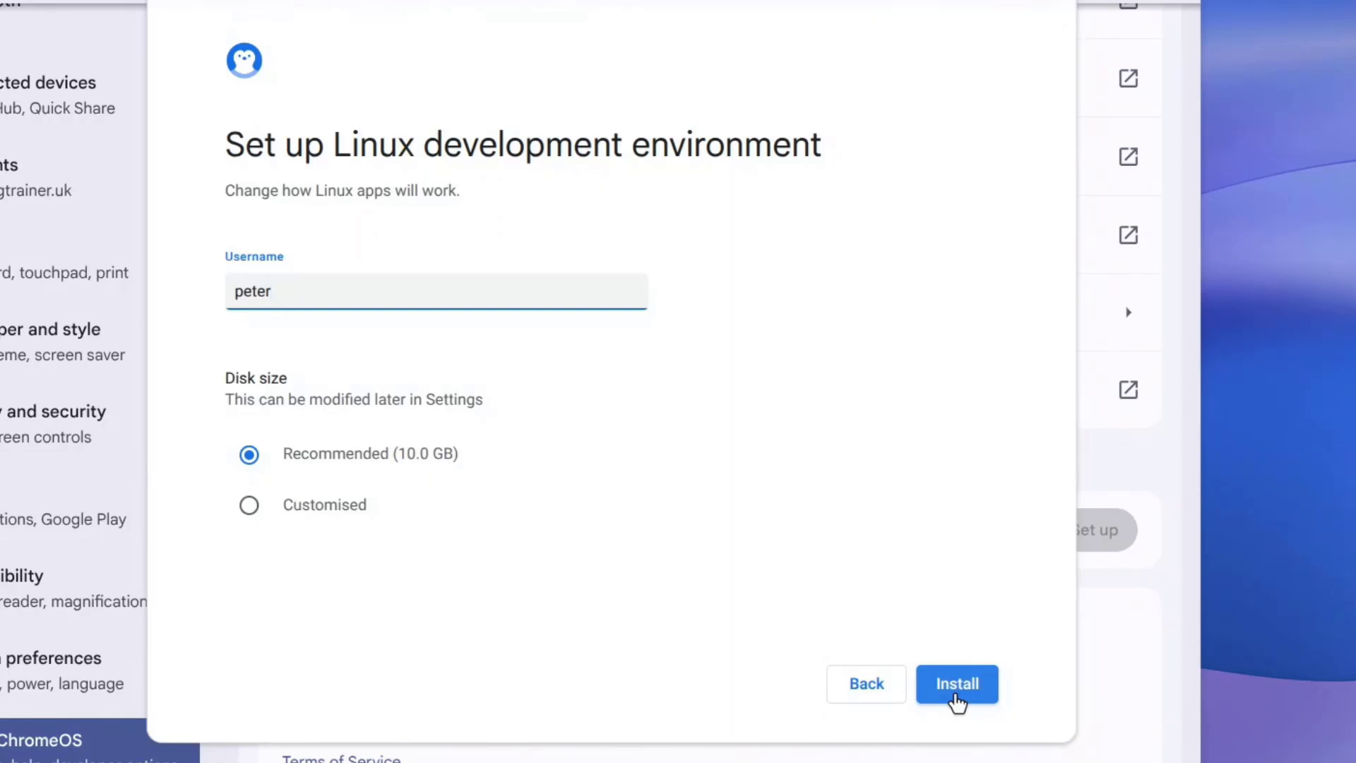
pyautogui.click(957, 689)
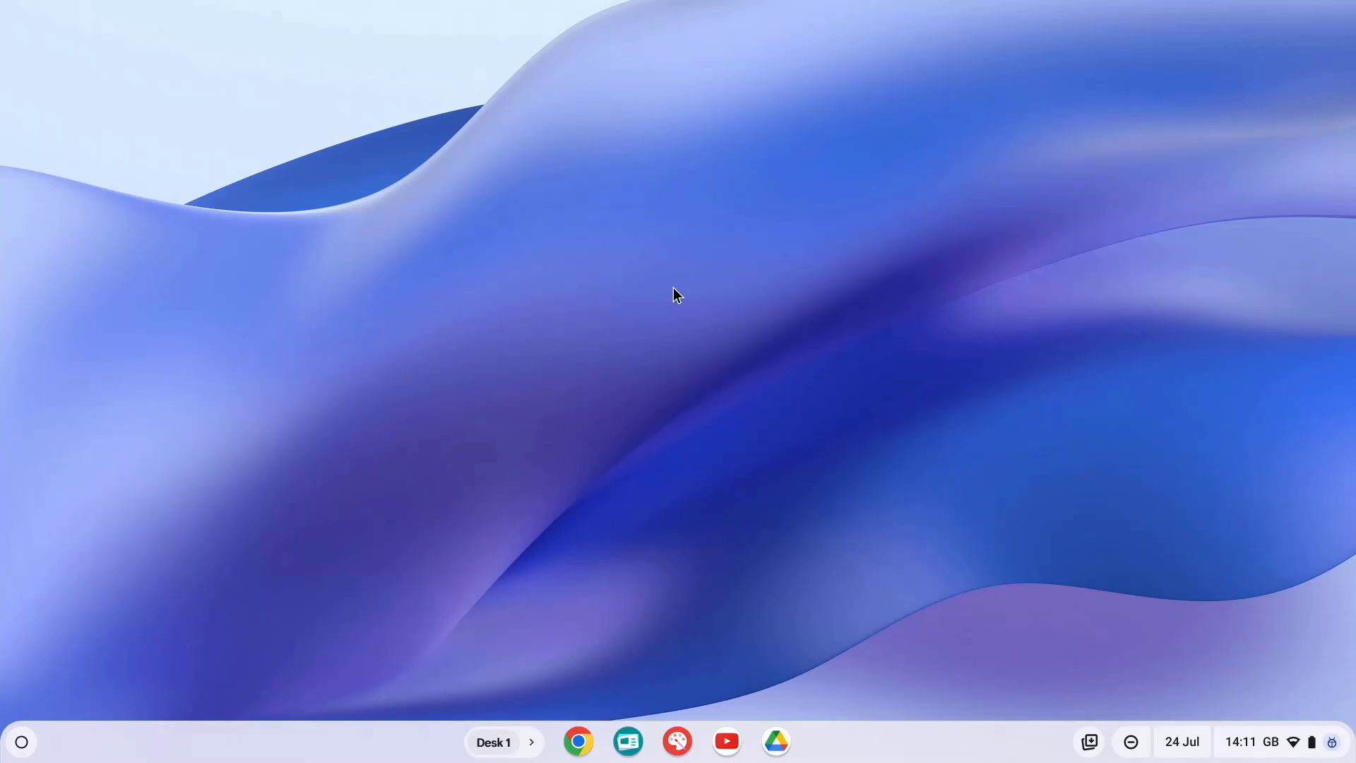
# Launch Terminal from a launcher search and open a shell in the penguin container.
pyautogui.press('super')
pyautogui.write('t')
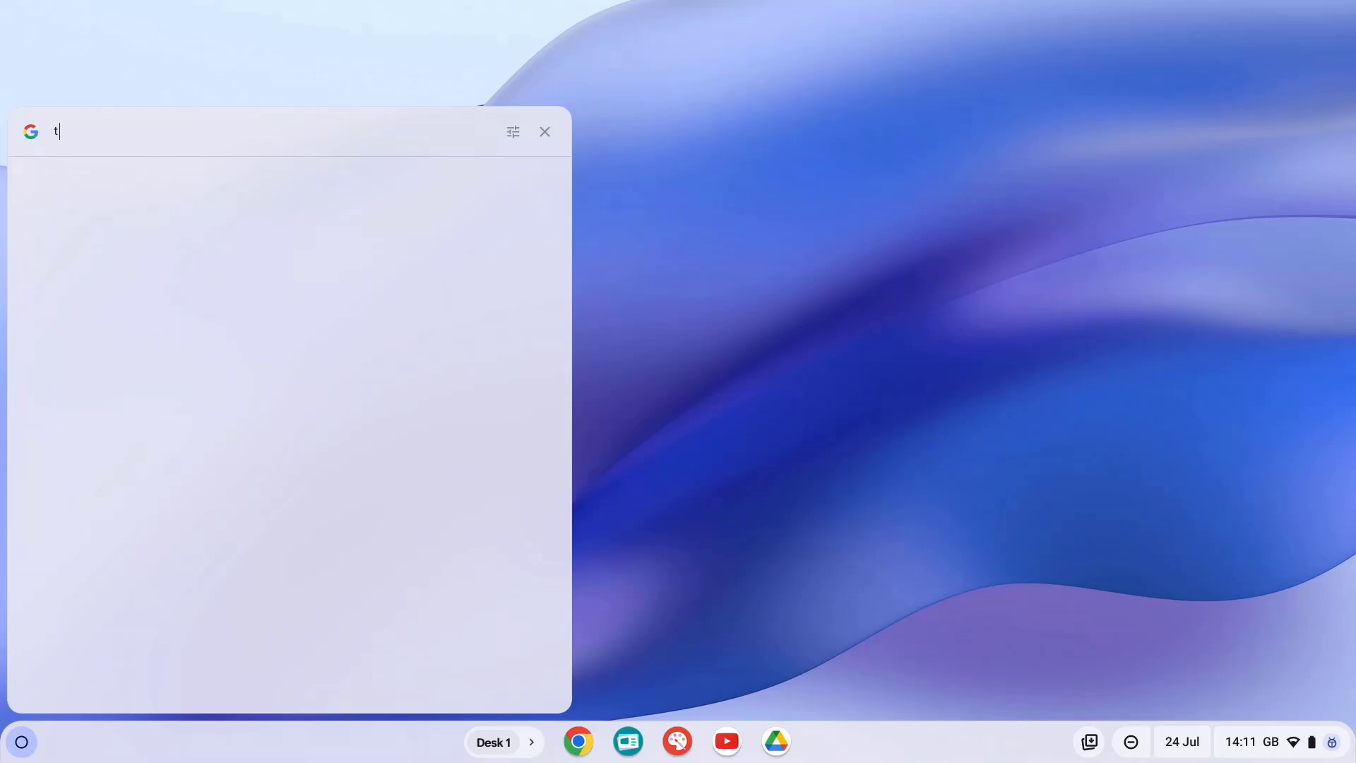
pyautogui.write('erminal')
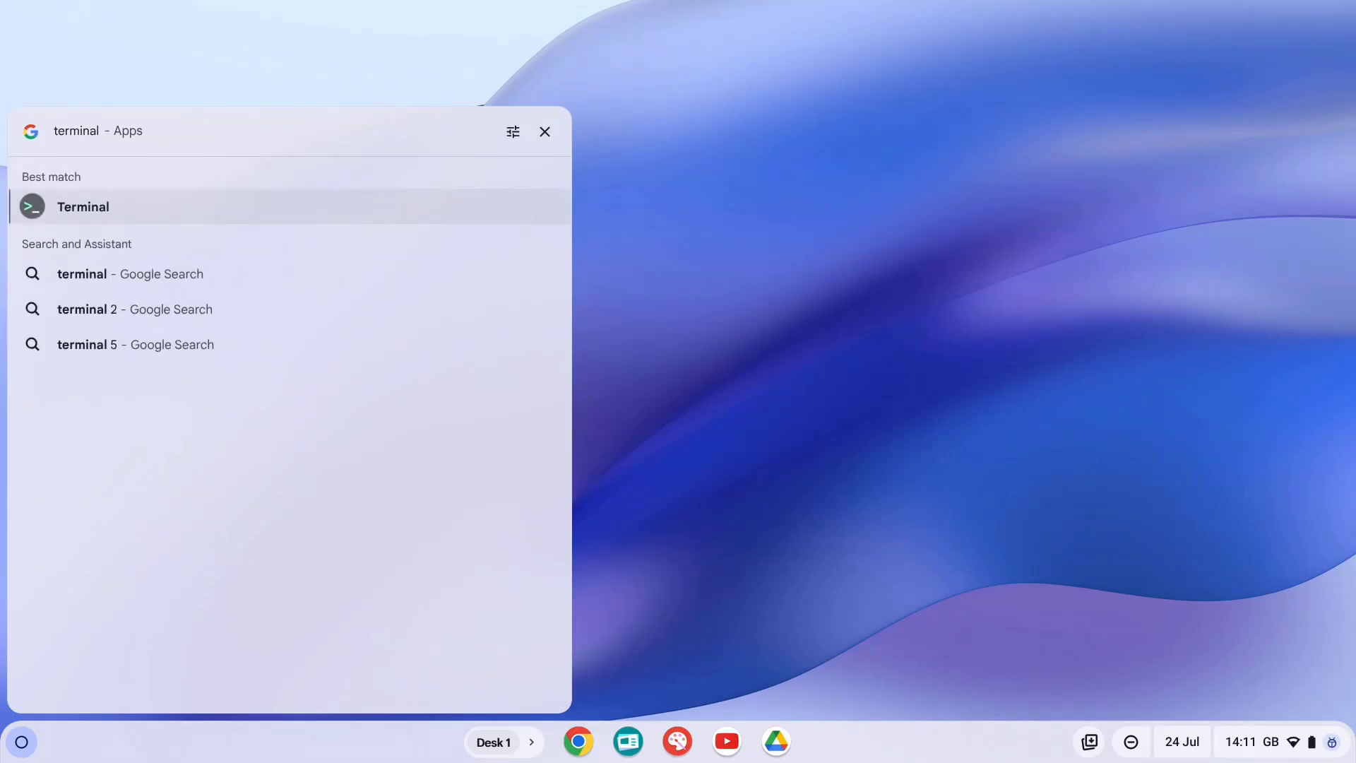
pyautogui.press('Return')
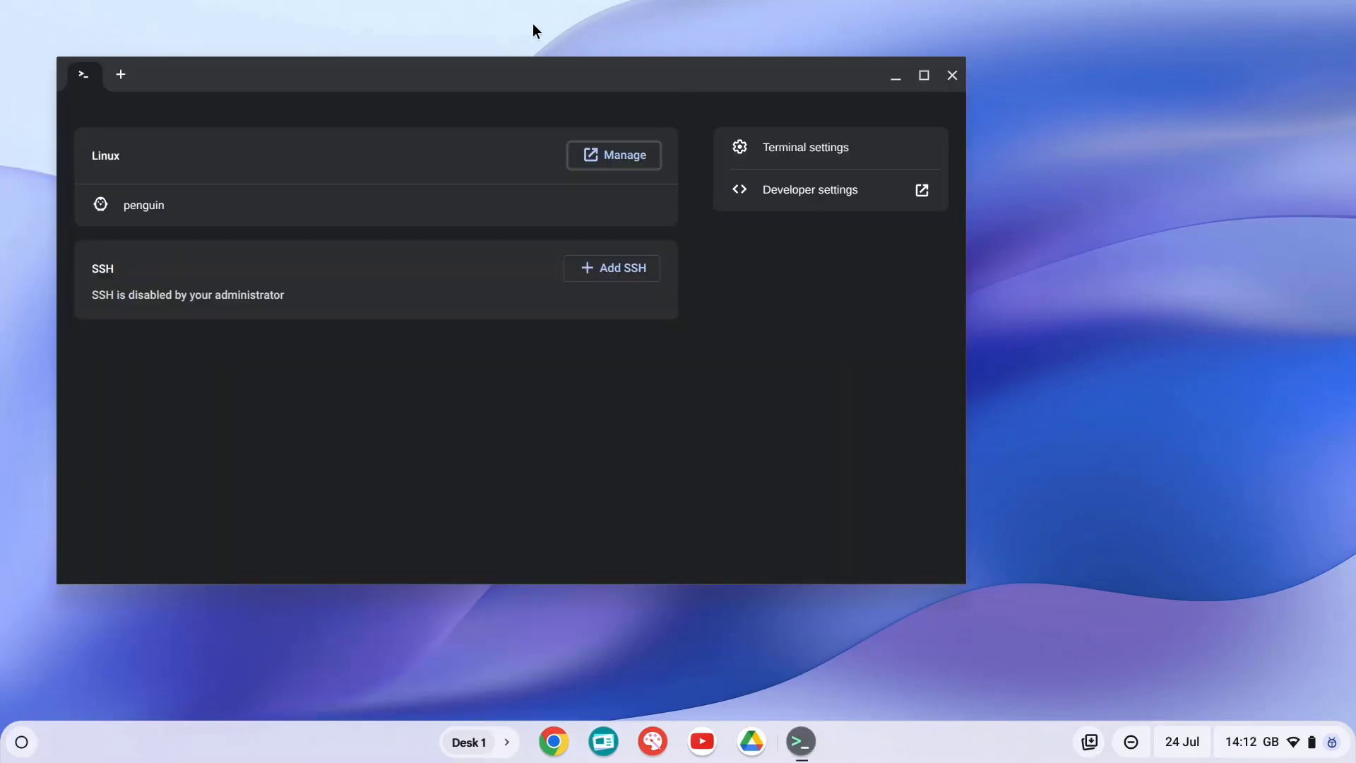
pyautogui.click(151, 203)
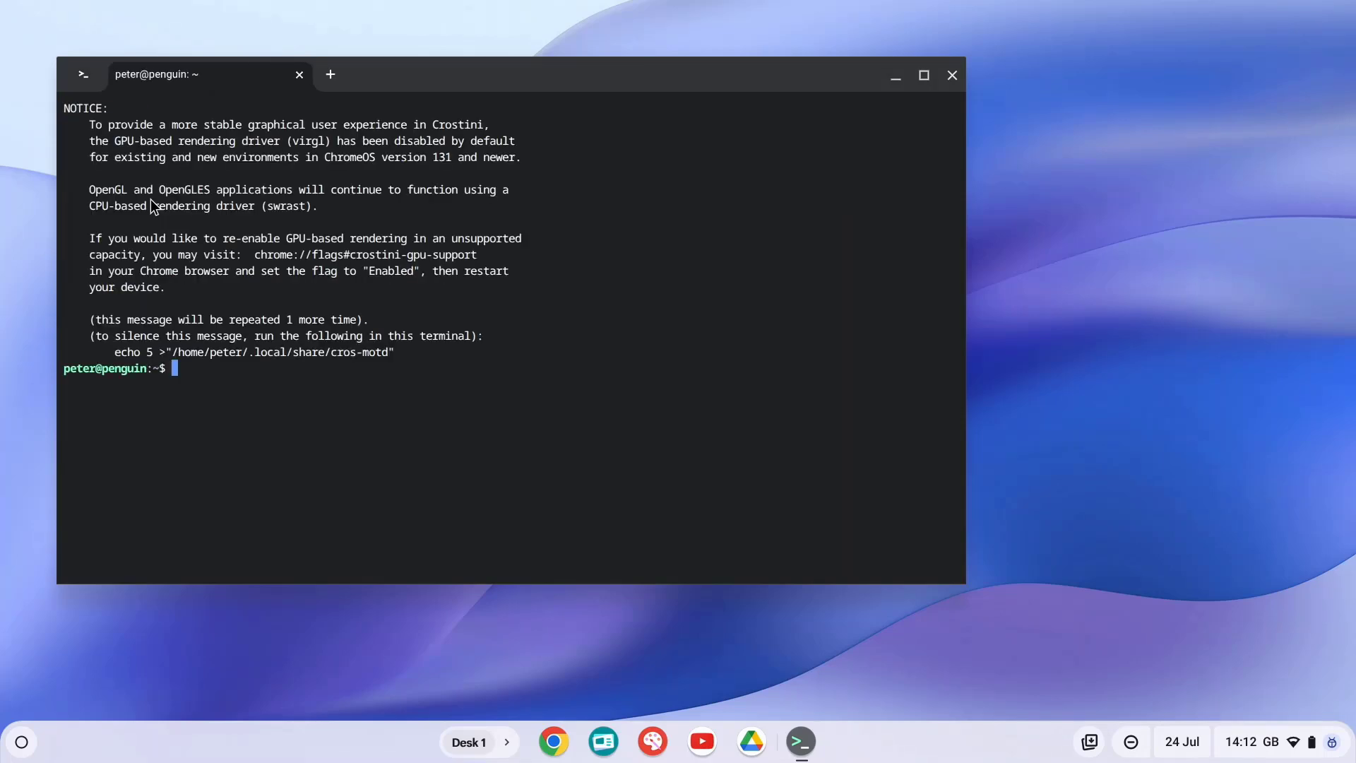
# Enlarge the terminal text, then run sudo apt update and a confirmed sudo apt upgrade.
pyautogui.hotkey('ctrl', '+')
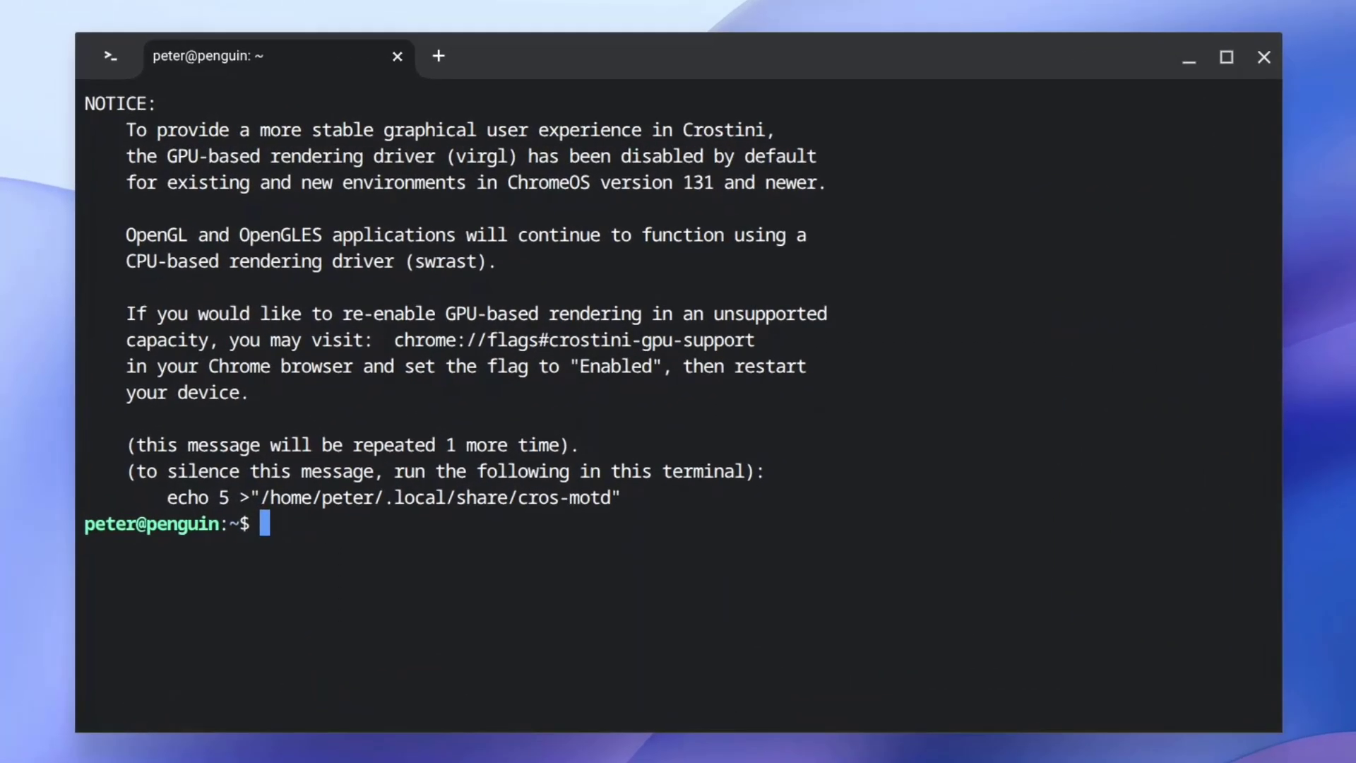
pyautogui.write('sudo ap')
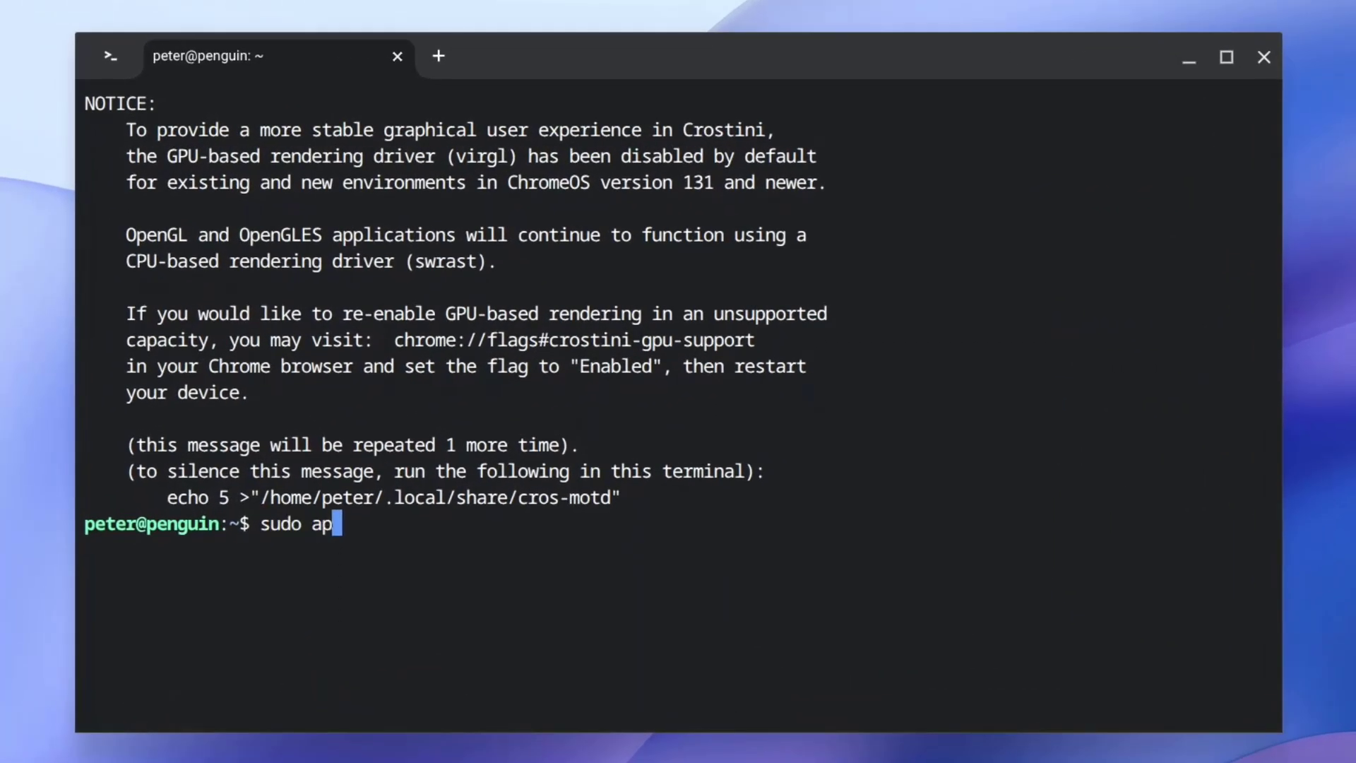
pyautogui.write('t update')
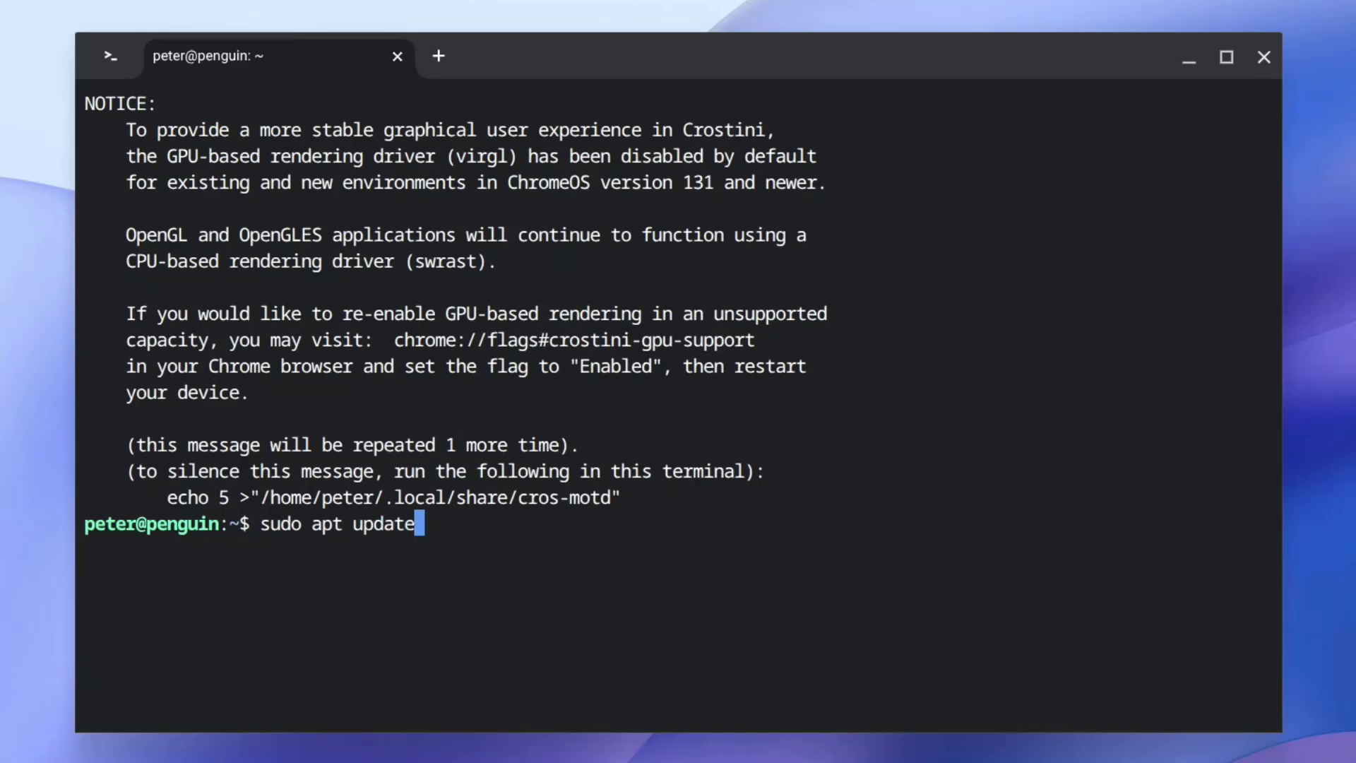
pyautogui.press('Return')
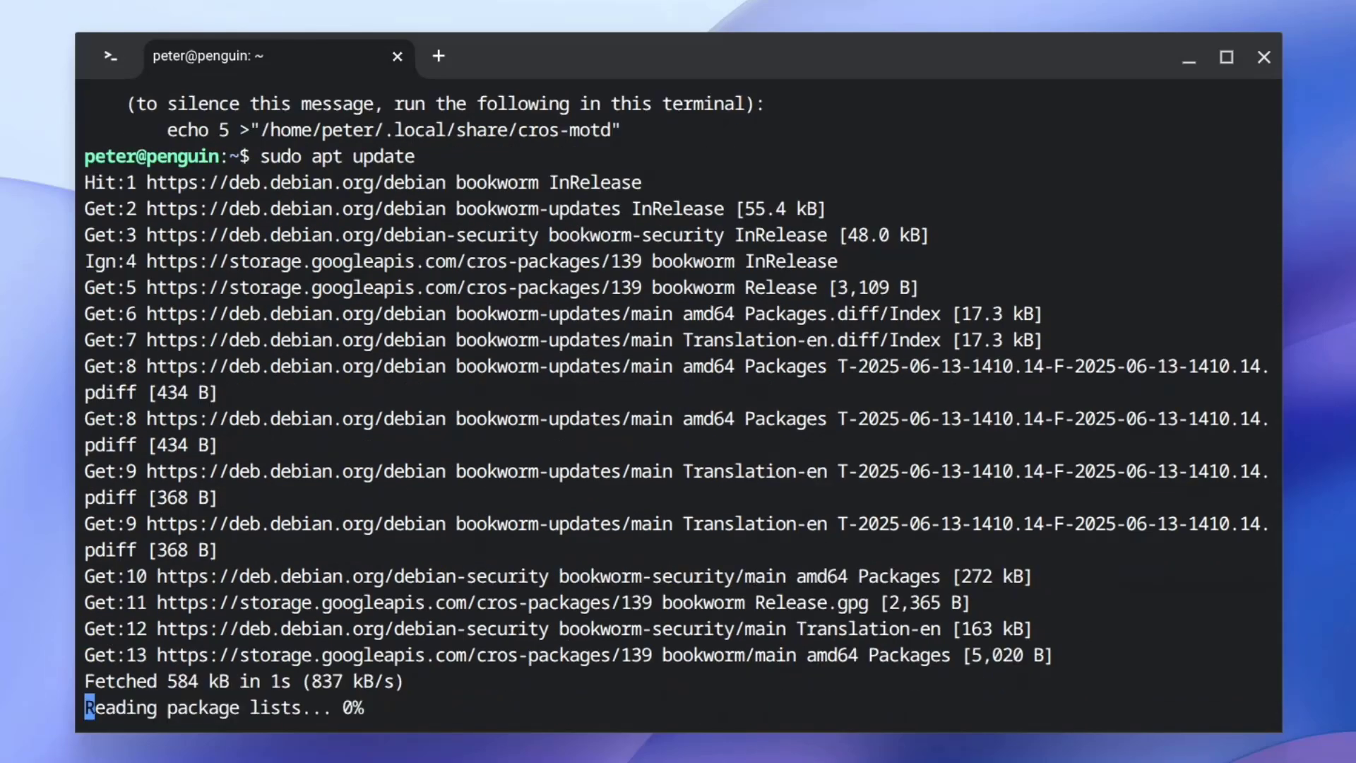
pyautogui.write('su')
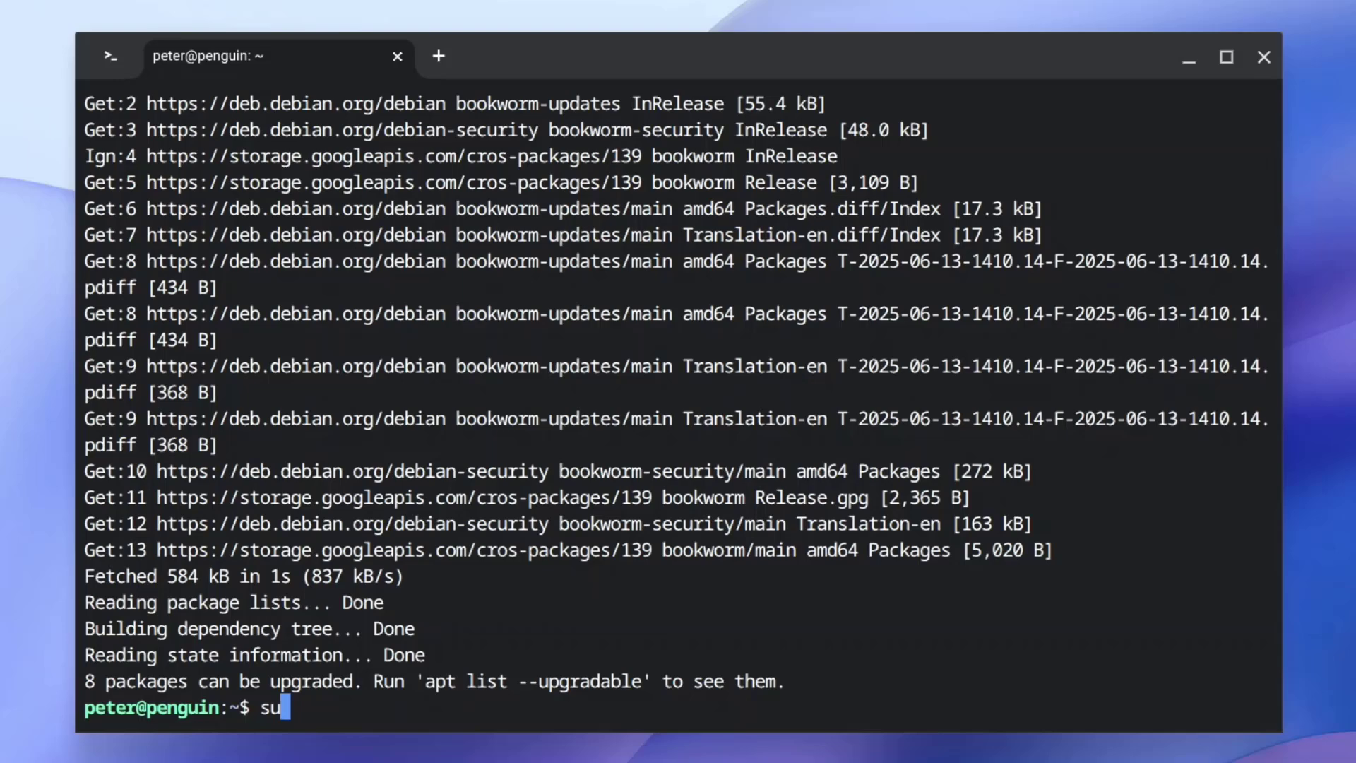
pyautogui.write('do apt upgra')
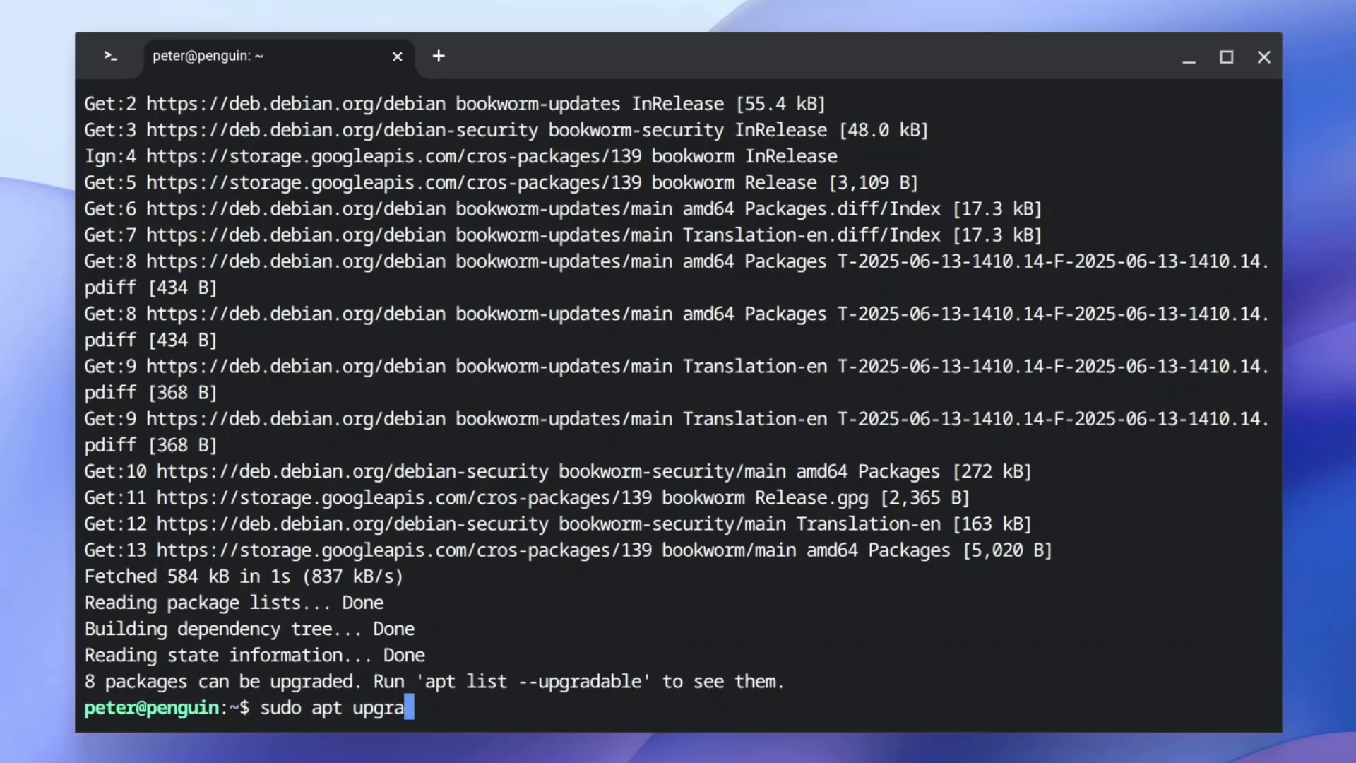
pyautogui.write('de')
pyautogui.press('Return')
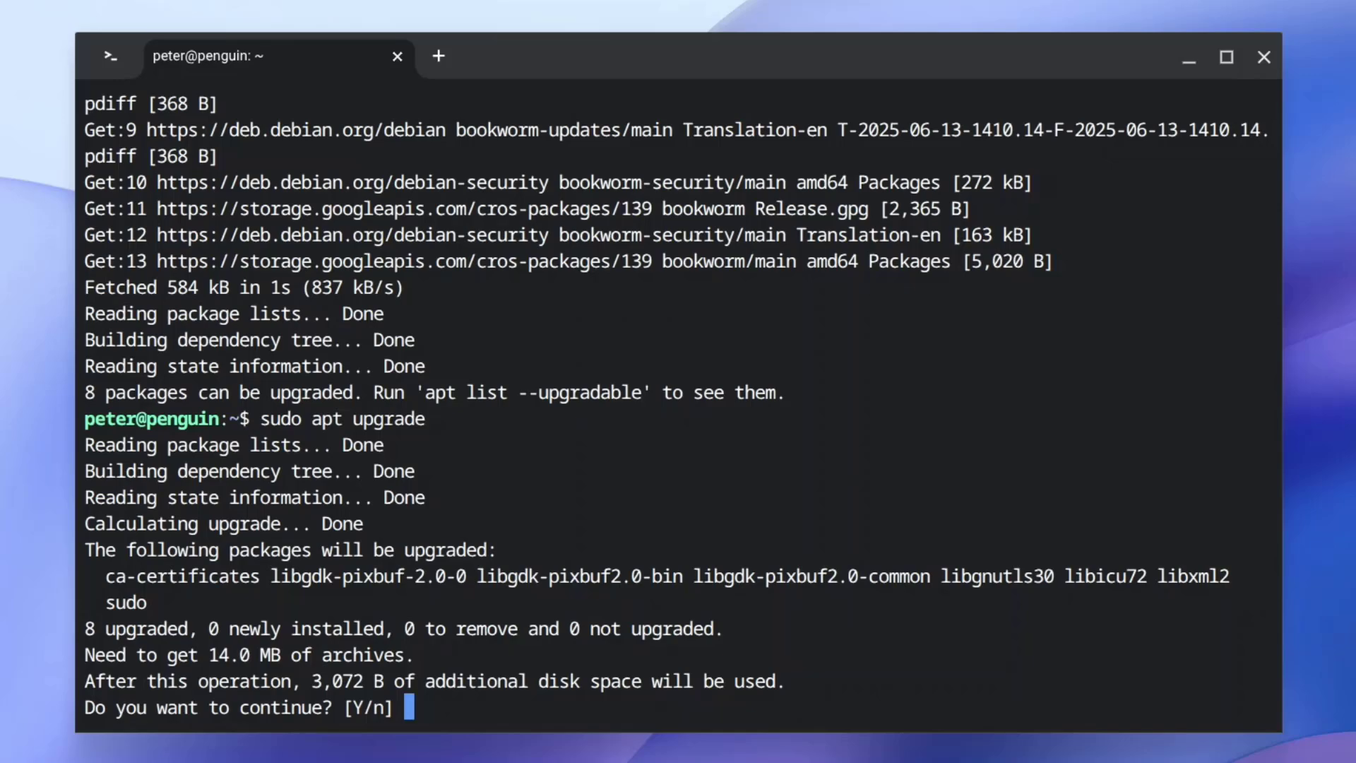
pyautogui.write('y')
pyautogui.press('Return')
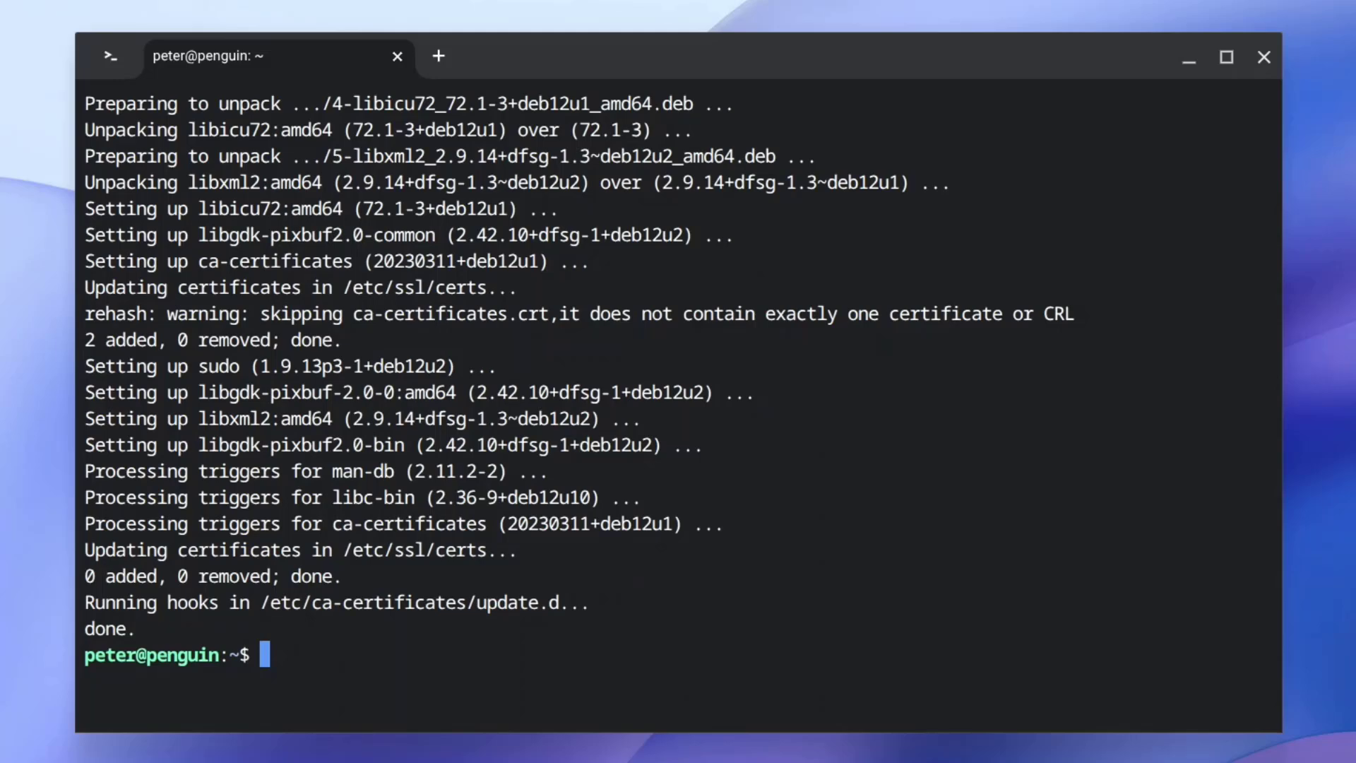
pyautogui.write('sudo ')
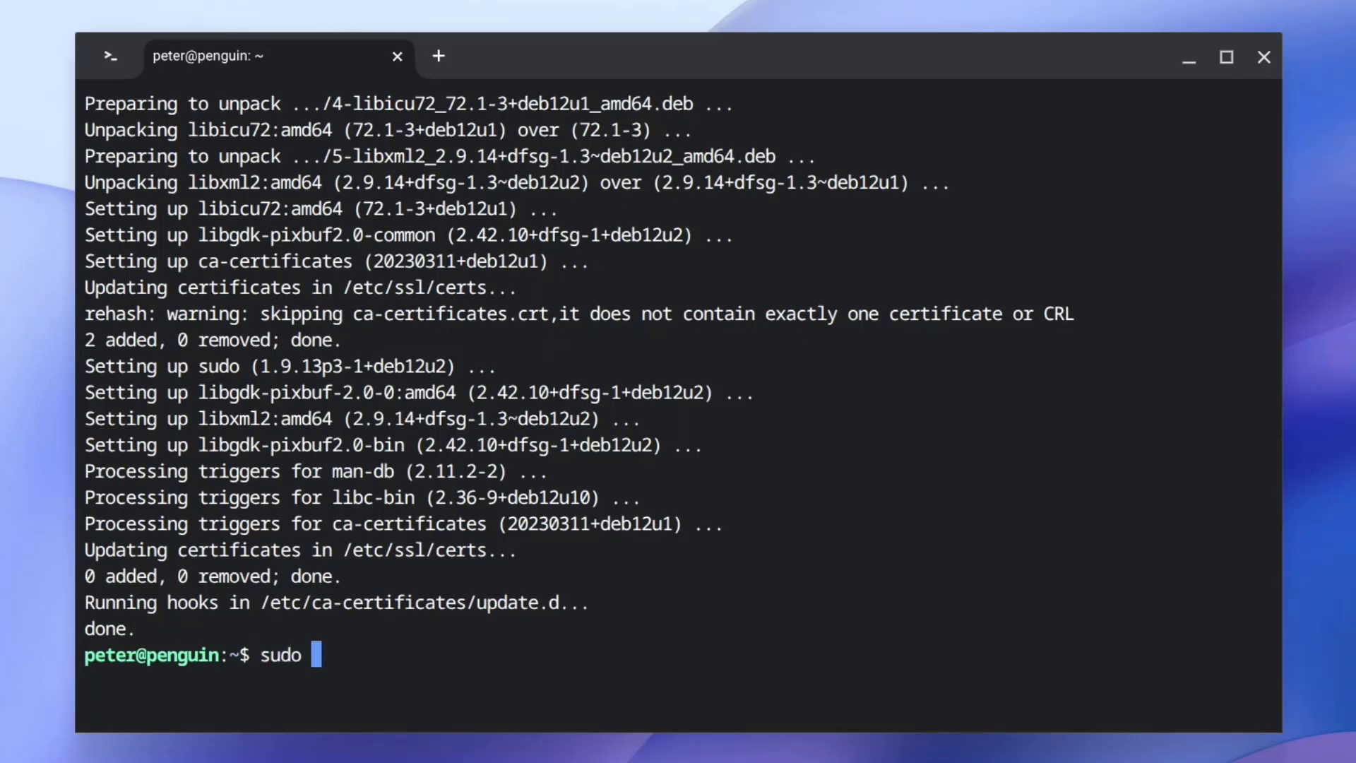
pyautogui.write('apt insta')
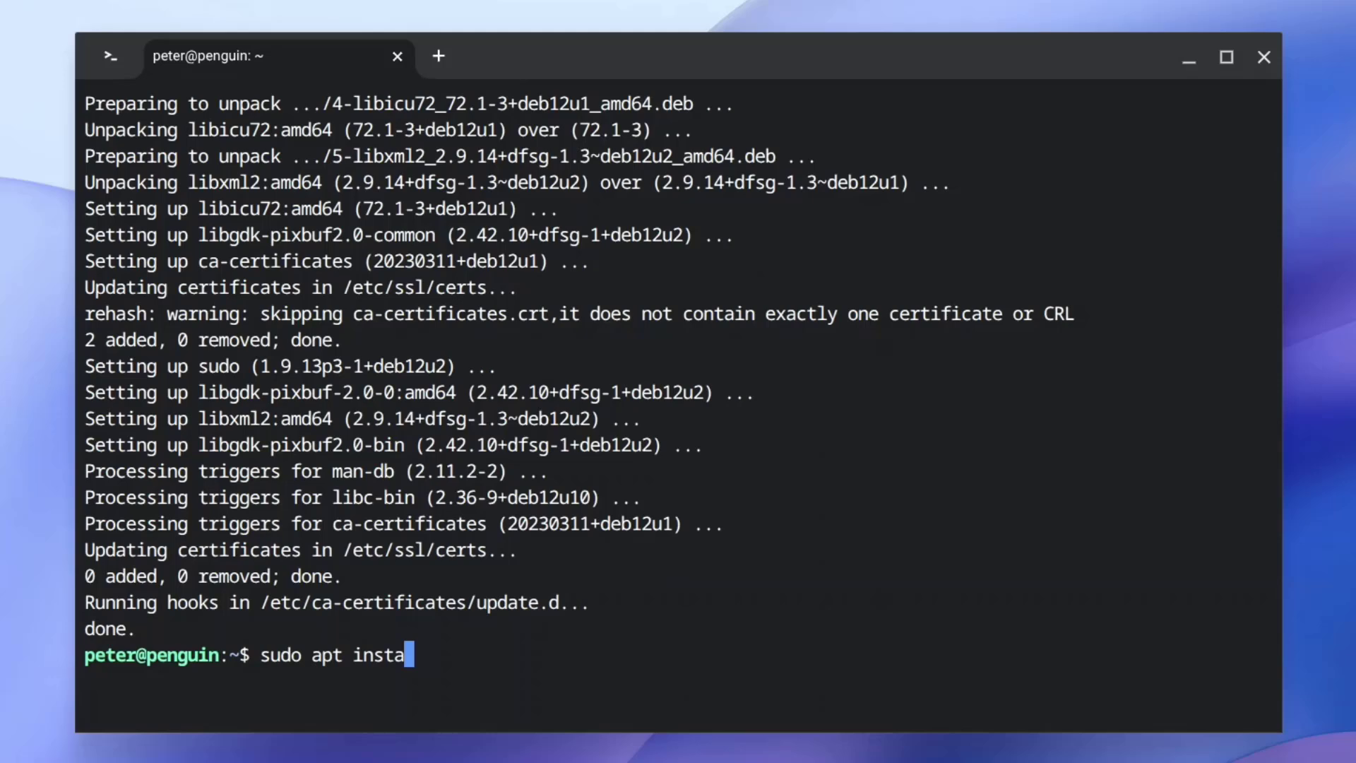
pyautogui.write('ll -y')
pyautogui.write(' g')
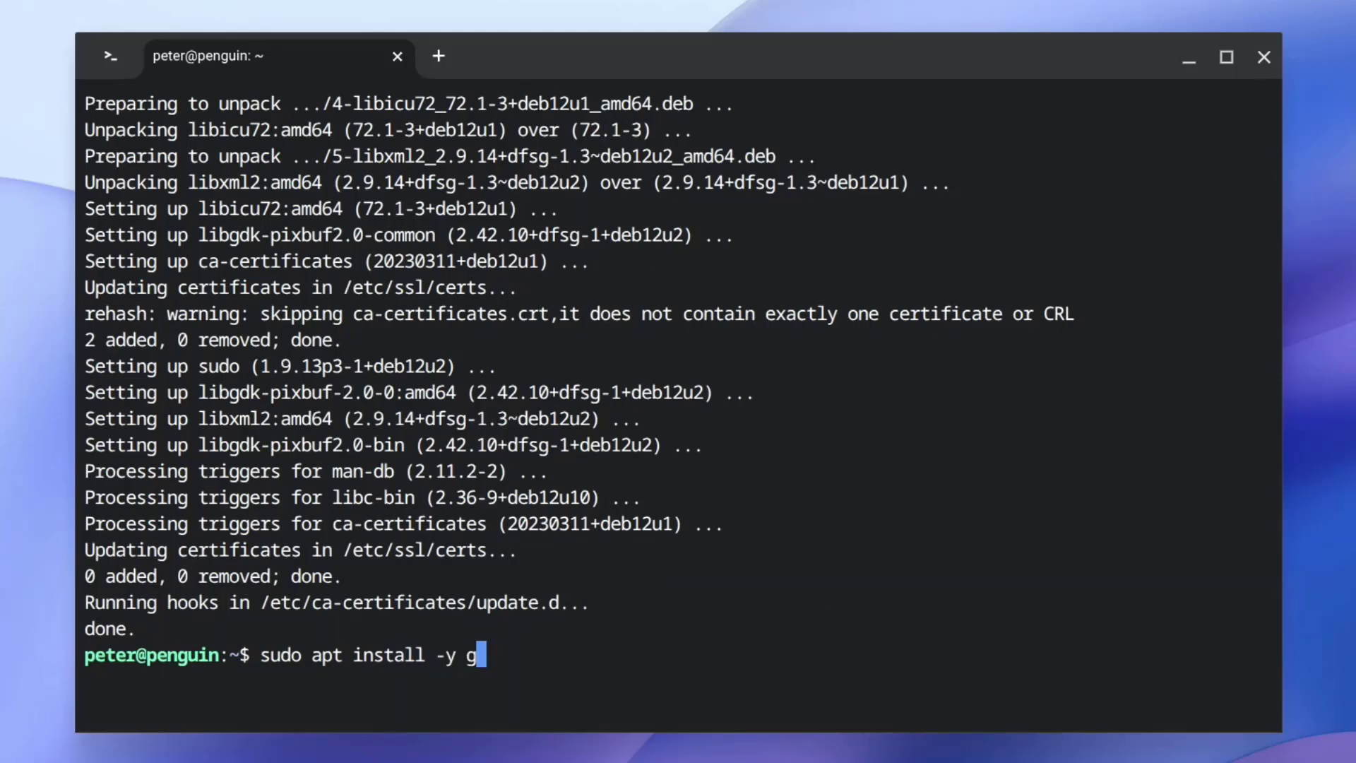
pyautogui.write('nome-ke')
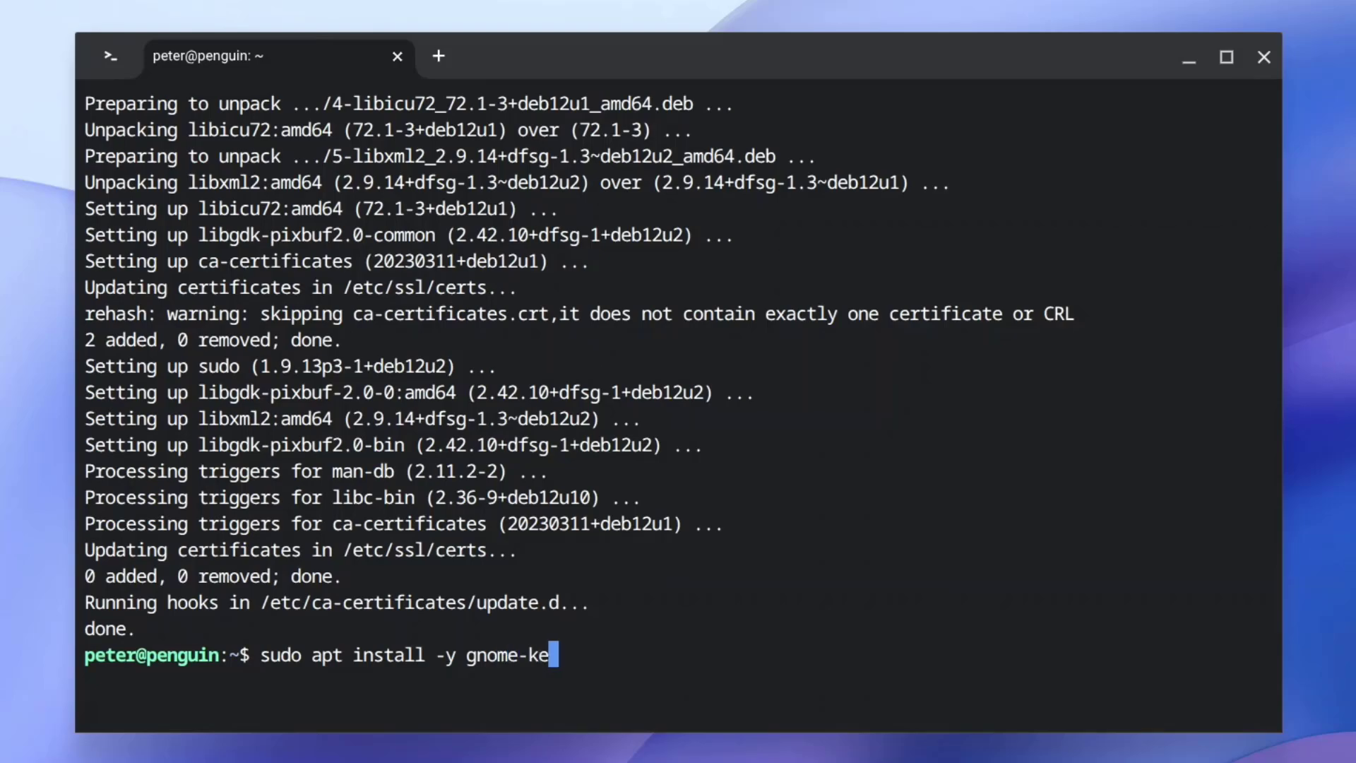
pyautogui.write('yring')
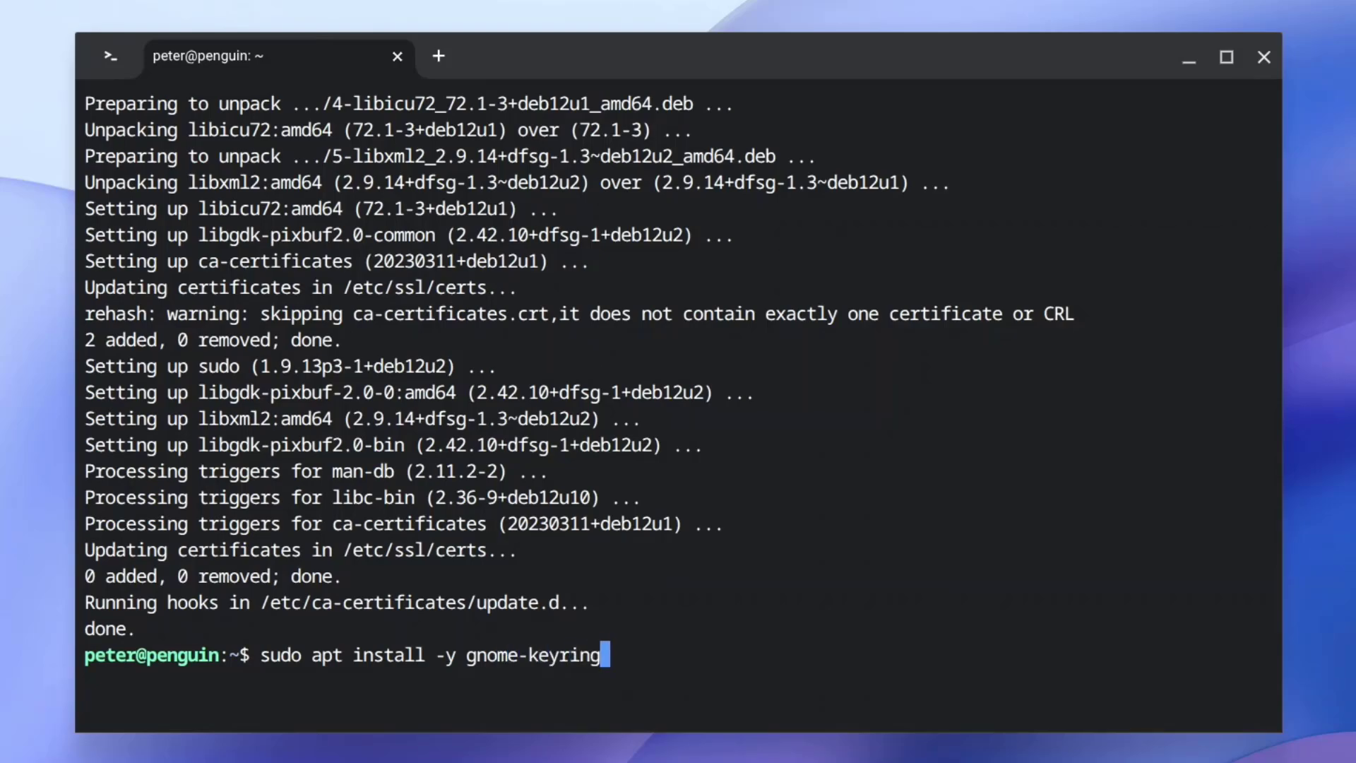
# Run sudo apt install -y gnome-keyring in the penguin container.
pyautogui.press('Return')
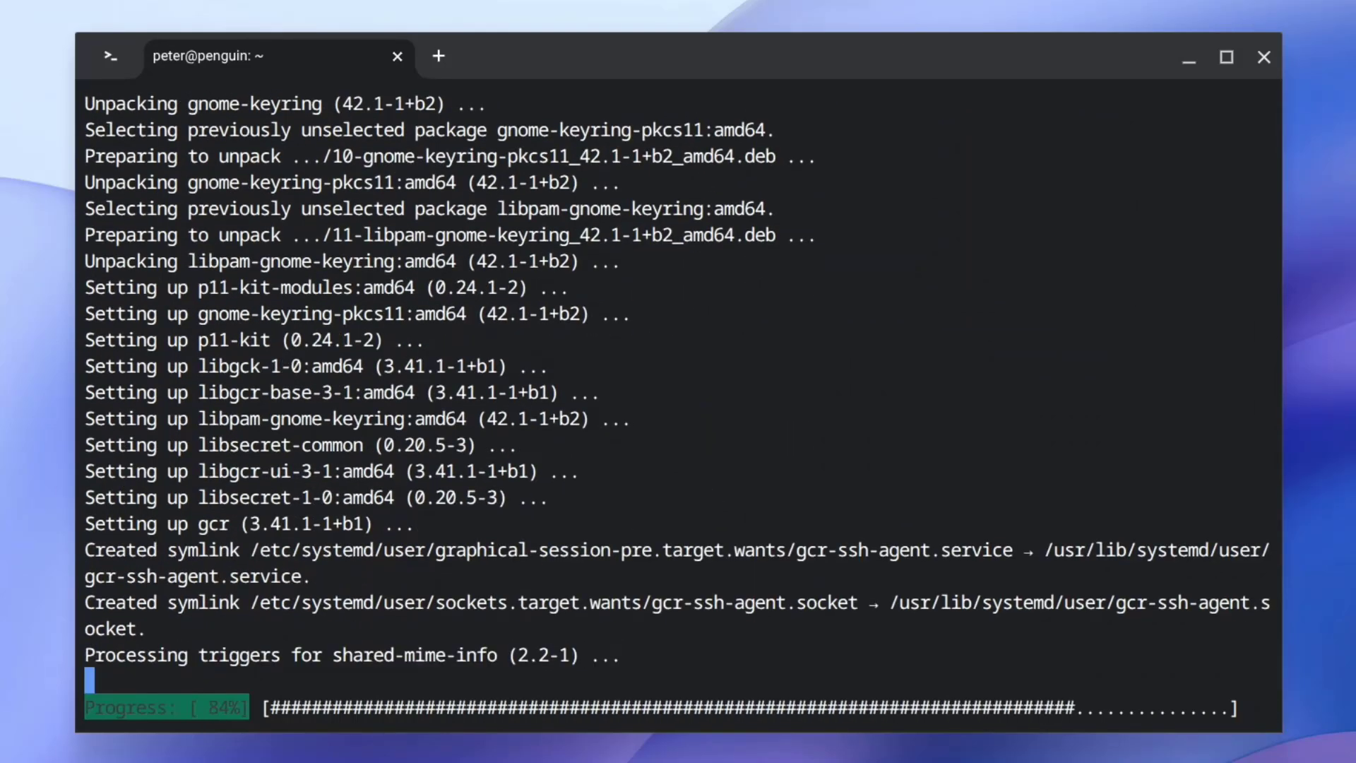
# Clear the terminal screen and run sudo apt install libopengl0.
pyautogui.hotkey('ctrl', 'l')
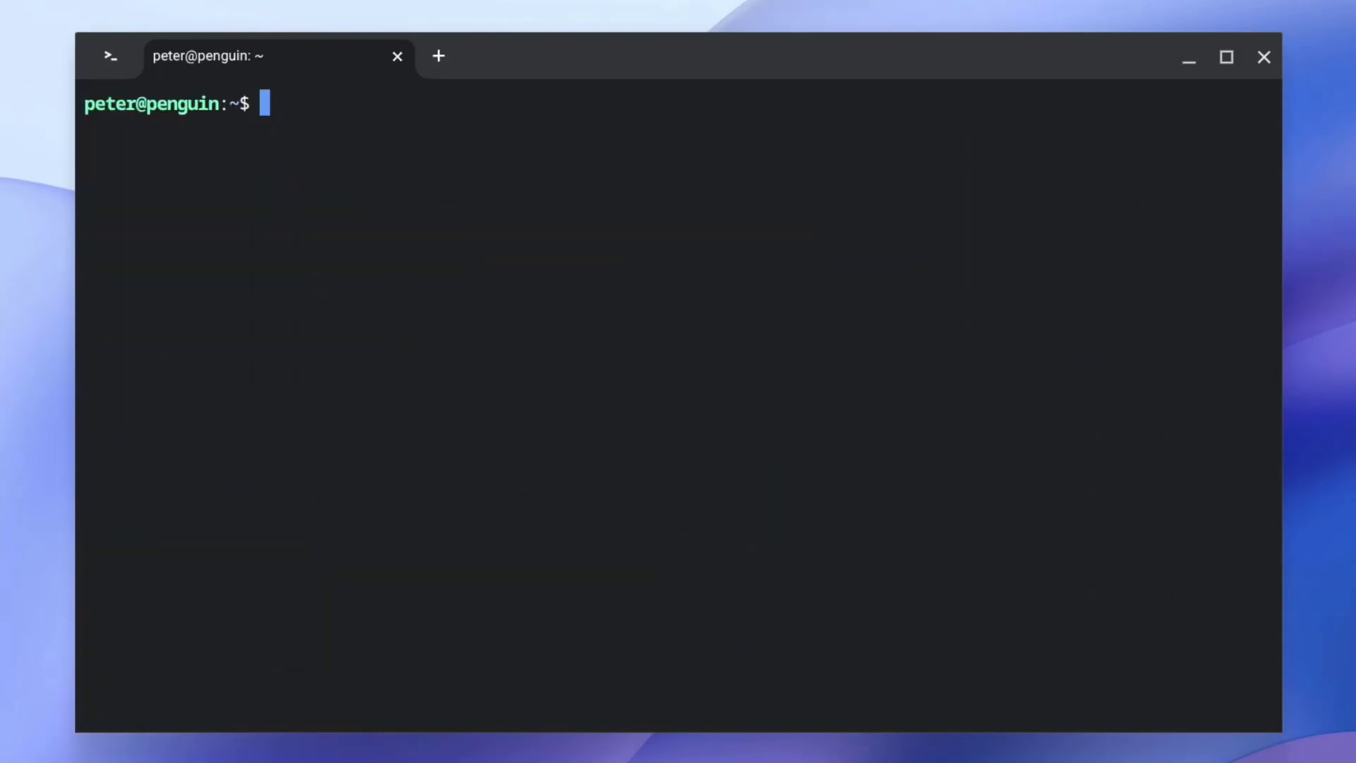
pyautogui.write('sudo ')
pyautogui.write('apt install l')
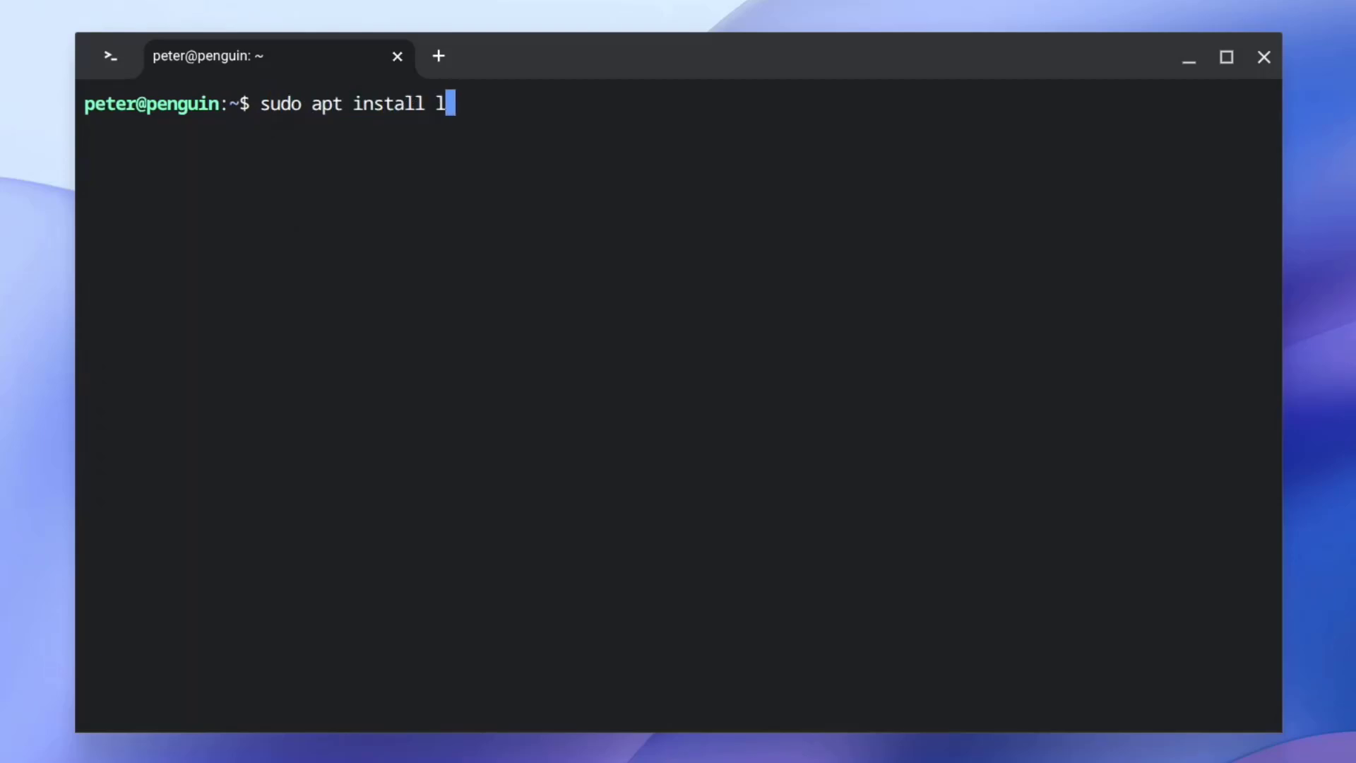
pyautogui.write('ibopengl0')
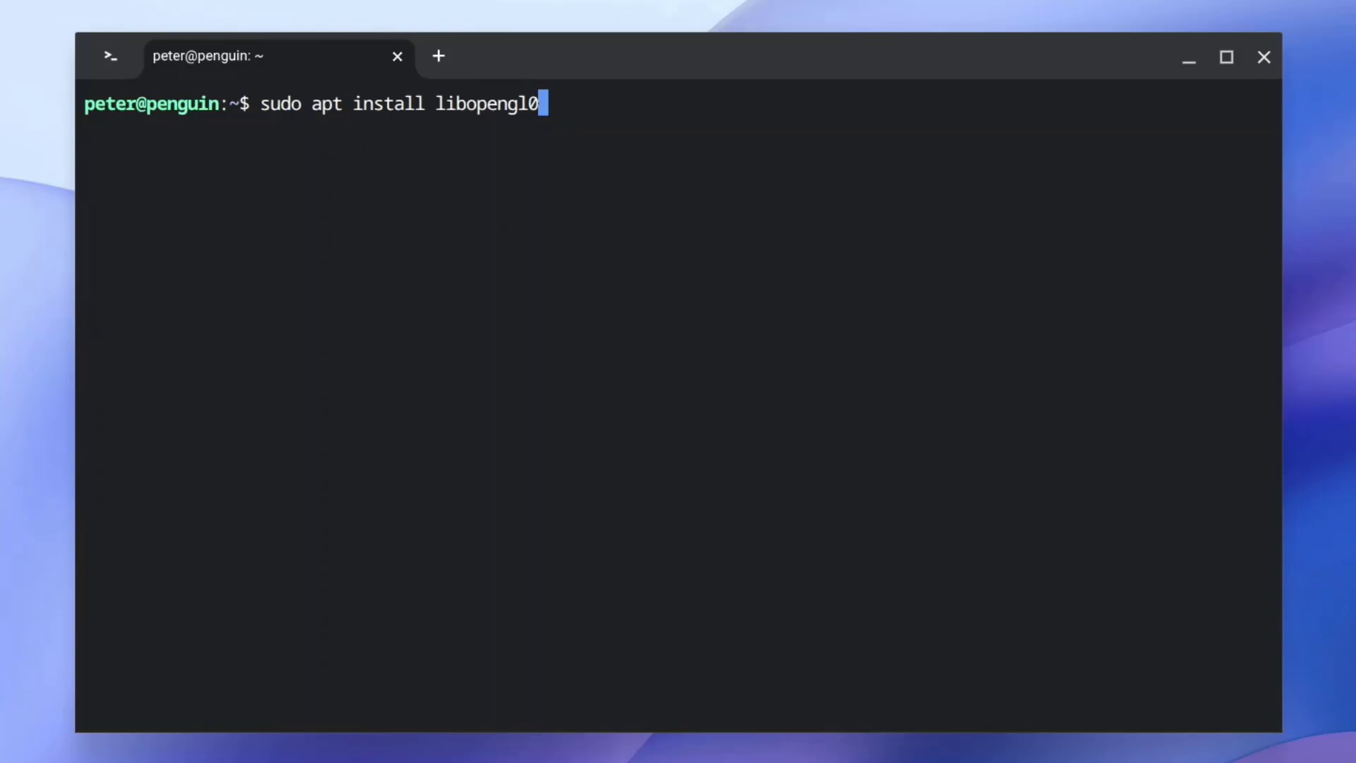
pyautogui.press('Return')
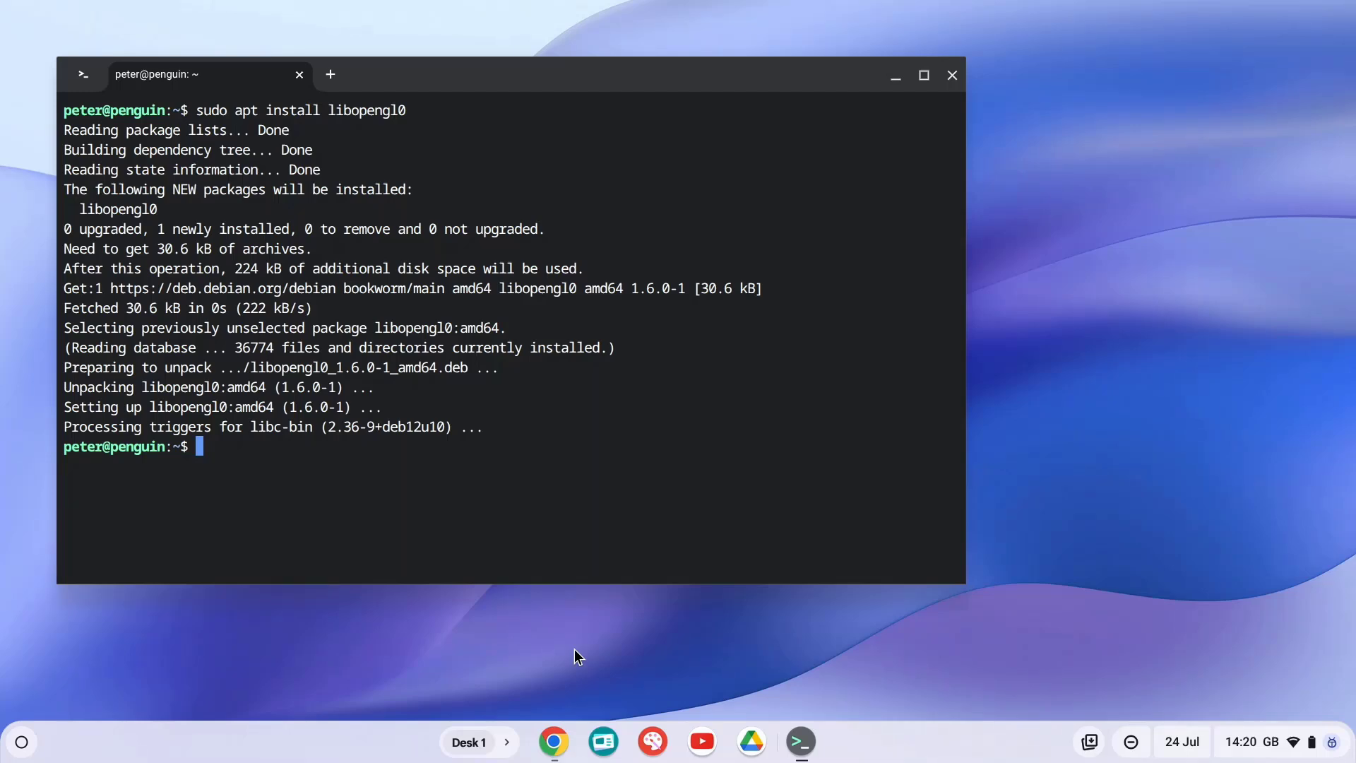
# Download the Debian + Debian Based launcher from minecraft.net's download page in Chrome.
pyautogui.click(553, 742)
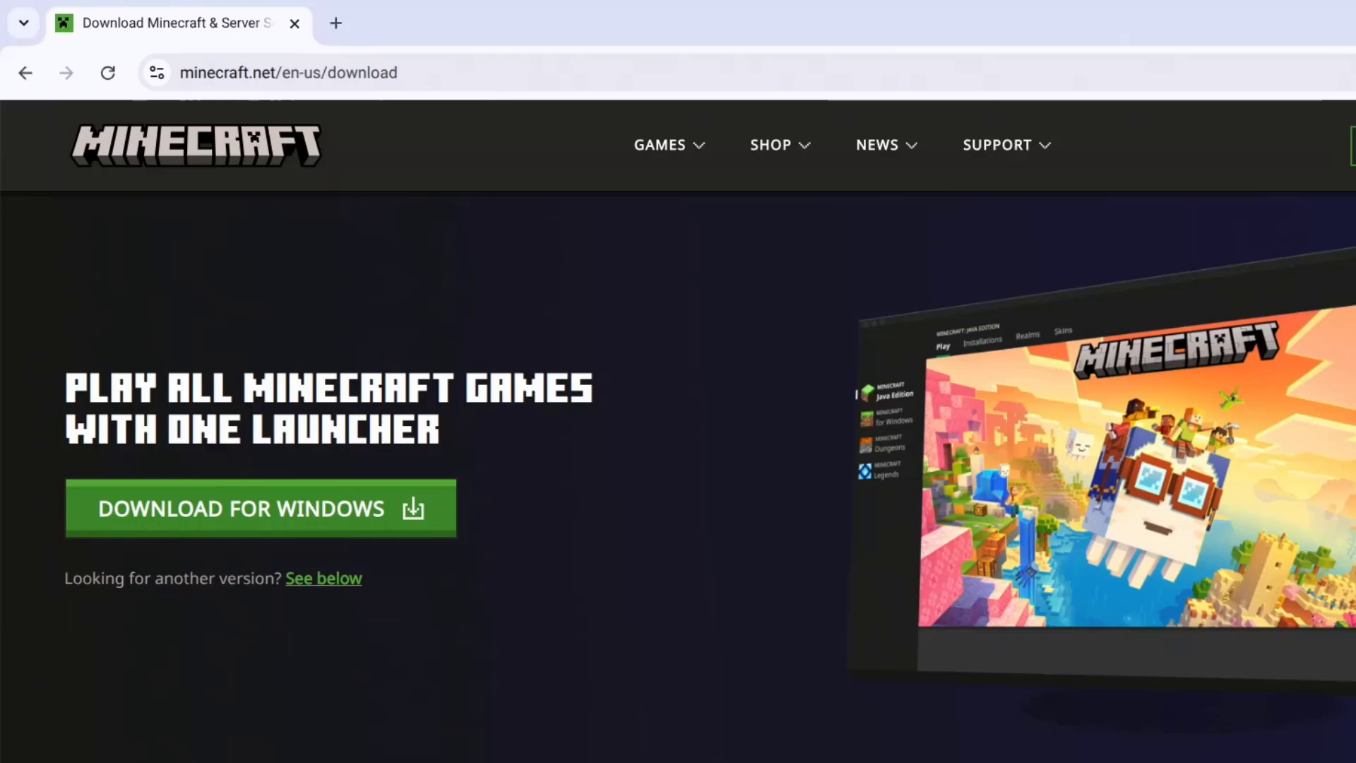
pyautogui.scroll(-3, 590, 391)
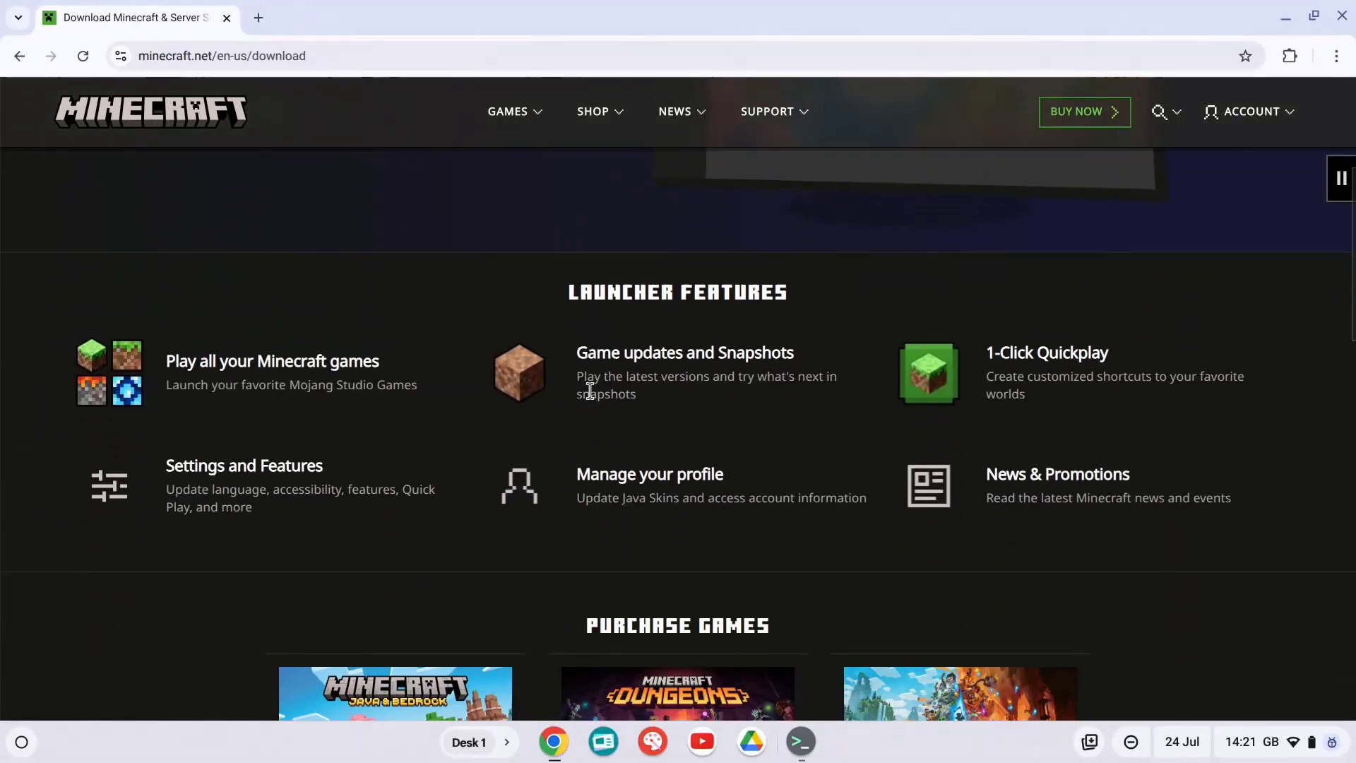
pyautogui.scroll(-3, 590, 391)
pyautogui.scroll(-2, 590, 391)
pyautogui.scroll(-3, 591, 395)
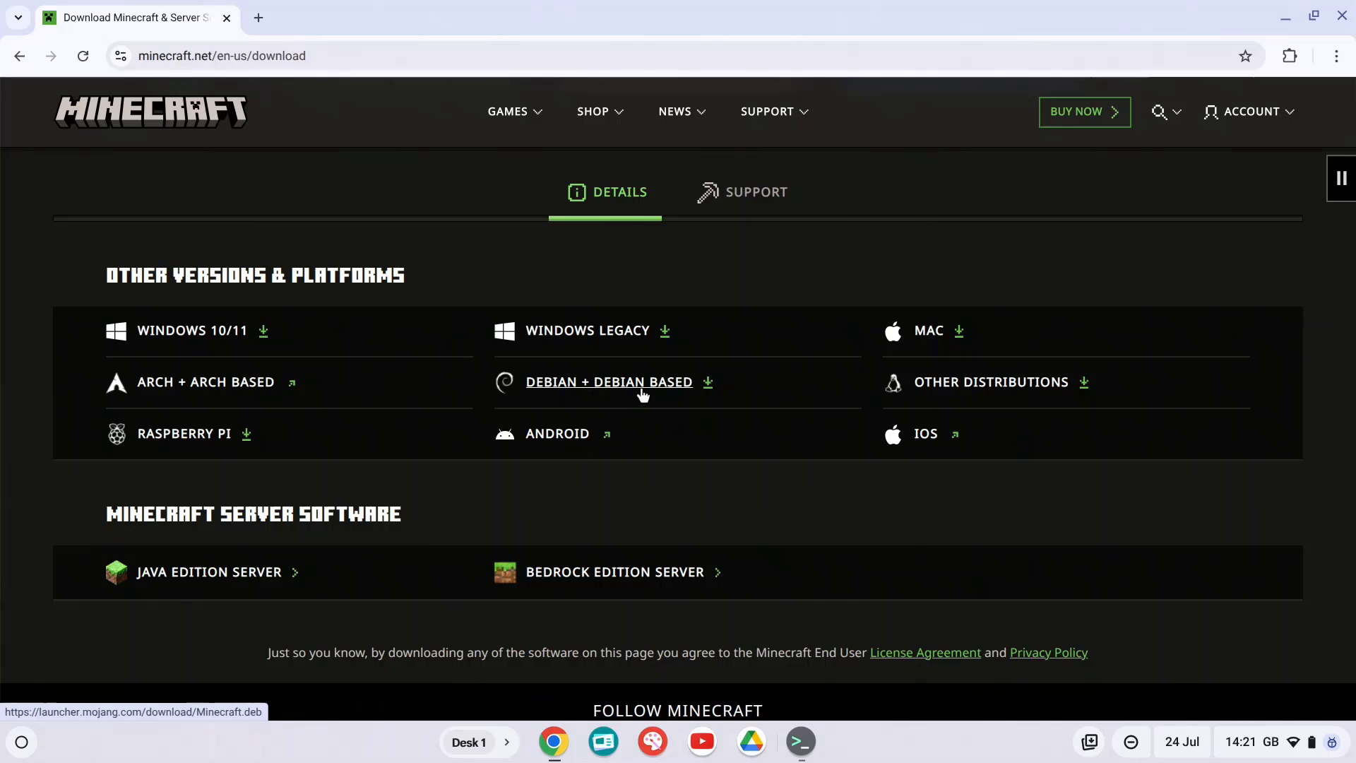
pyautogui.click(681, 391)
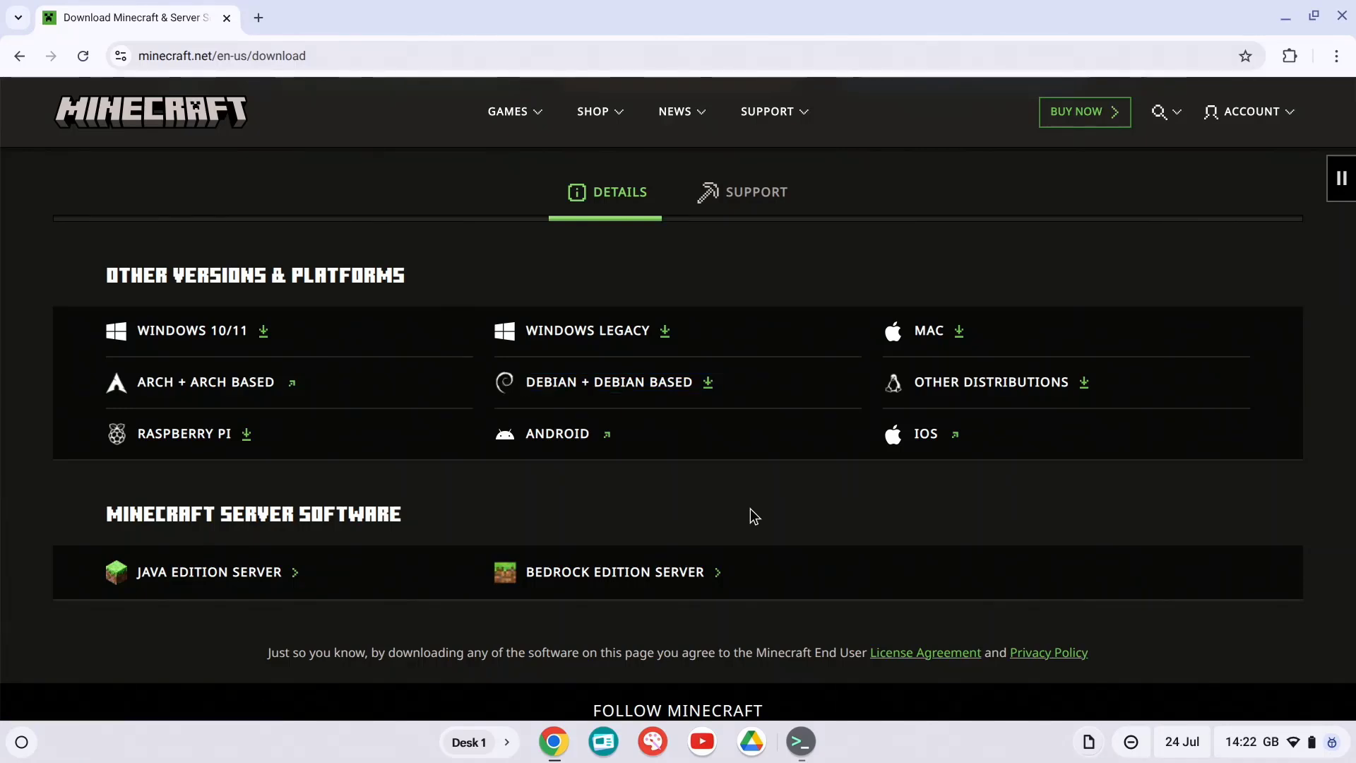
# Open Minecraft.deb from Downloads in Files and install it with Linux.
pyautogui.press('super')
pyautogui.write('files')
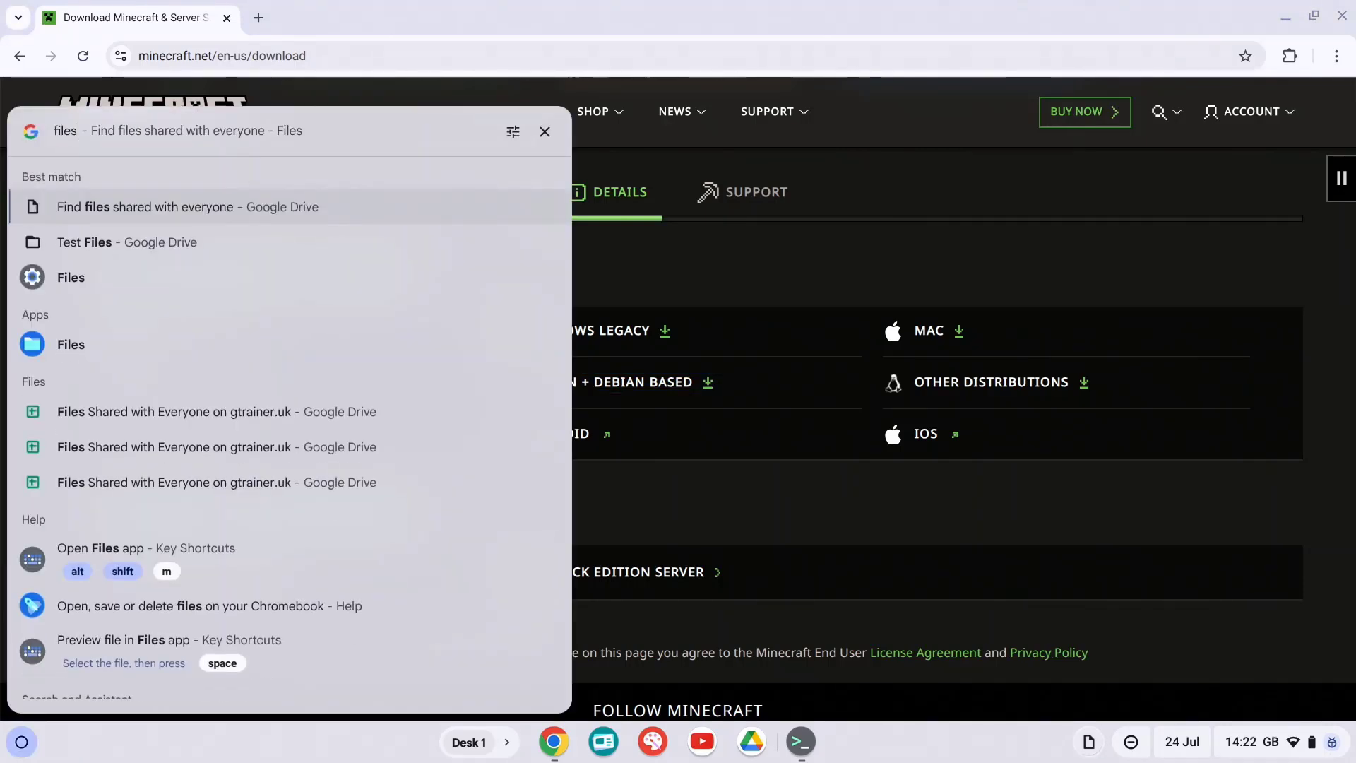
pyautogui.press('Return')
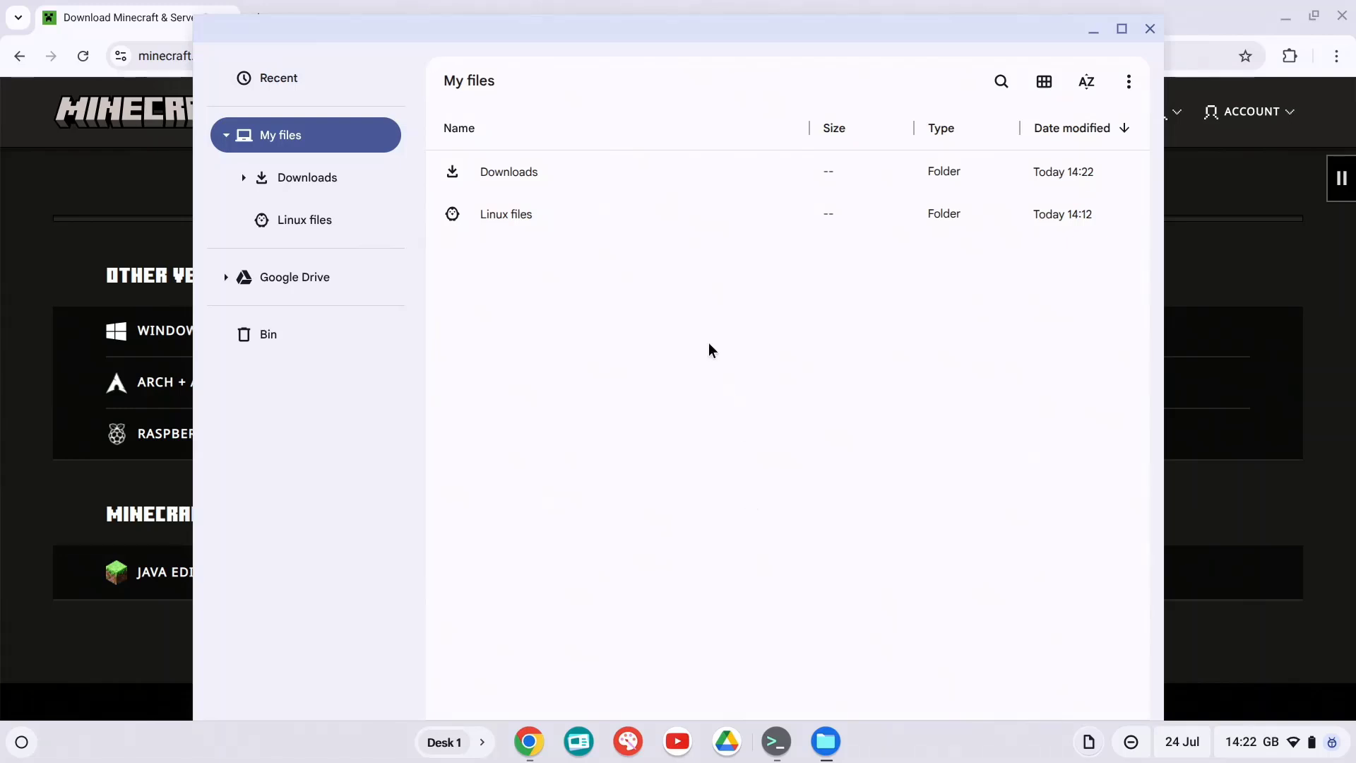
pyautogui.doubleClick(547, 178)
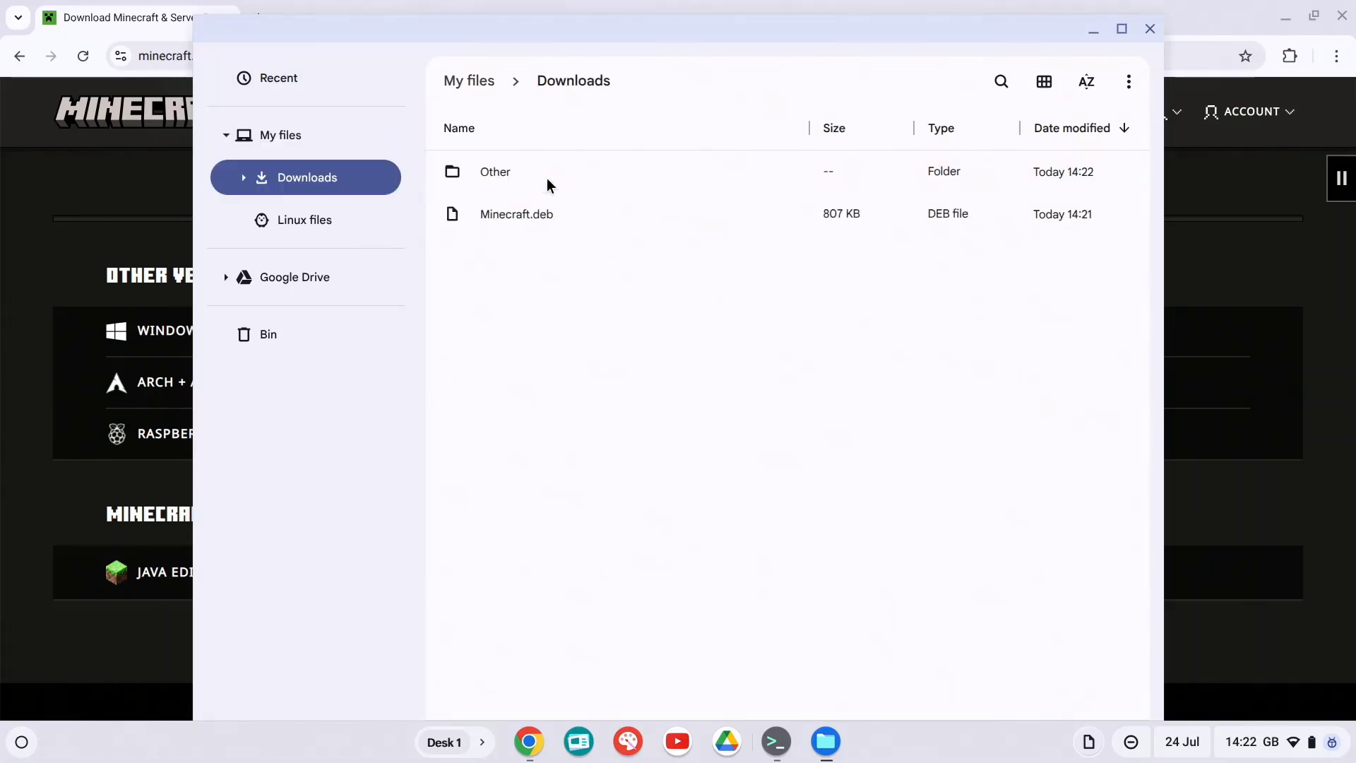
pyautogui.doubleClick(501, 218)
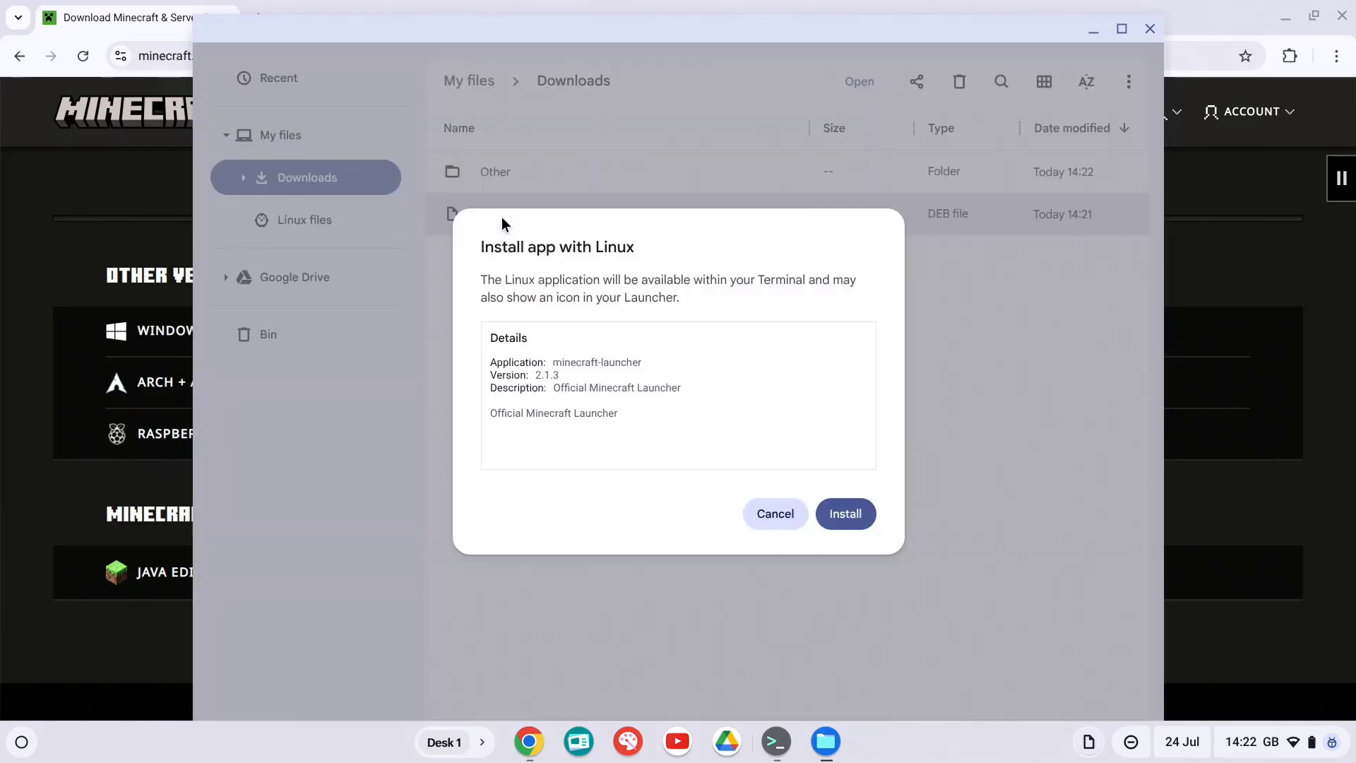
pyautogui.click(847, 504)
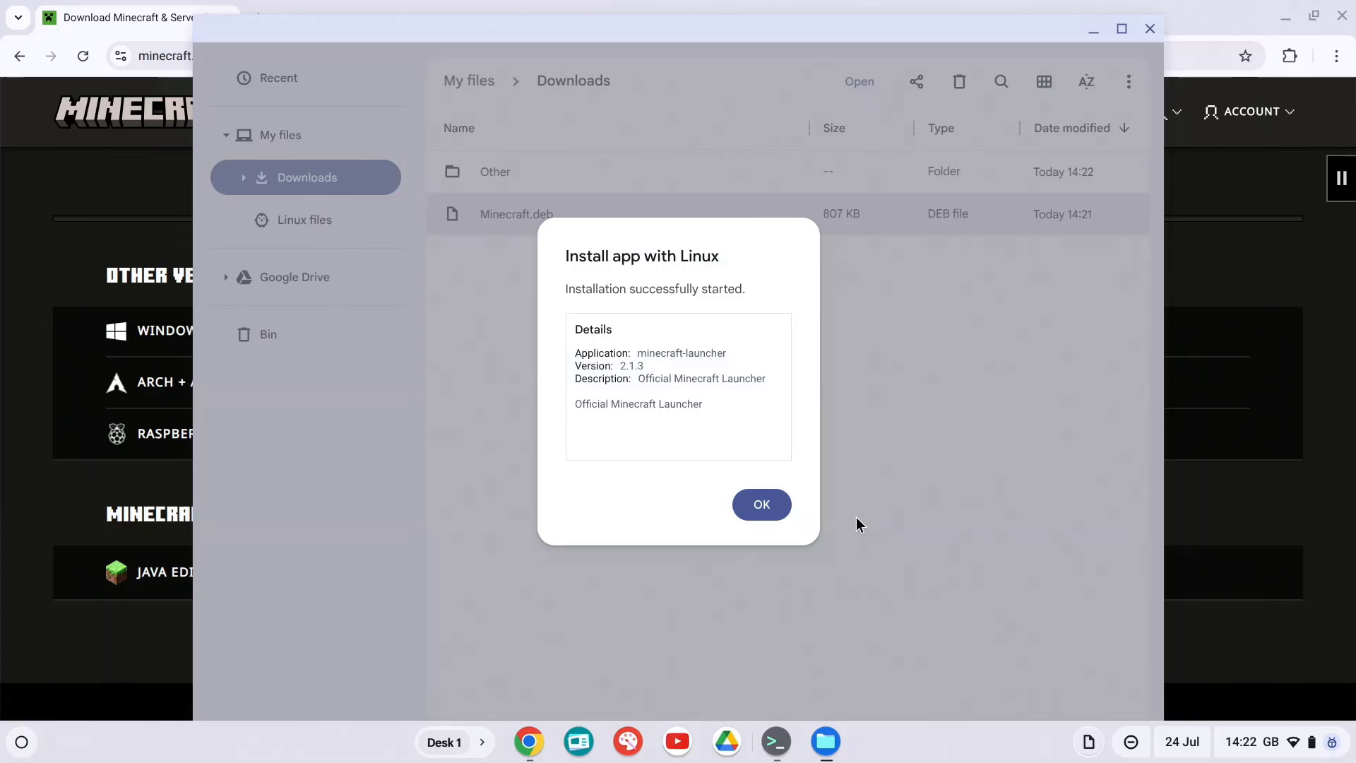
pyautogui.click(778, 516)
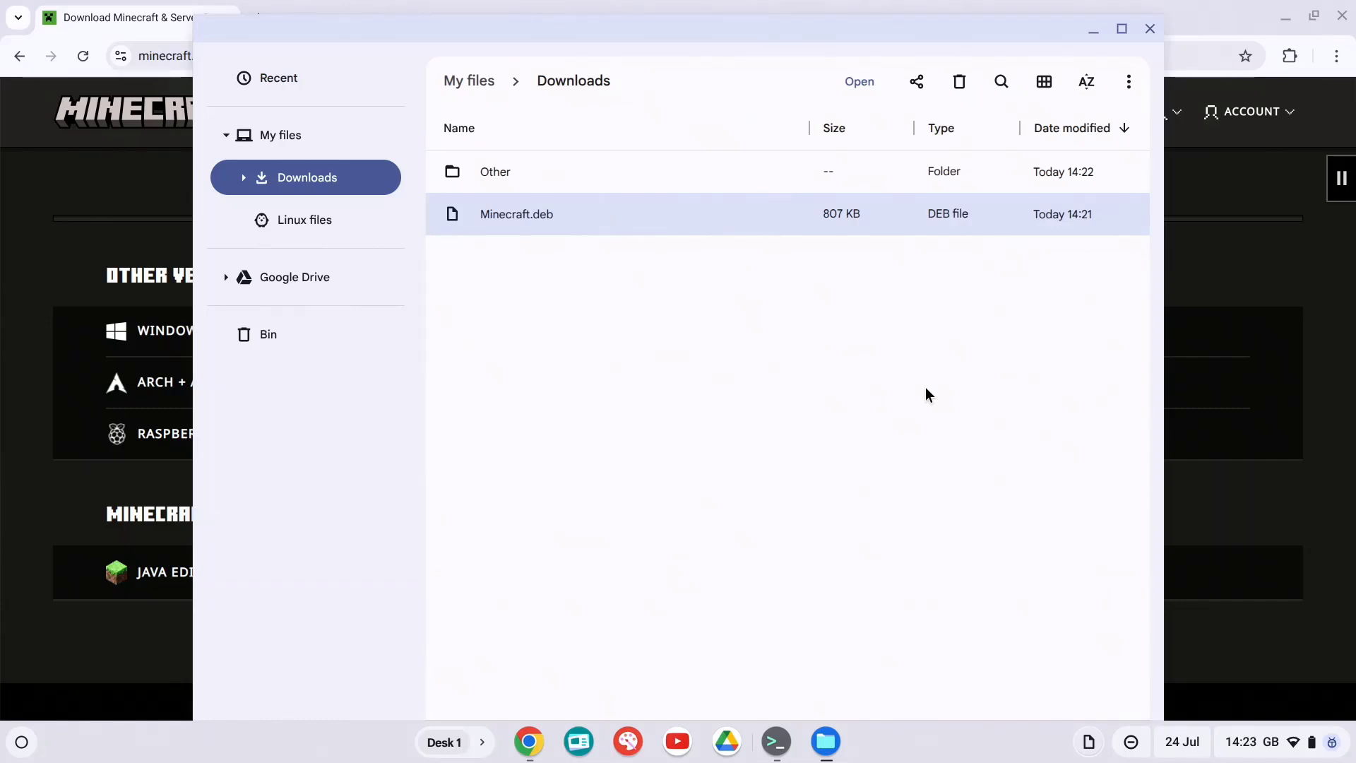
# Set Crostini GPU Support to Enabled on chrome://flags in a new Chrome tab.
pyautogui.click(1096, 38)
pyautogui.click(258, 19)
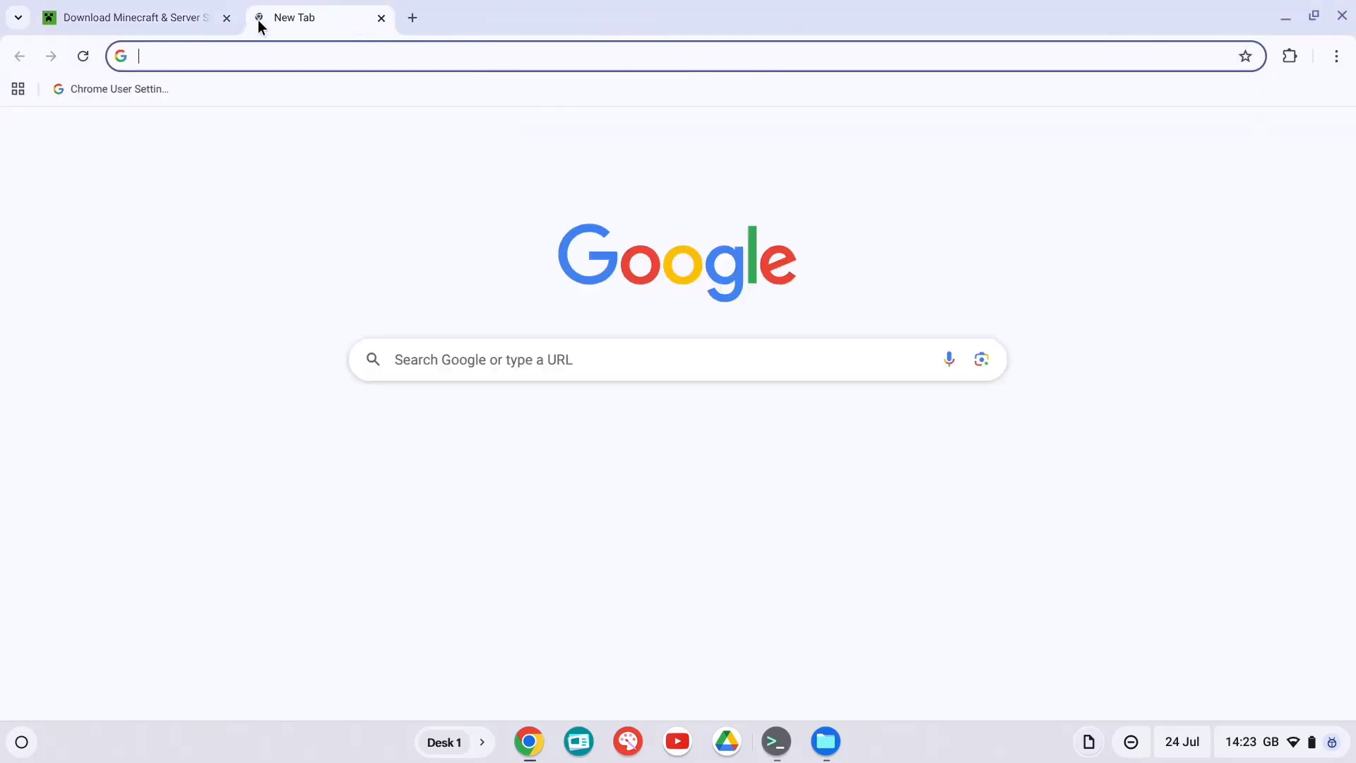
pyautogui.write('chrom')
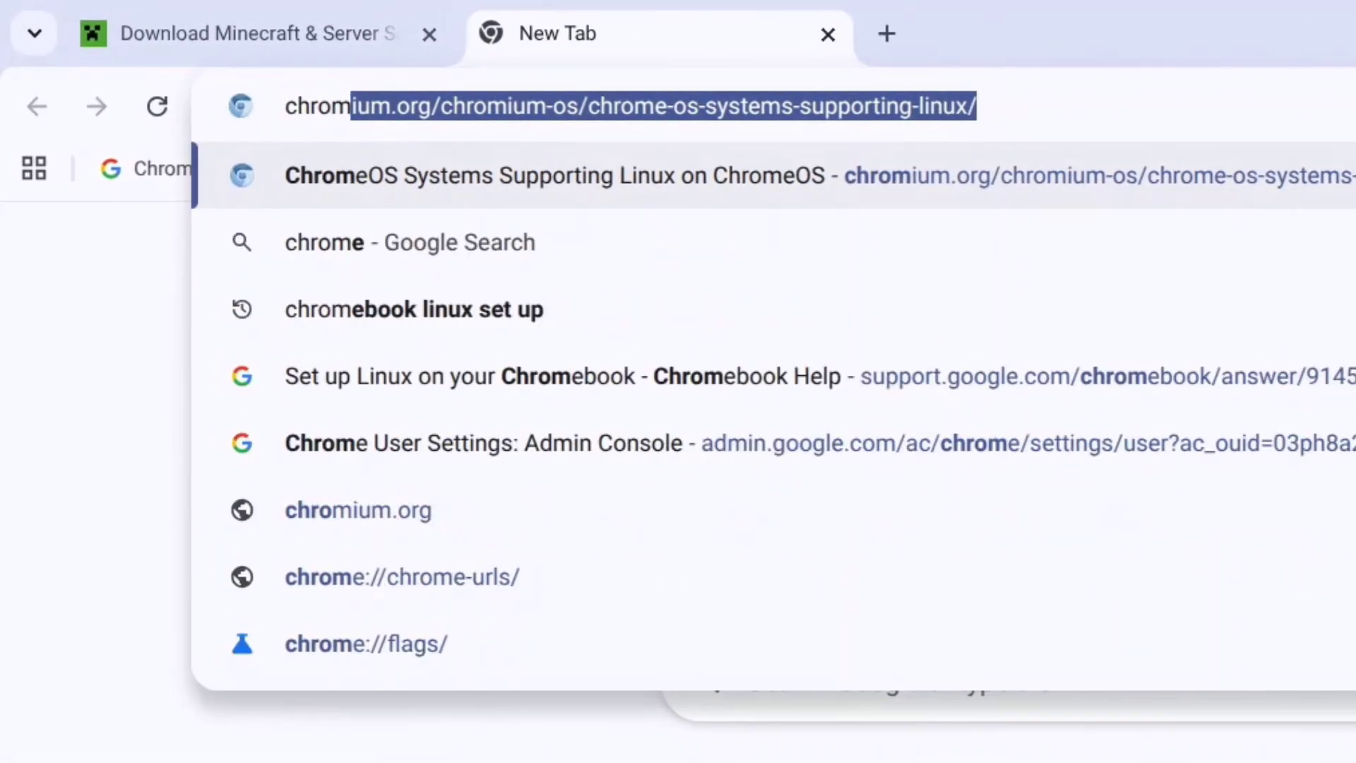
pyautogui.write('e://')
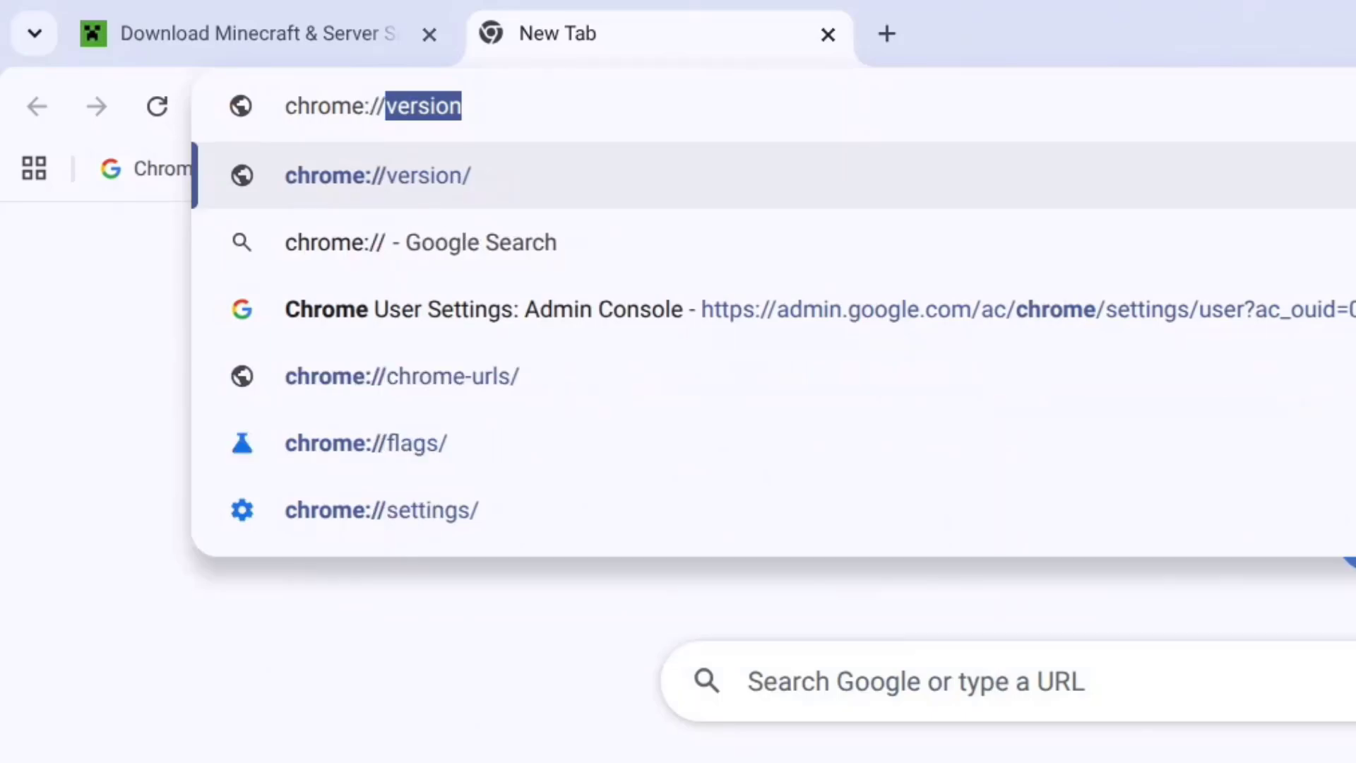
pyautogui.write('flags')
pyautogui.press('Return')
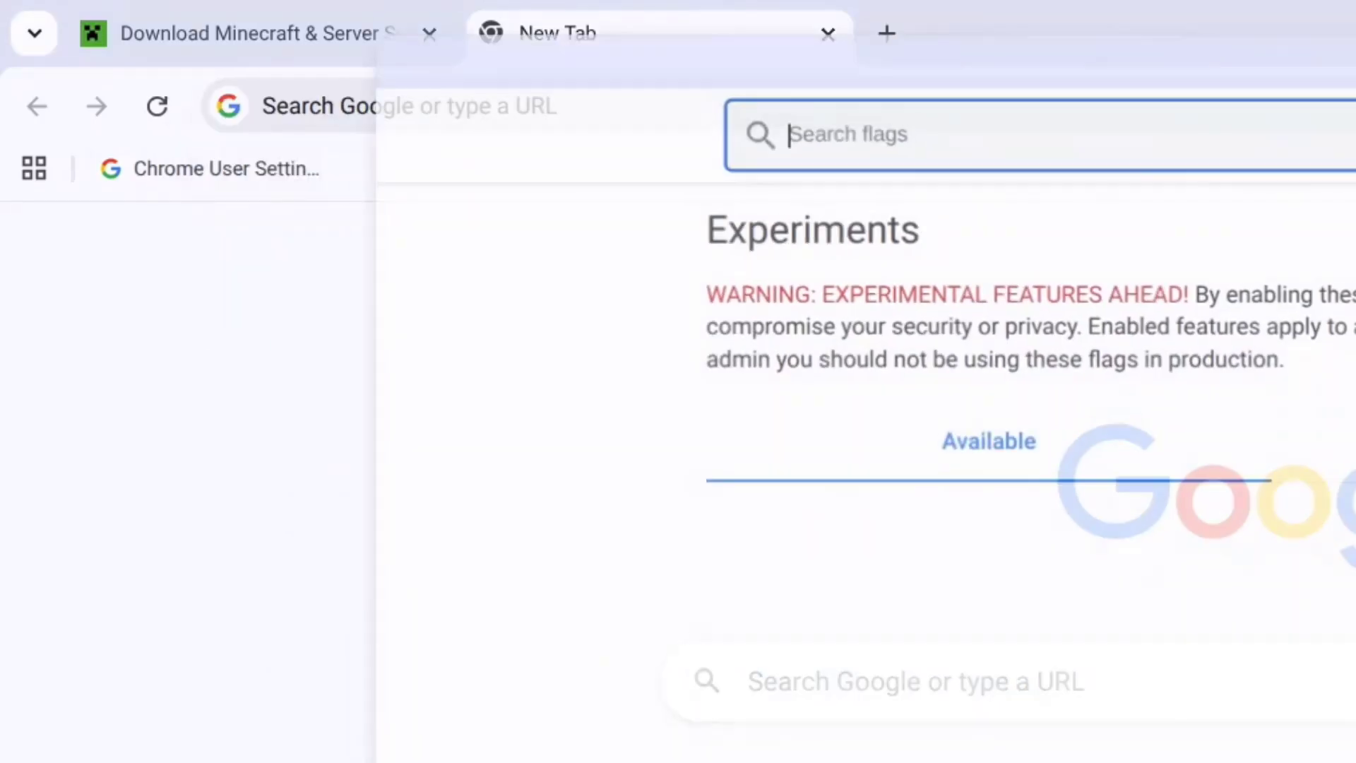
pyautogui.write('d')
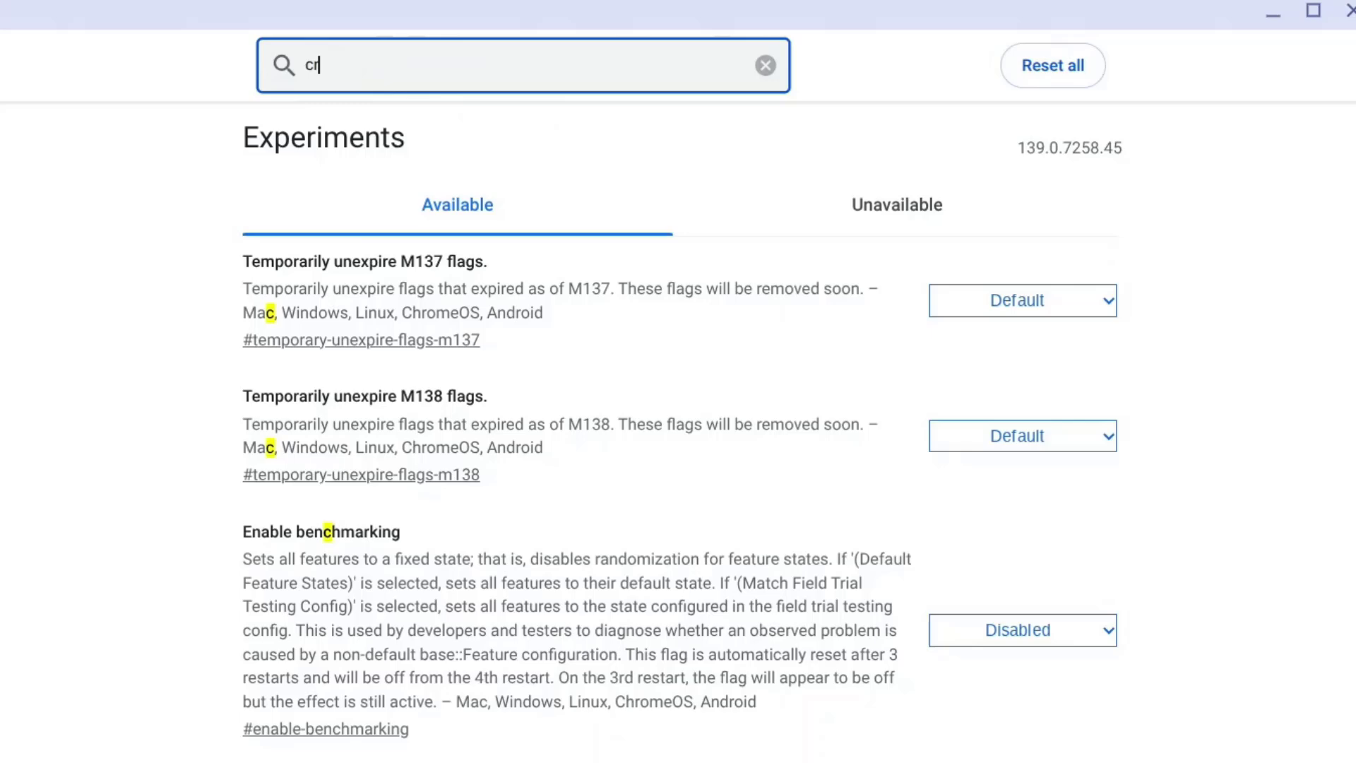
pyautogui.write('ostini gpu')
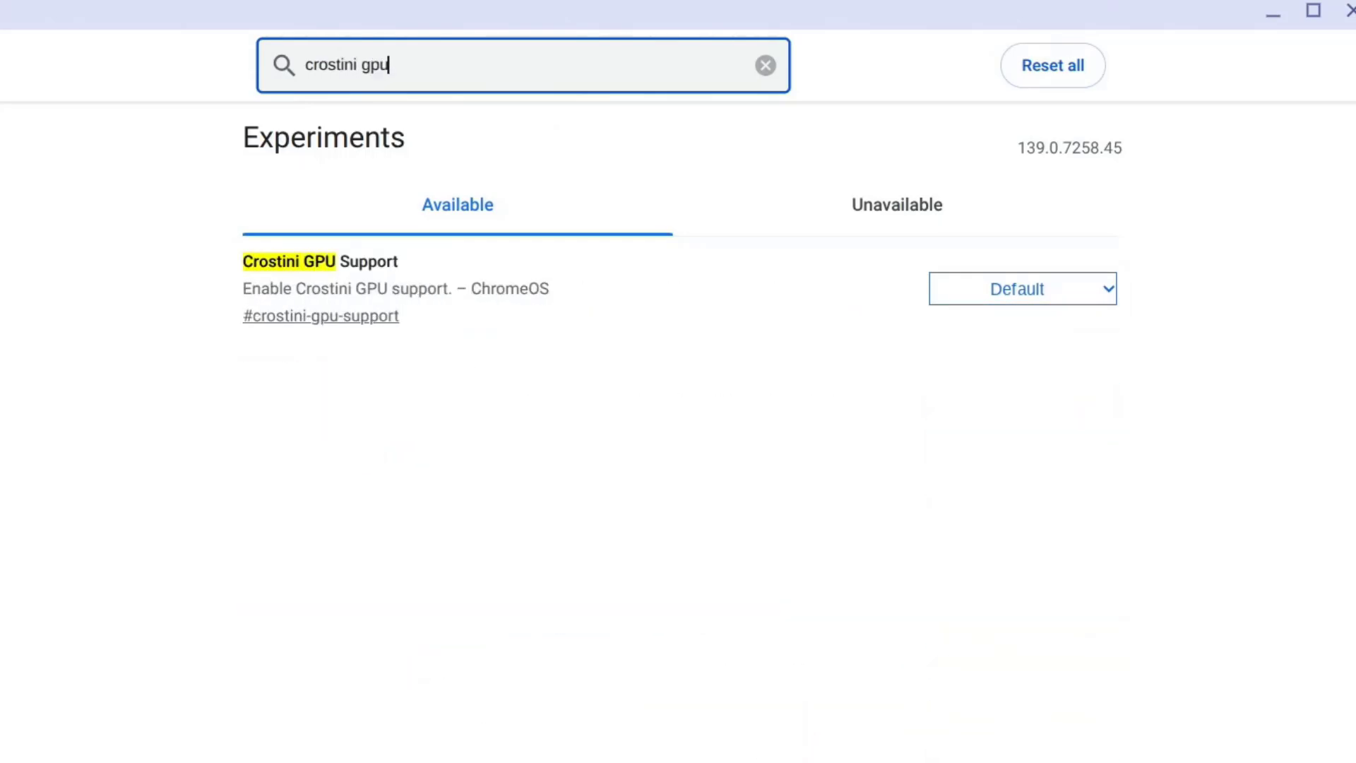
pyautogui.click(1057, 289)
pyautogui.click(989, 349)
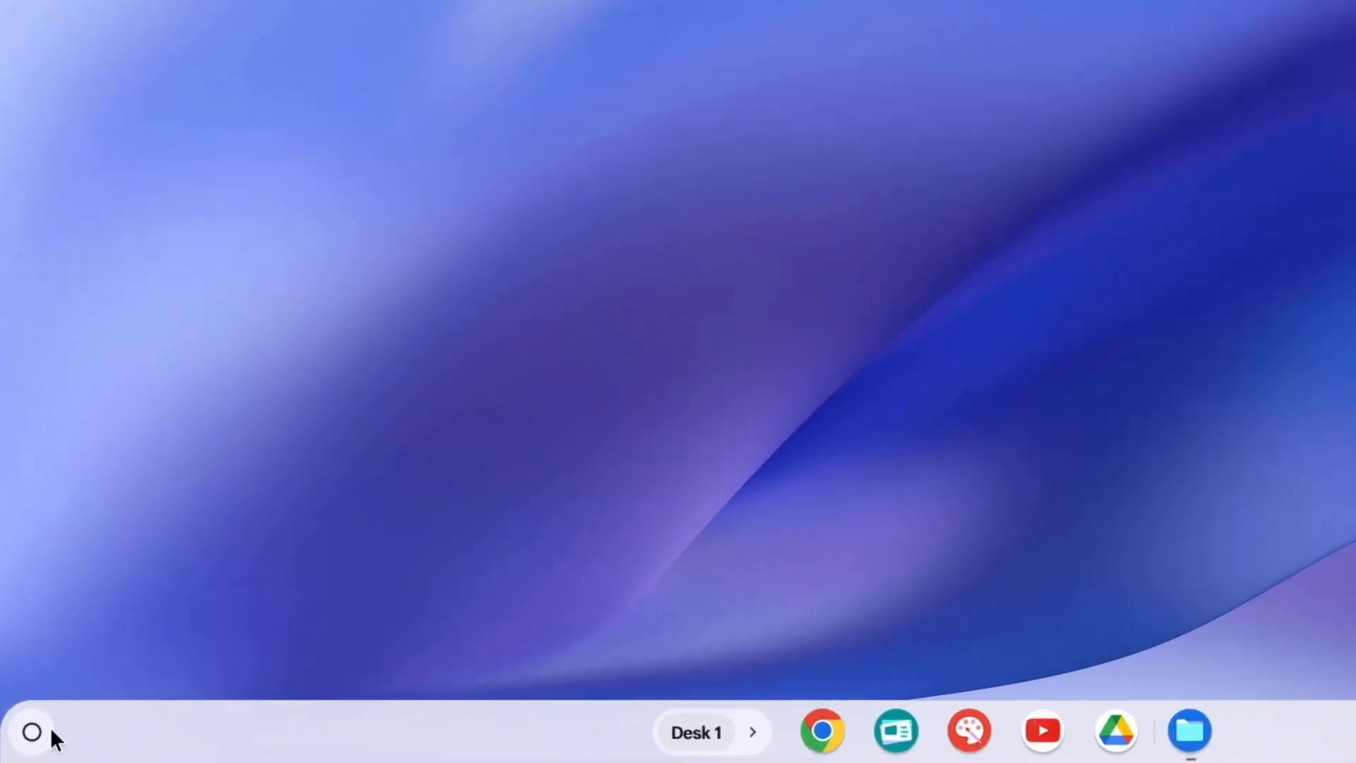
# Start Minecraft Launcher from the Linux apps folder in the ChromeOS launcher.
pyautogui.click(23, 741)
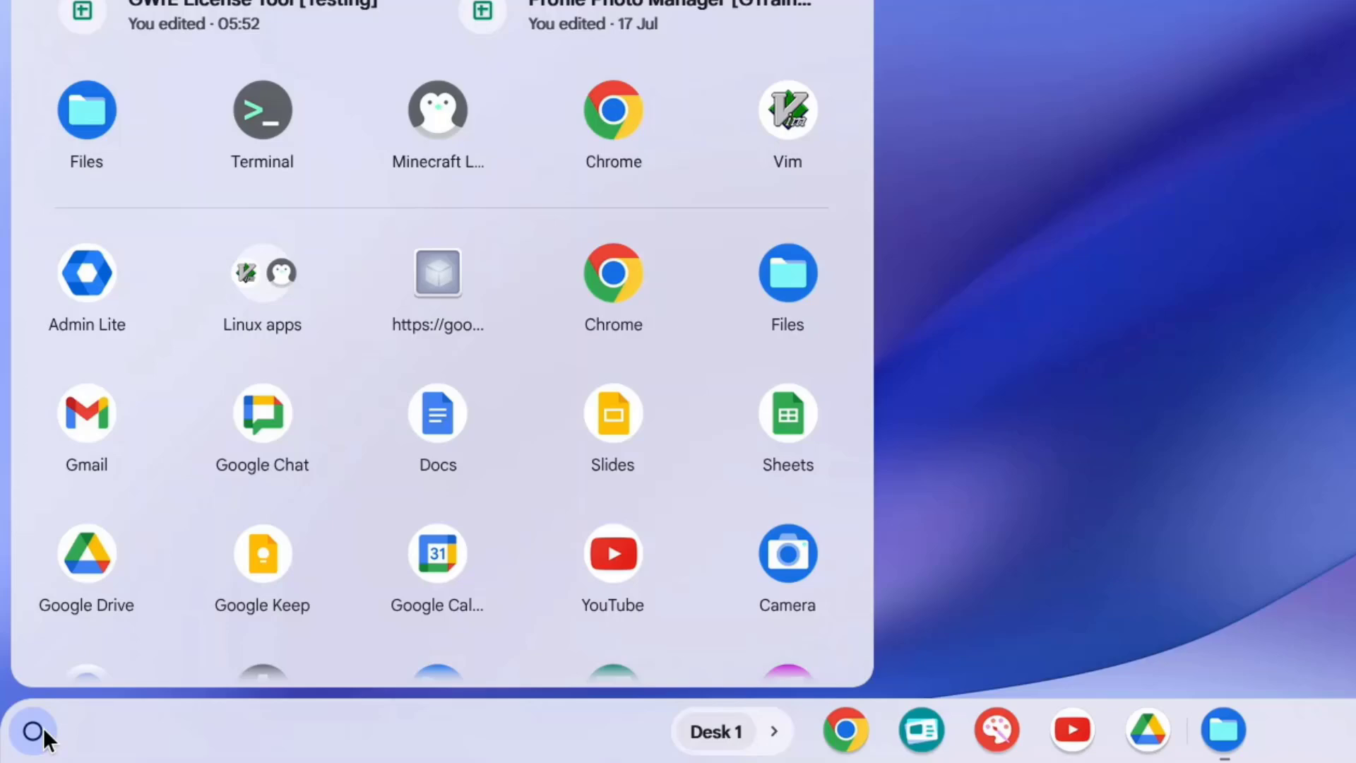
pyautogui.click(280, 267)
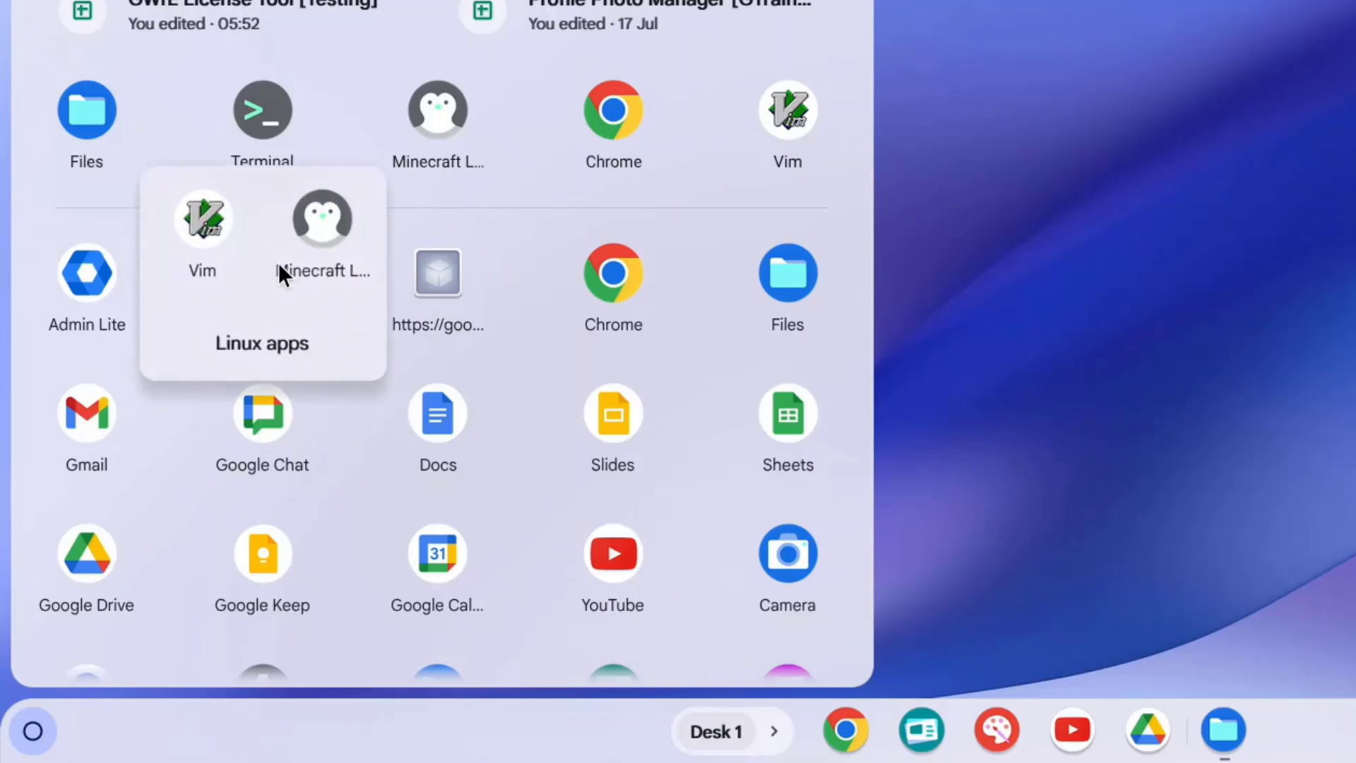
pyautogui.click(324, 224)
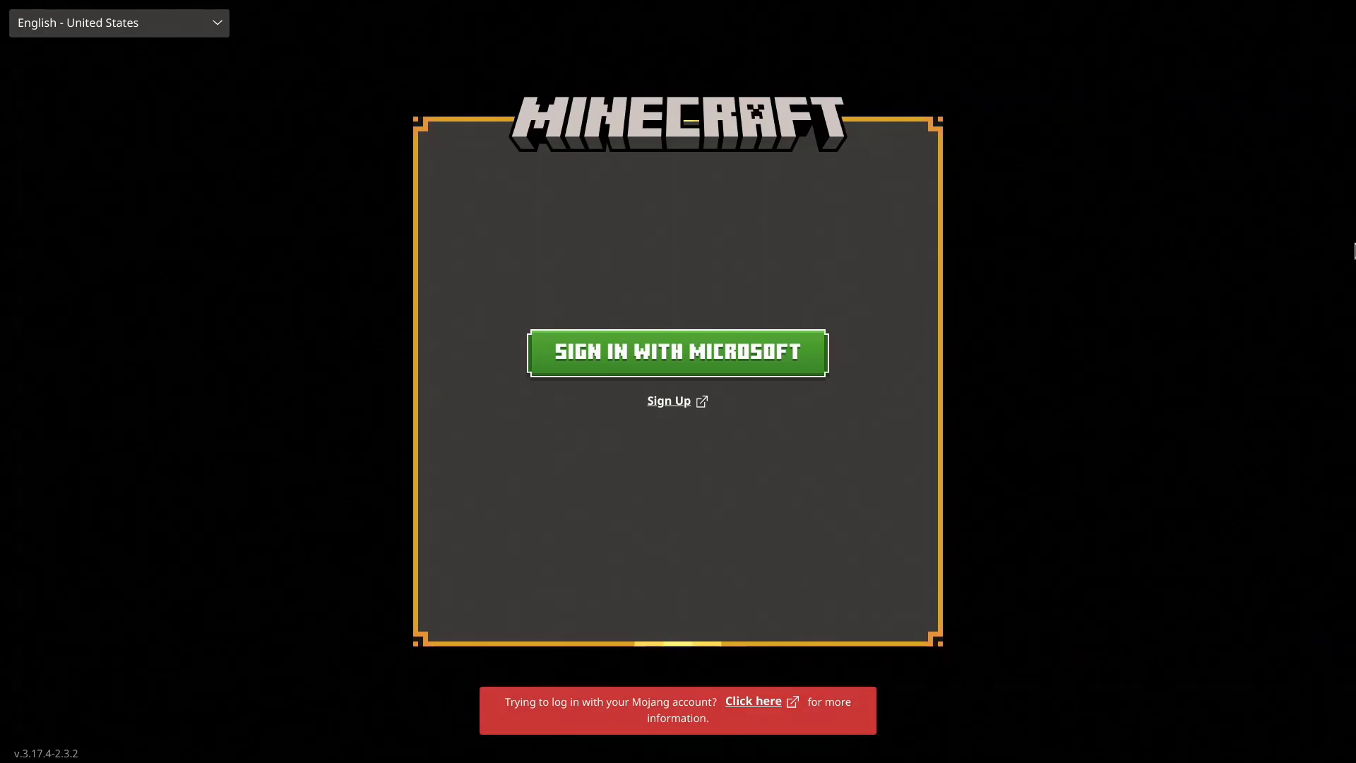
# Sign in with the existing Microsoft account and press PLAY for Java Edition.
pyautogui.click(781, 351)
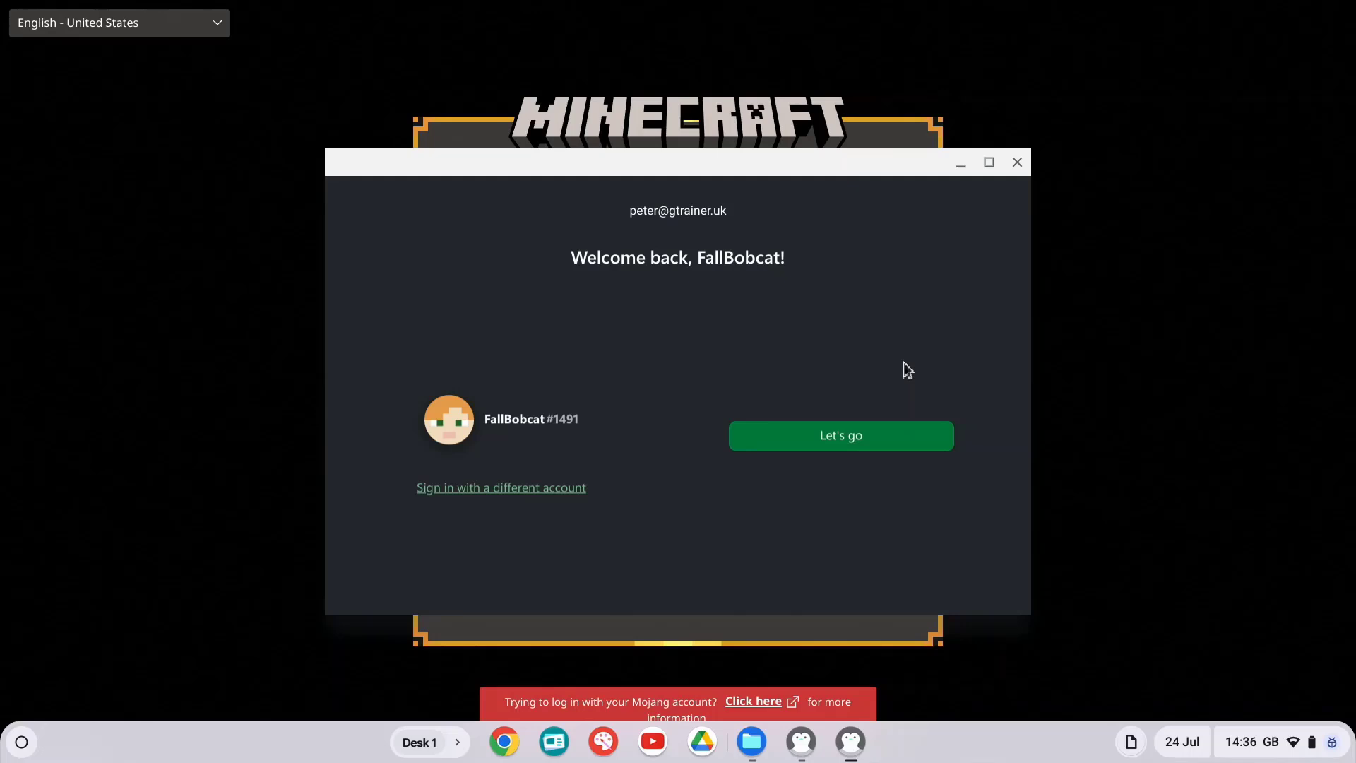
pyautogui.click(812, 443)
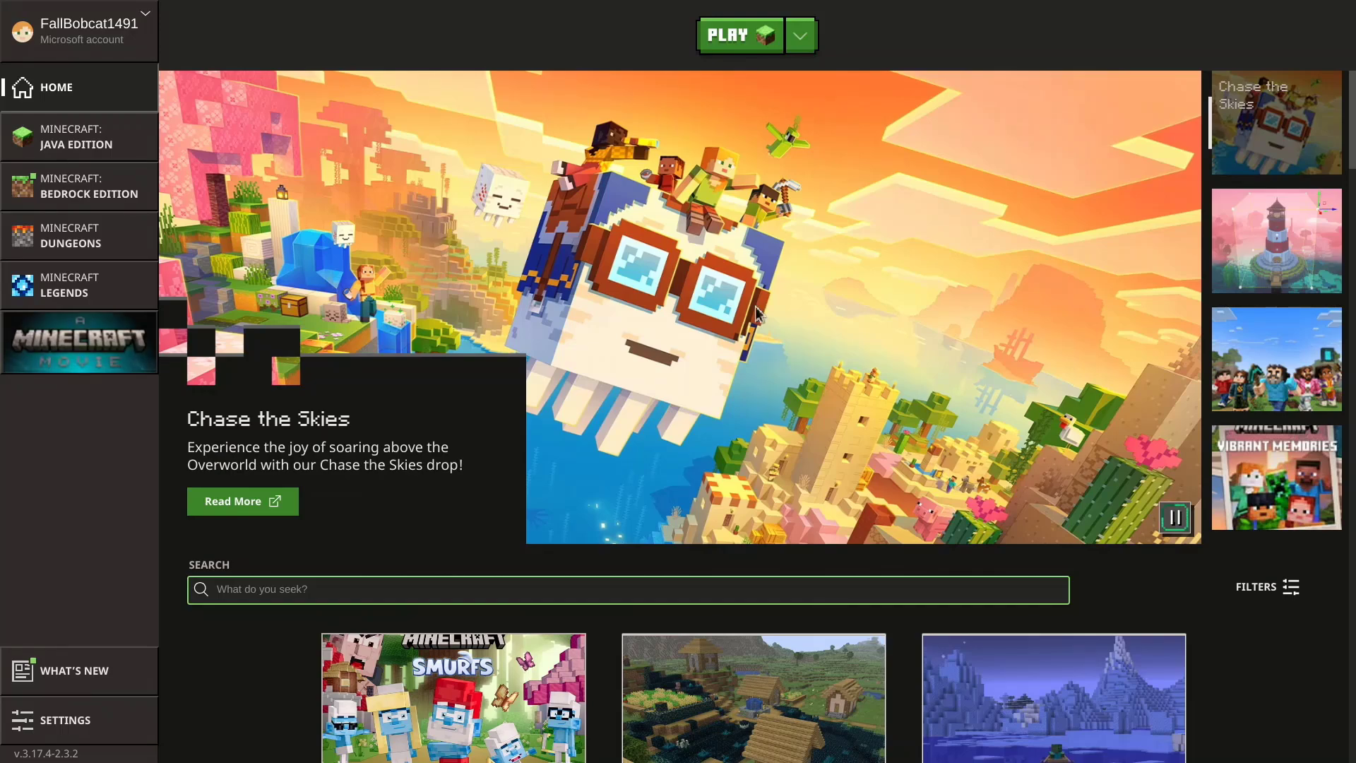
pyautogui.click(746, 34)
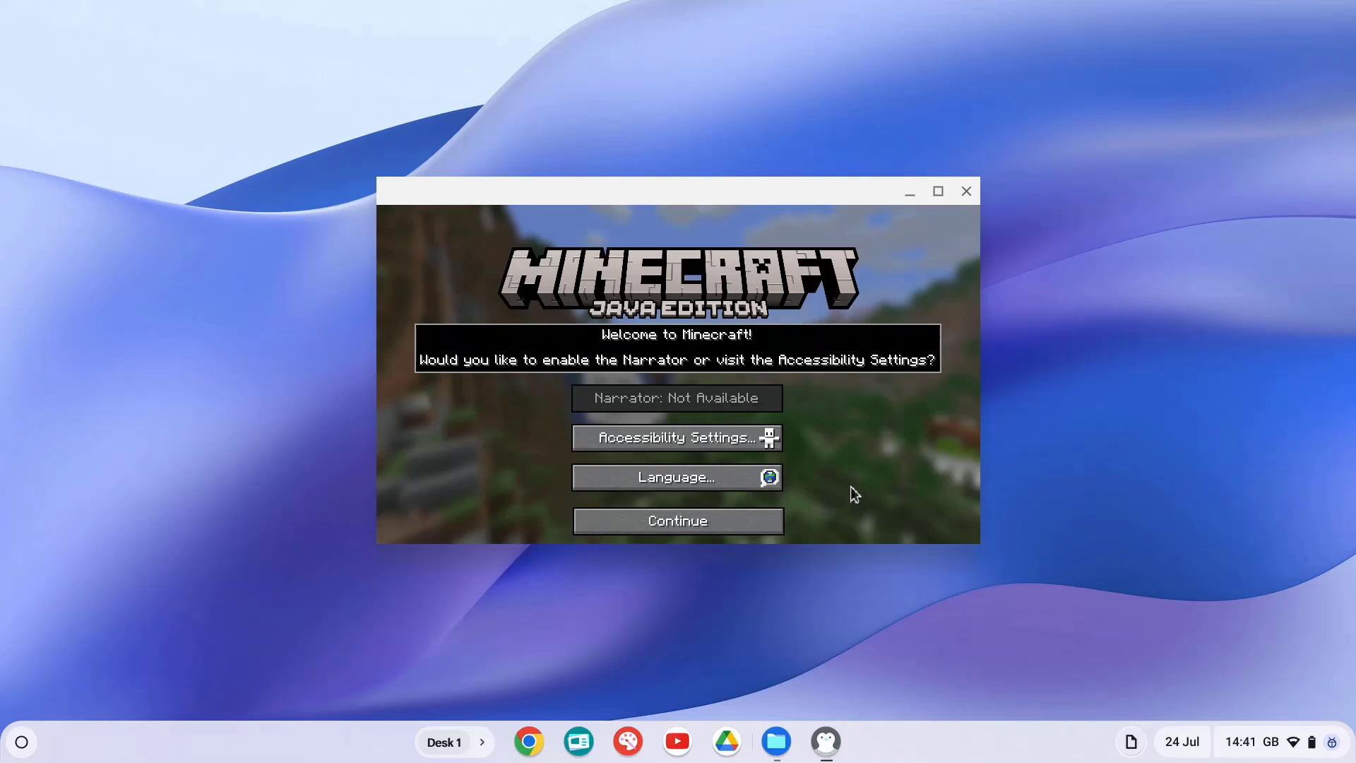
# Dismiss the accessibility prompt, switch to fullscreen and create a new singleplayer world.
pyautogui.click(683, 520)
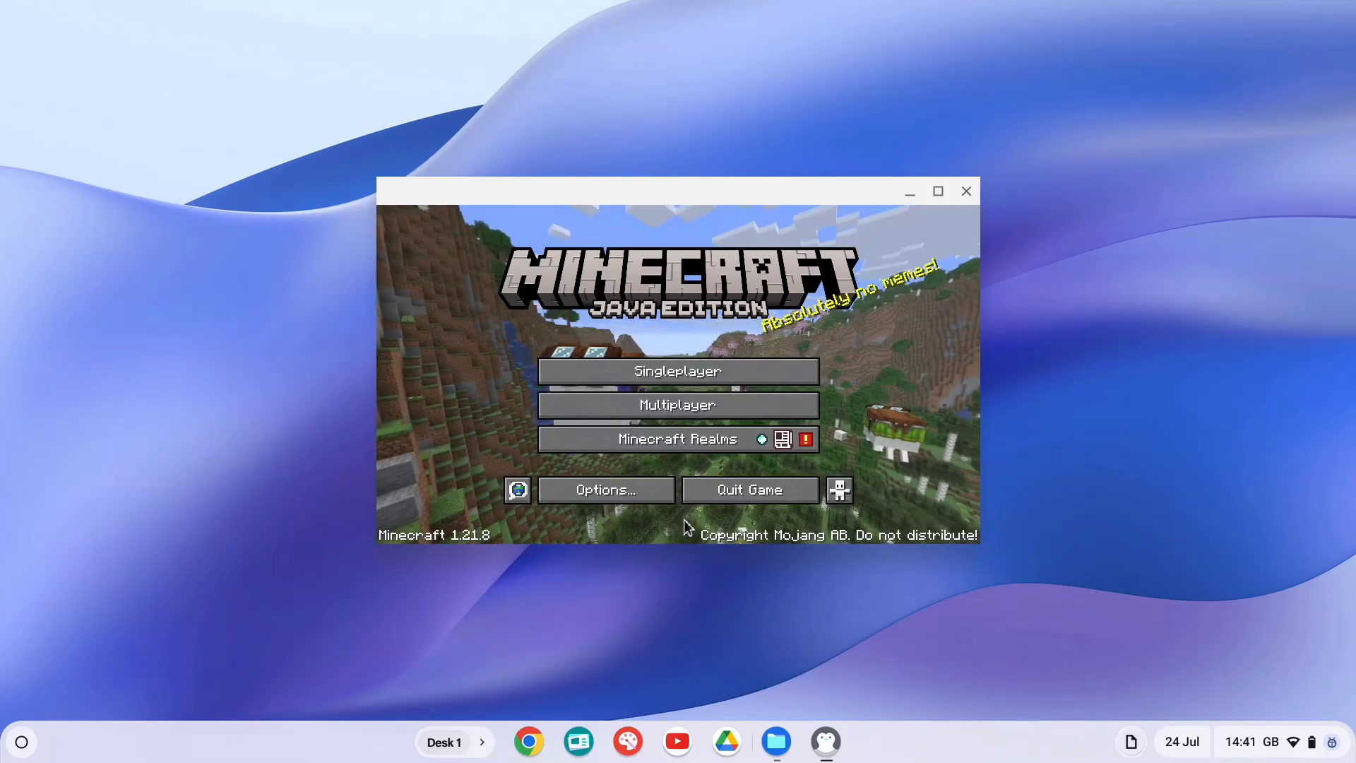
pyautogui.press('F11')
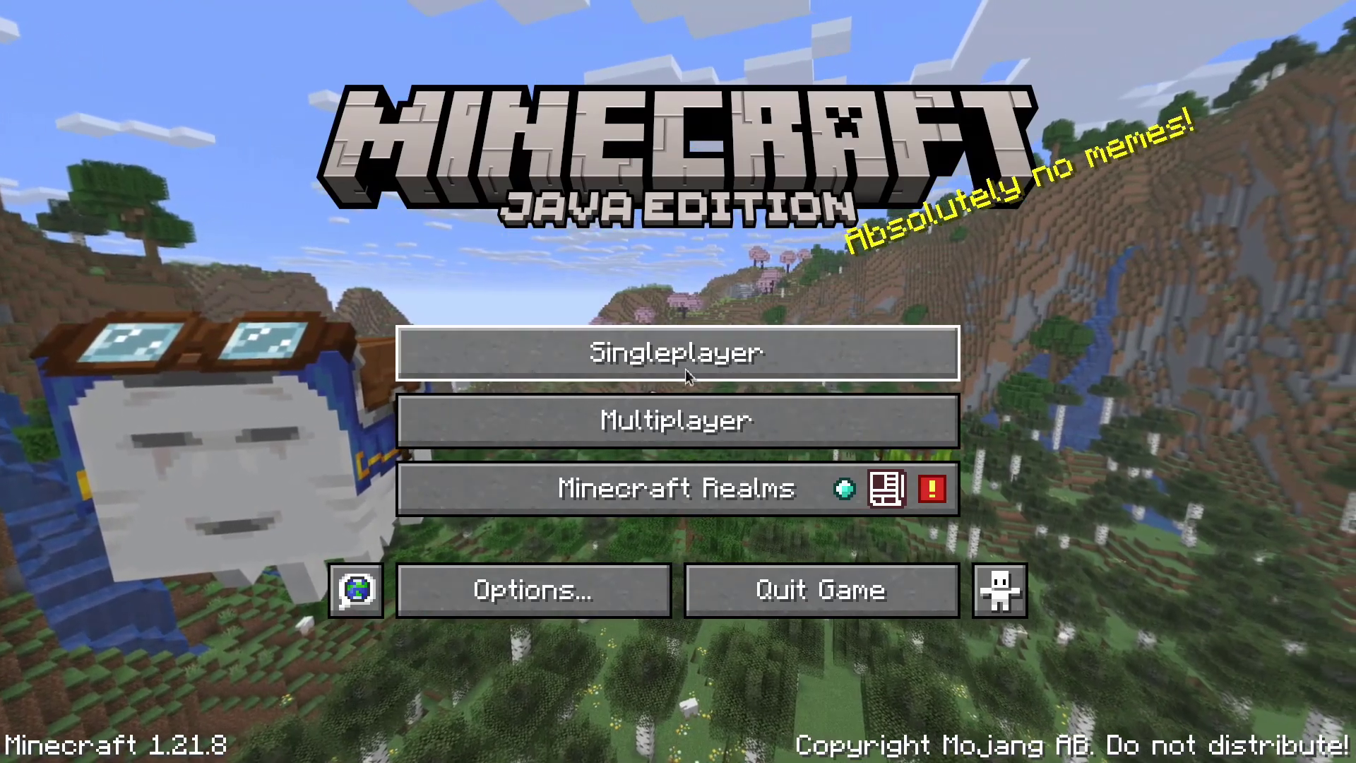
pyautogui.click(476, 352)
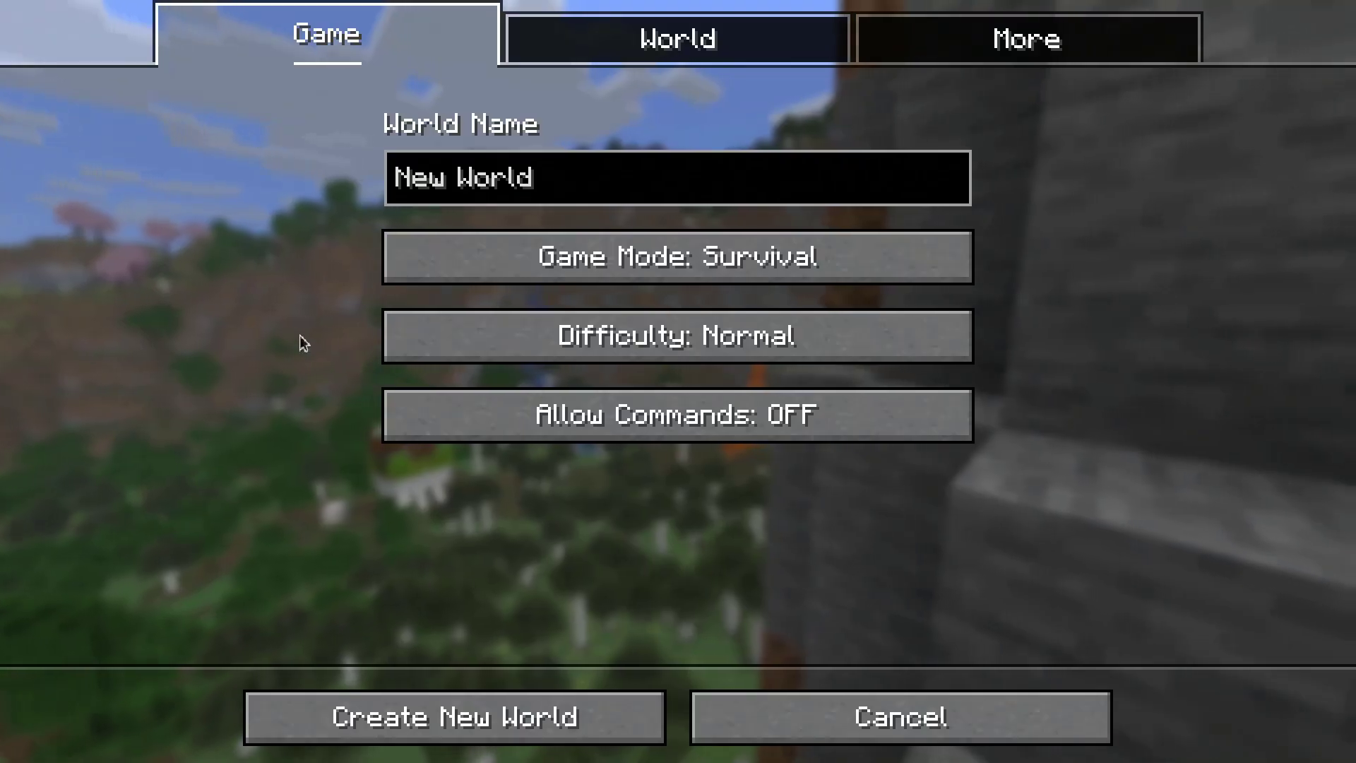
pyautogui.click(294, 710)
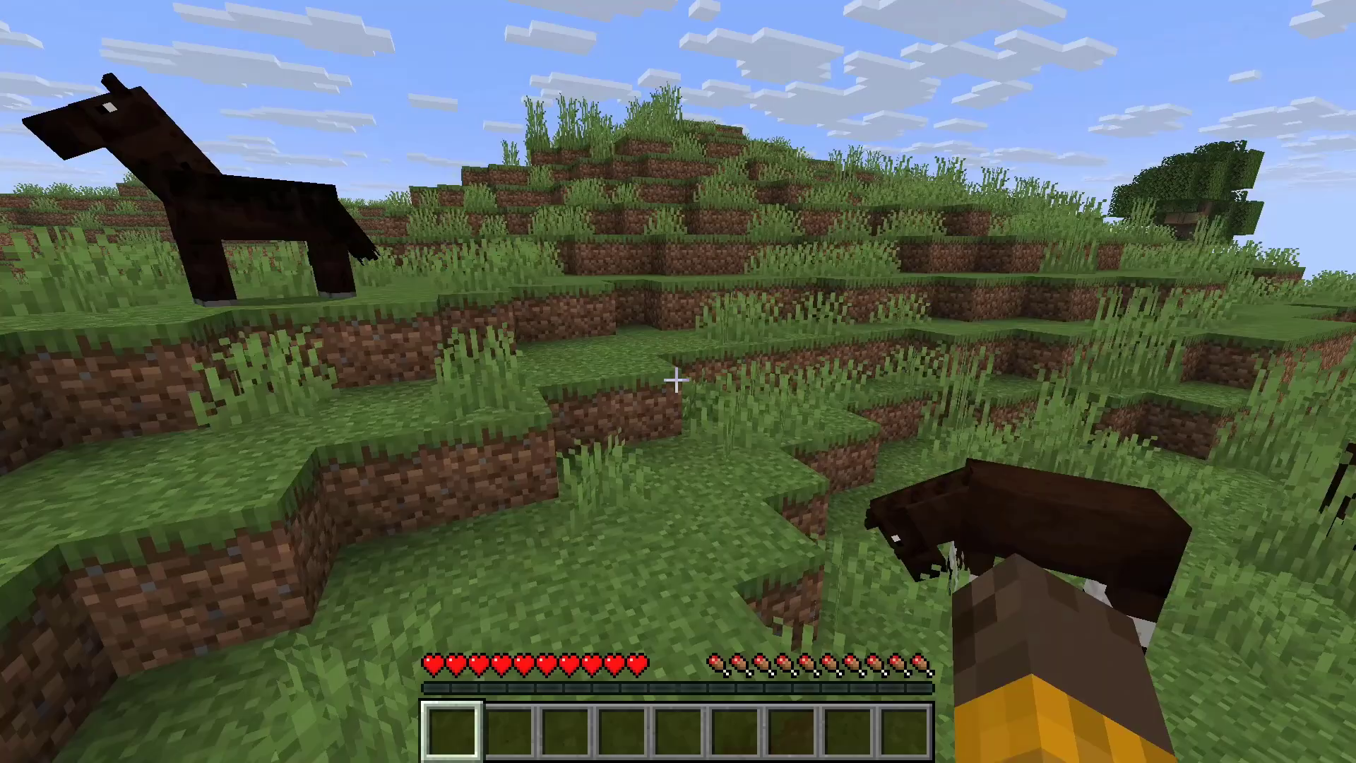
# Walk through the tall grass to the hill edge overlooking terraced slopes.
pyautogui.press('w')
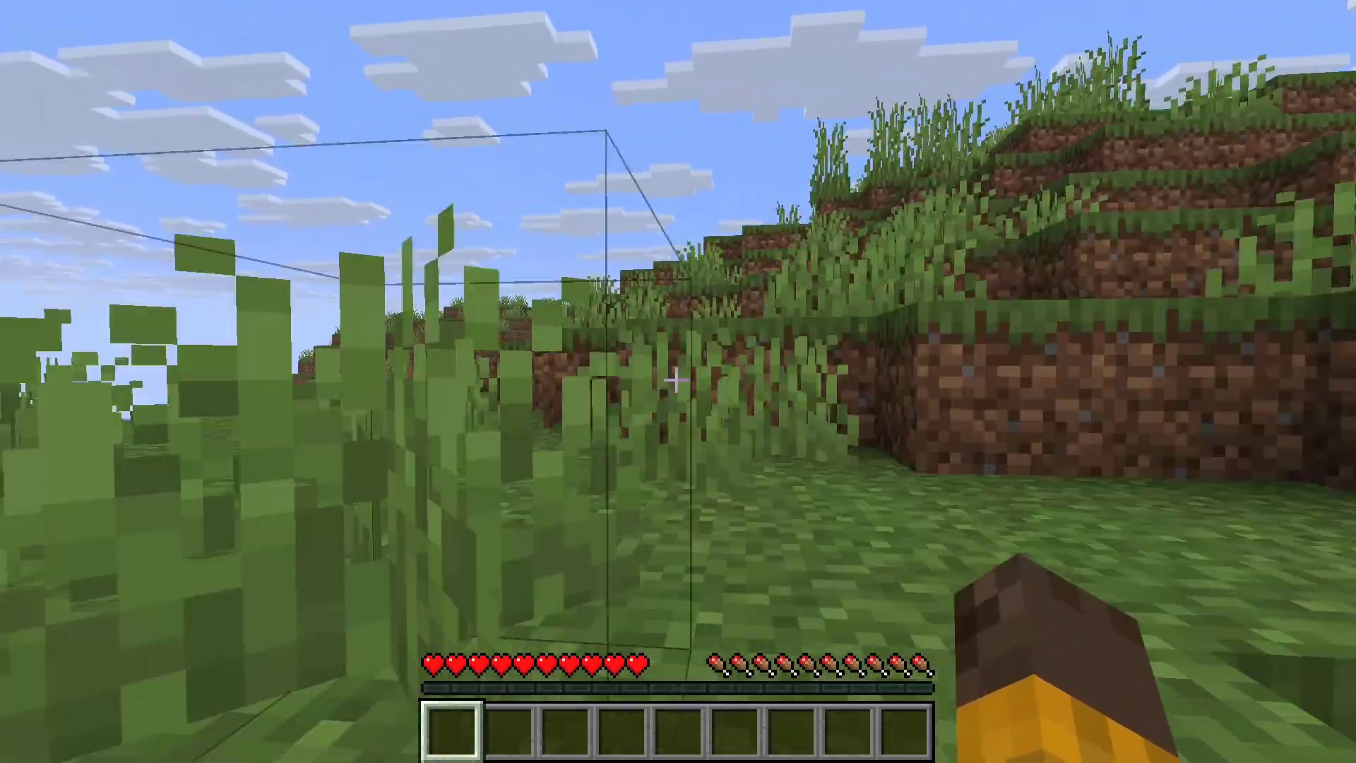
pyautogui.press('w')
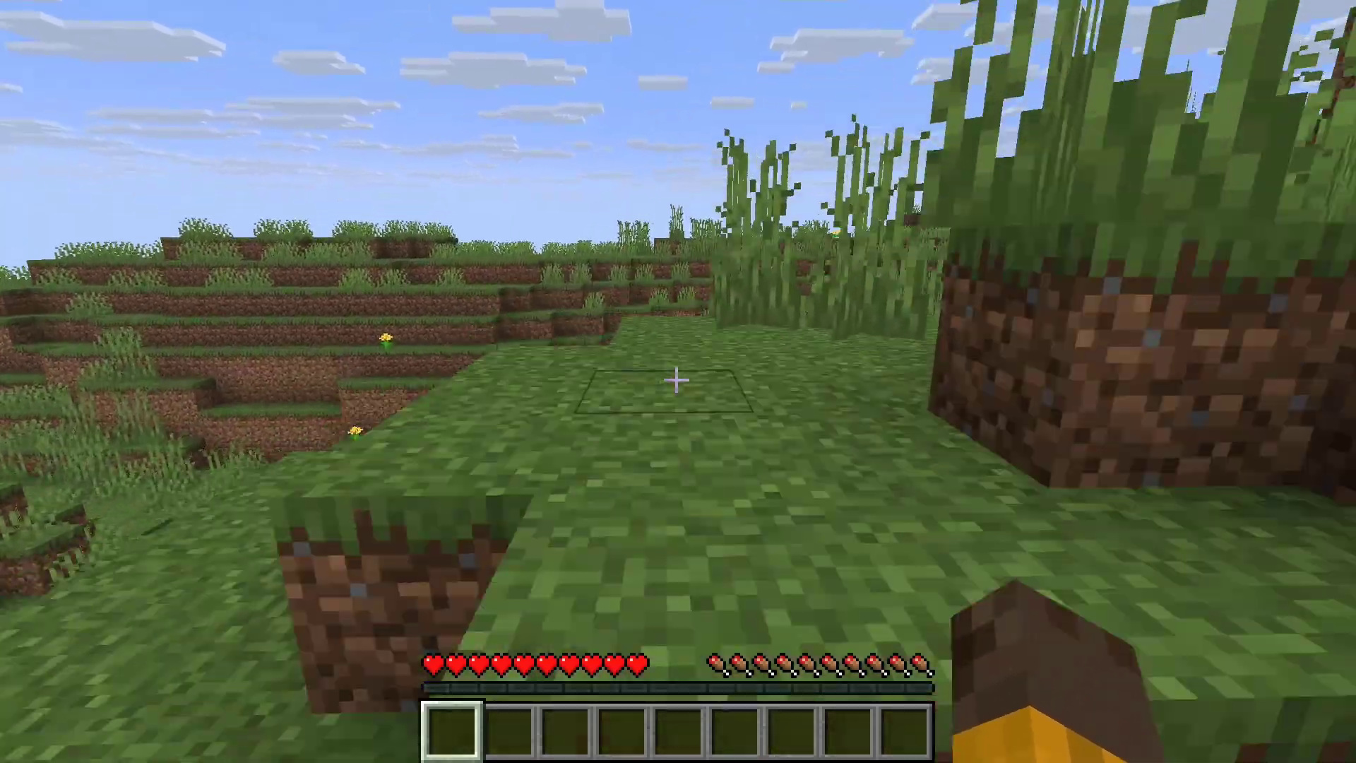
pyautogui.press('w')
# Walk across the hills and grassland, past pumpkins and cows, until the village appears.
pyautogui.press('w')
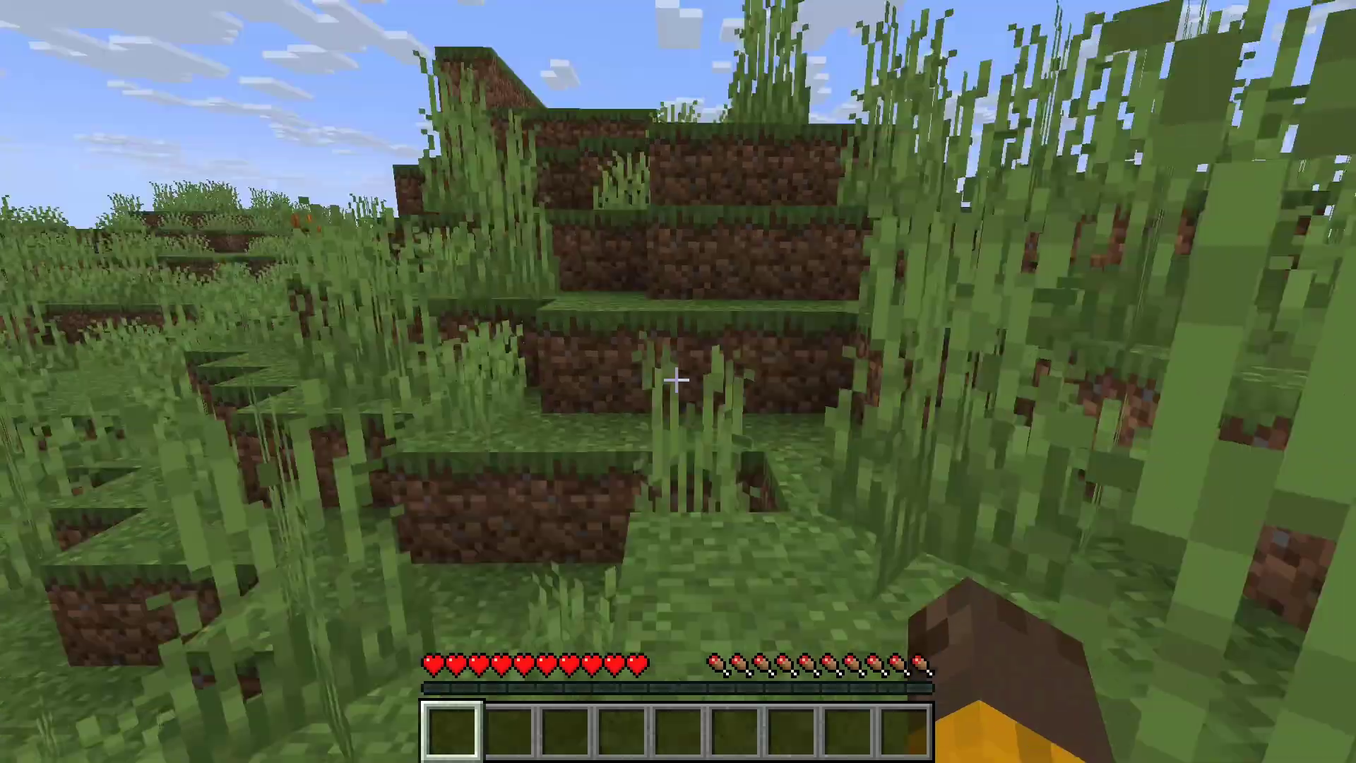
pyautogui.press('w')
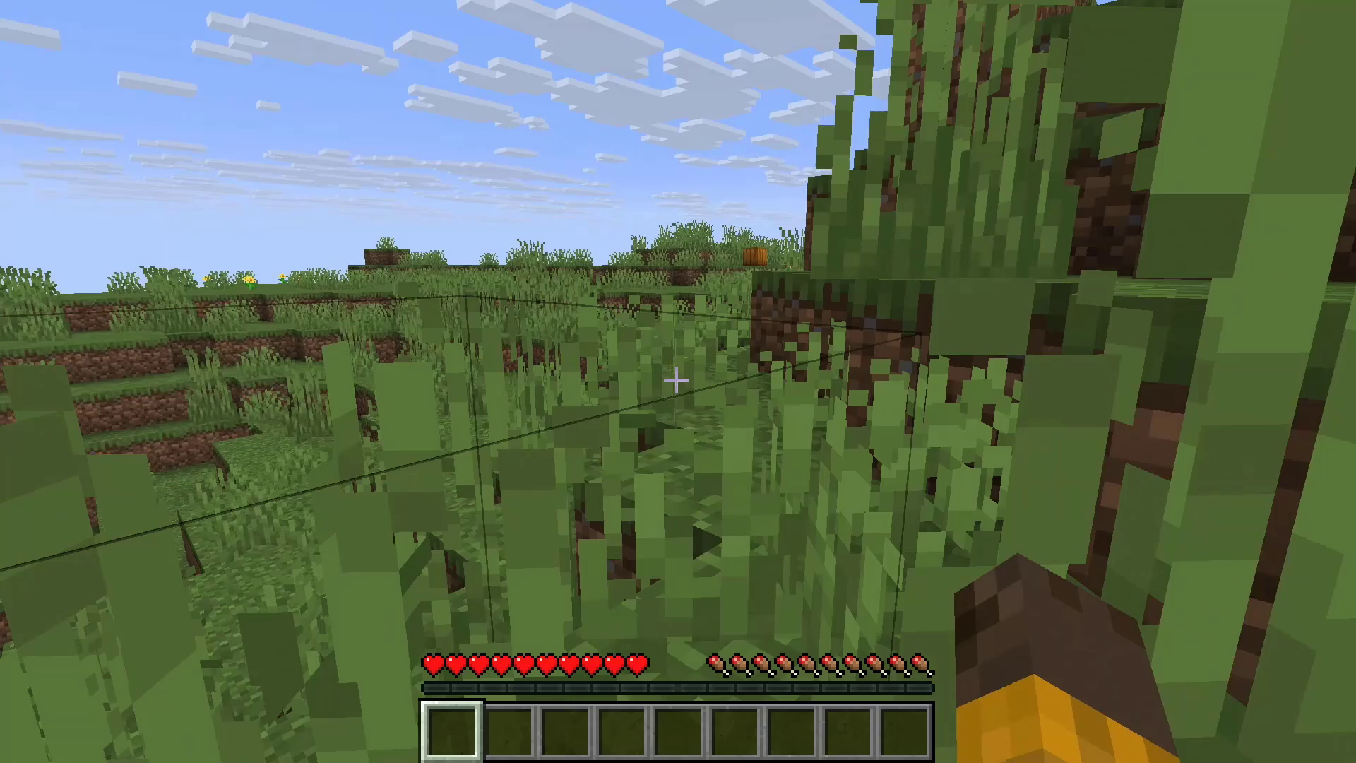
pyautogui.press('w')
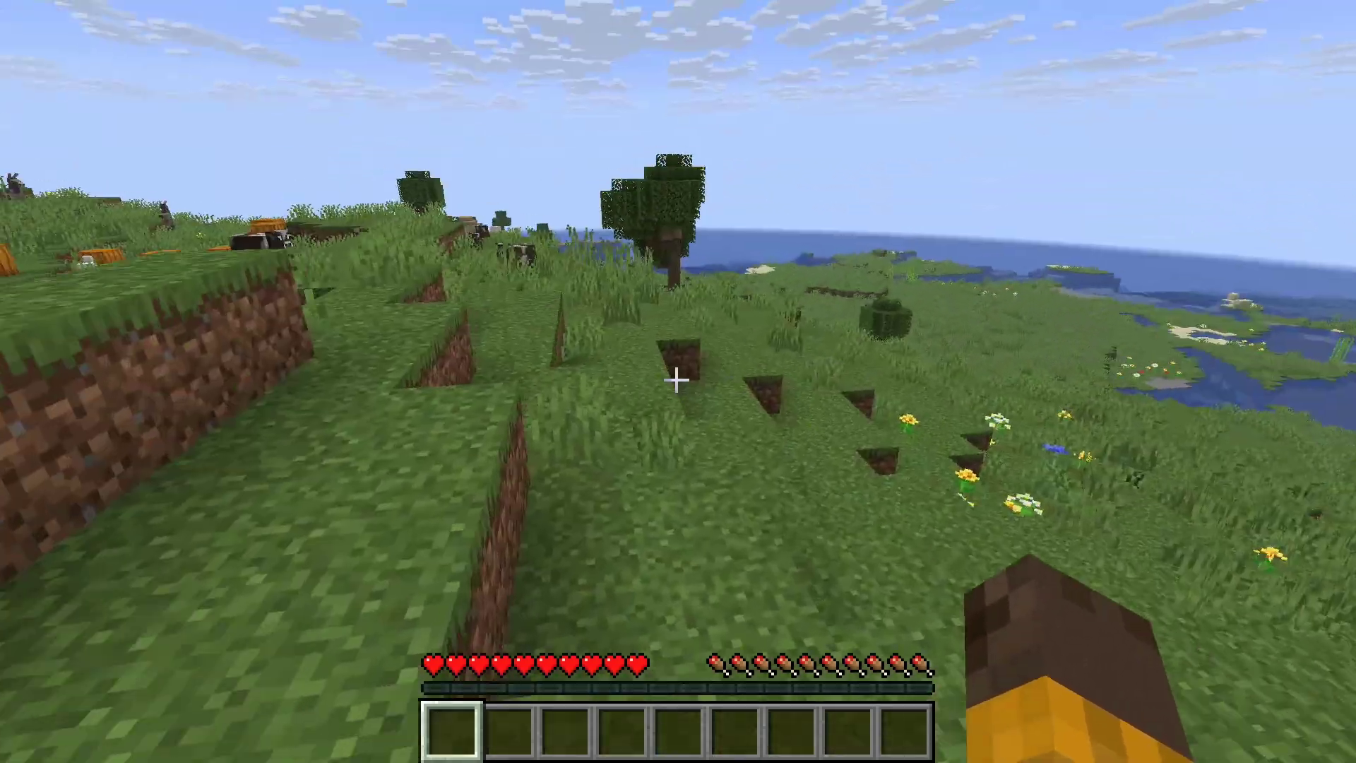
pyautogui.press('w')
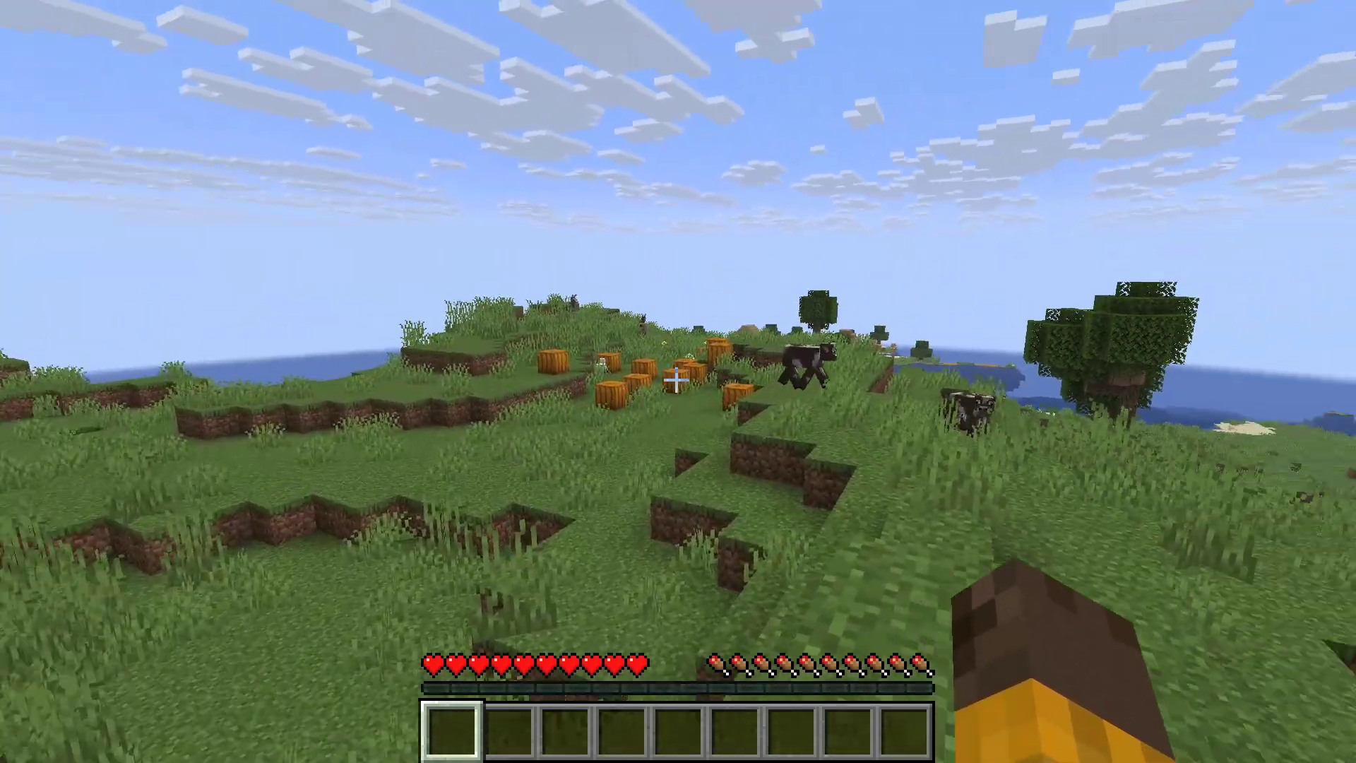
pyautogui.press('w')
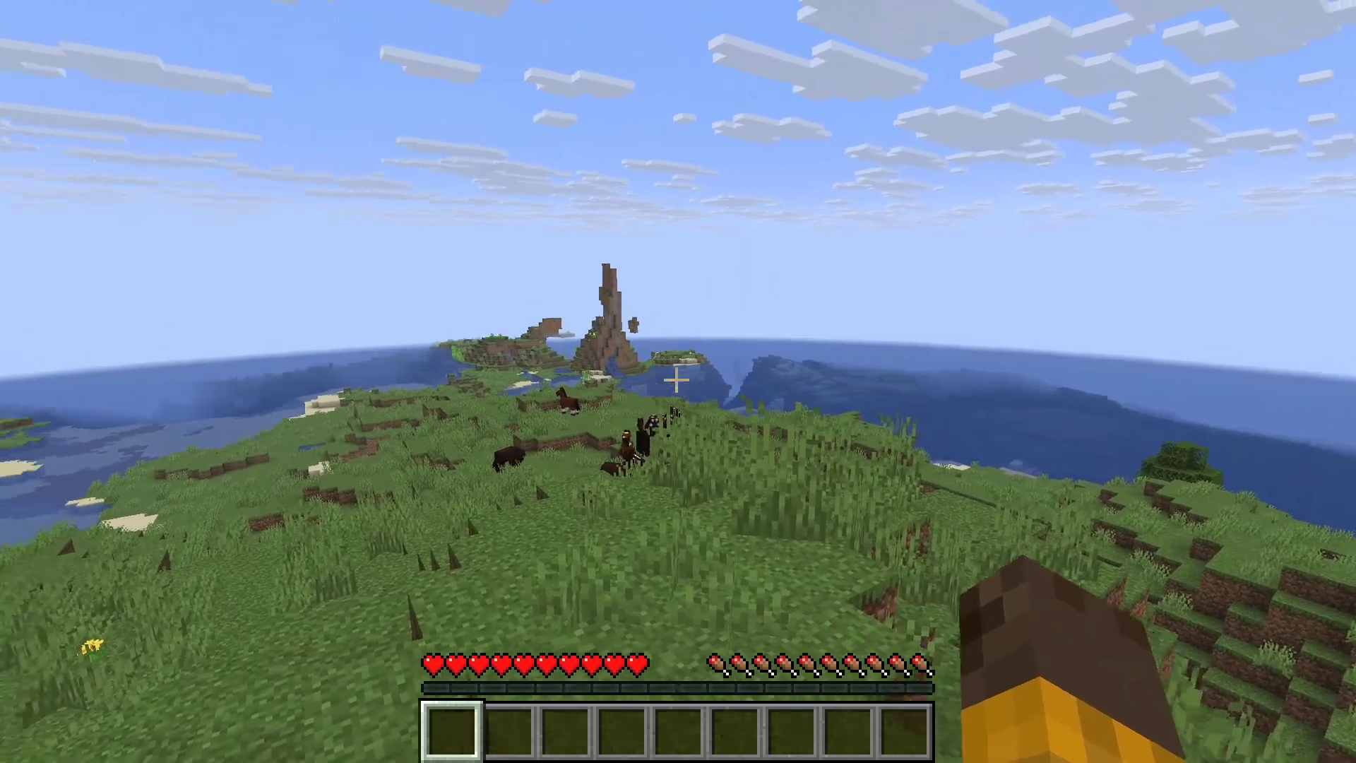
pyautogui.press('w')
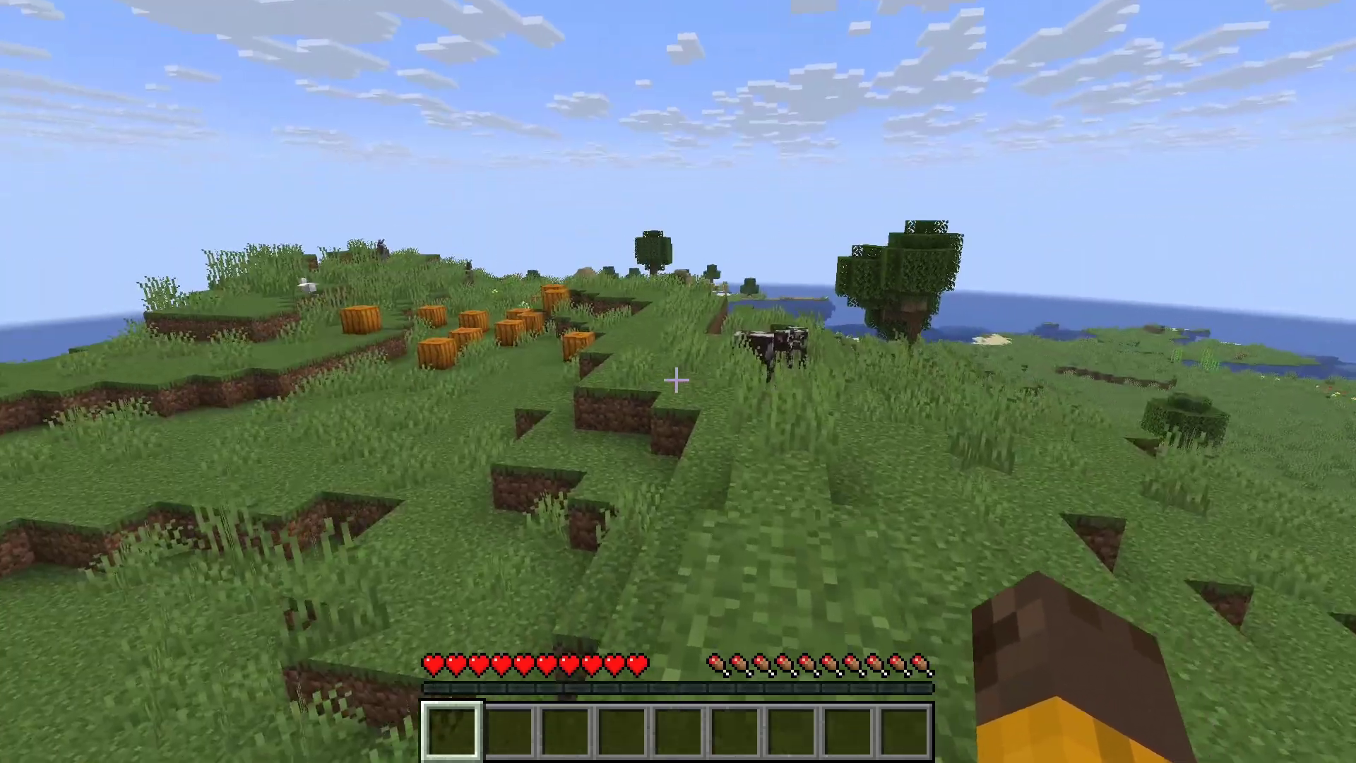
pyautogui.press('w')
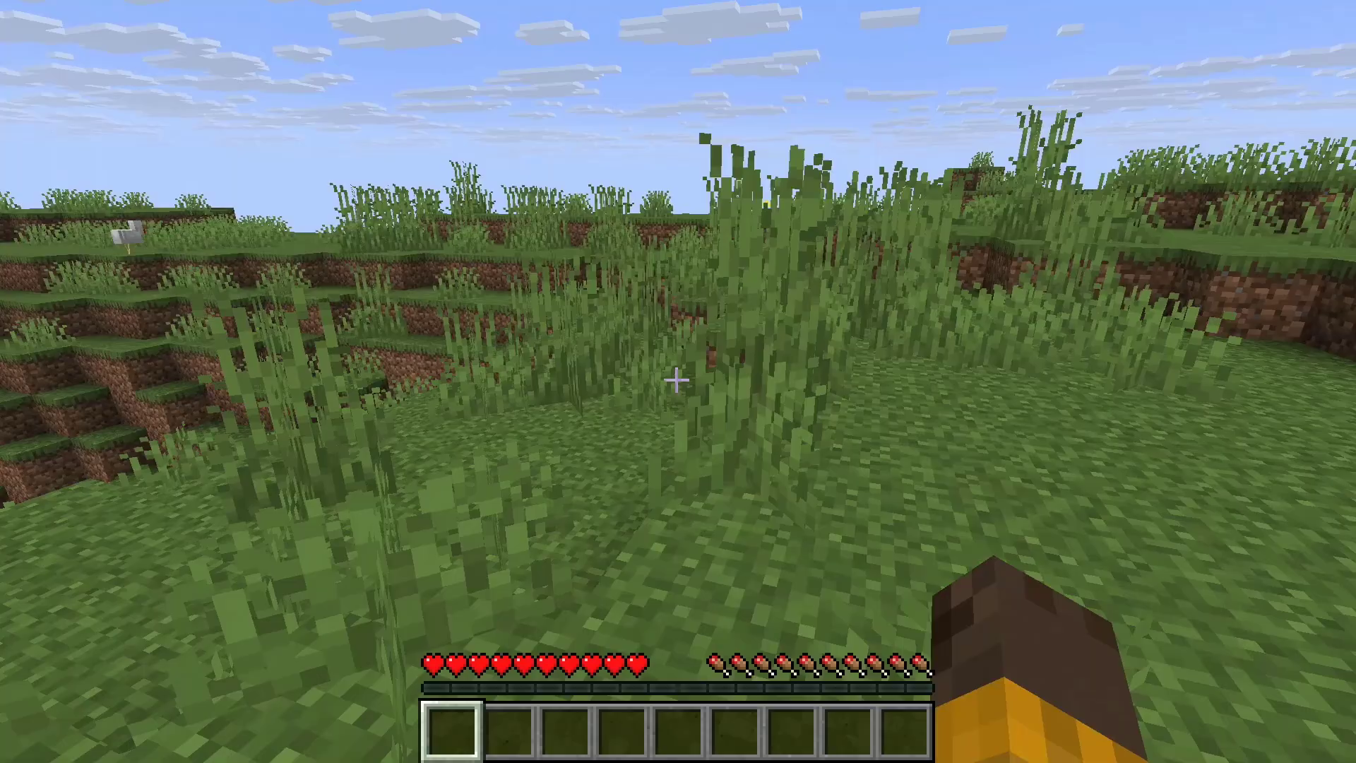
pyautogui.press('w')
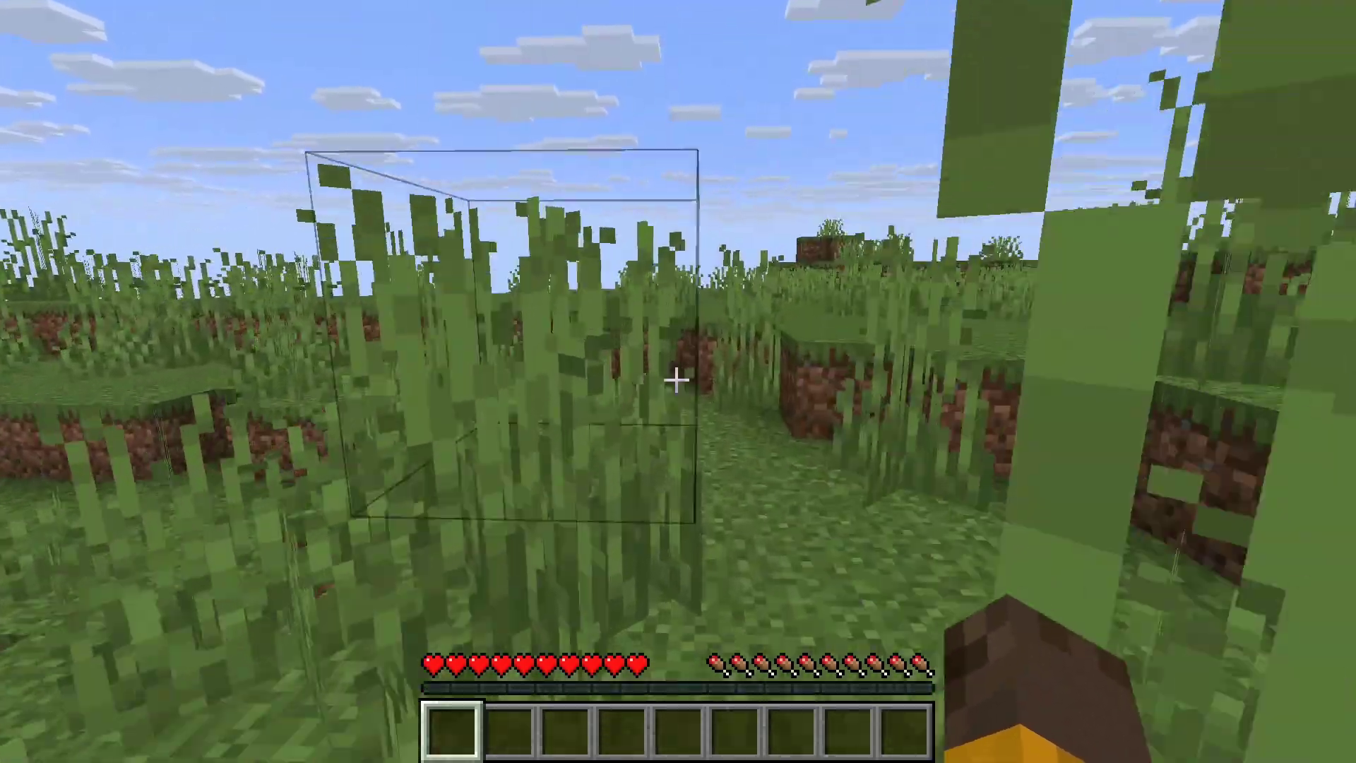
pyautogui.press('w')
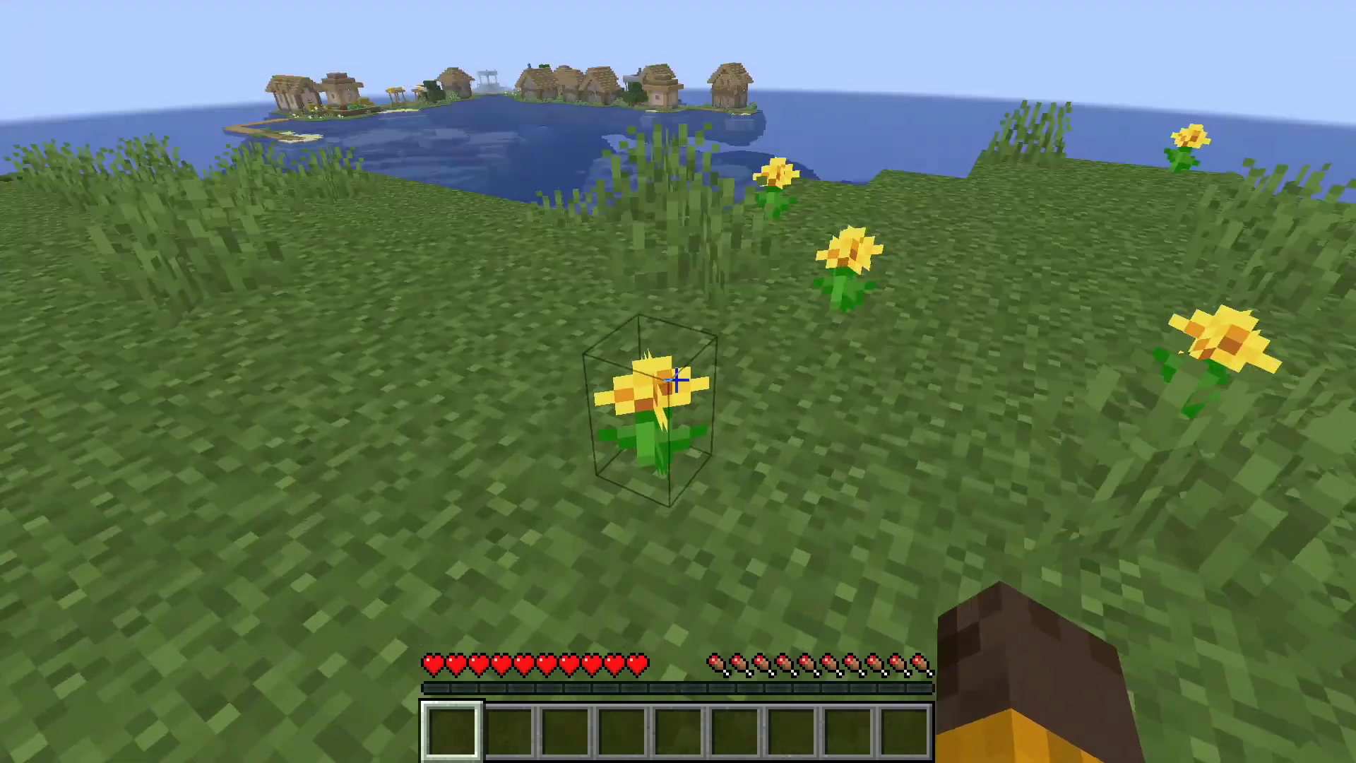
# Break the dandelions, place one and break it again, then walk along the ridge.
pyautogui.click(675, 379)
pyautogui.press('w')
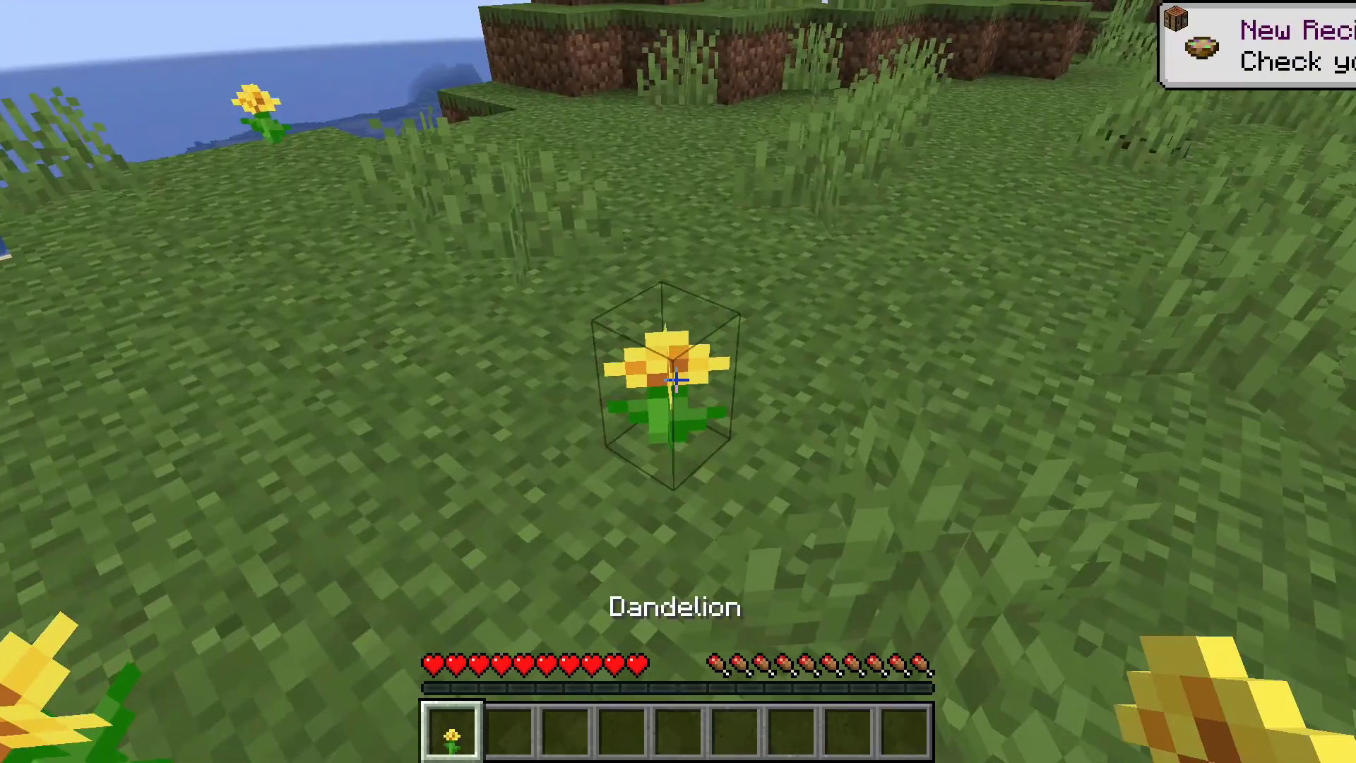
pyautogui.click(675, 380)
pyautogui.rightClick(675, 380)
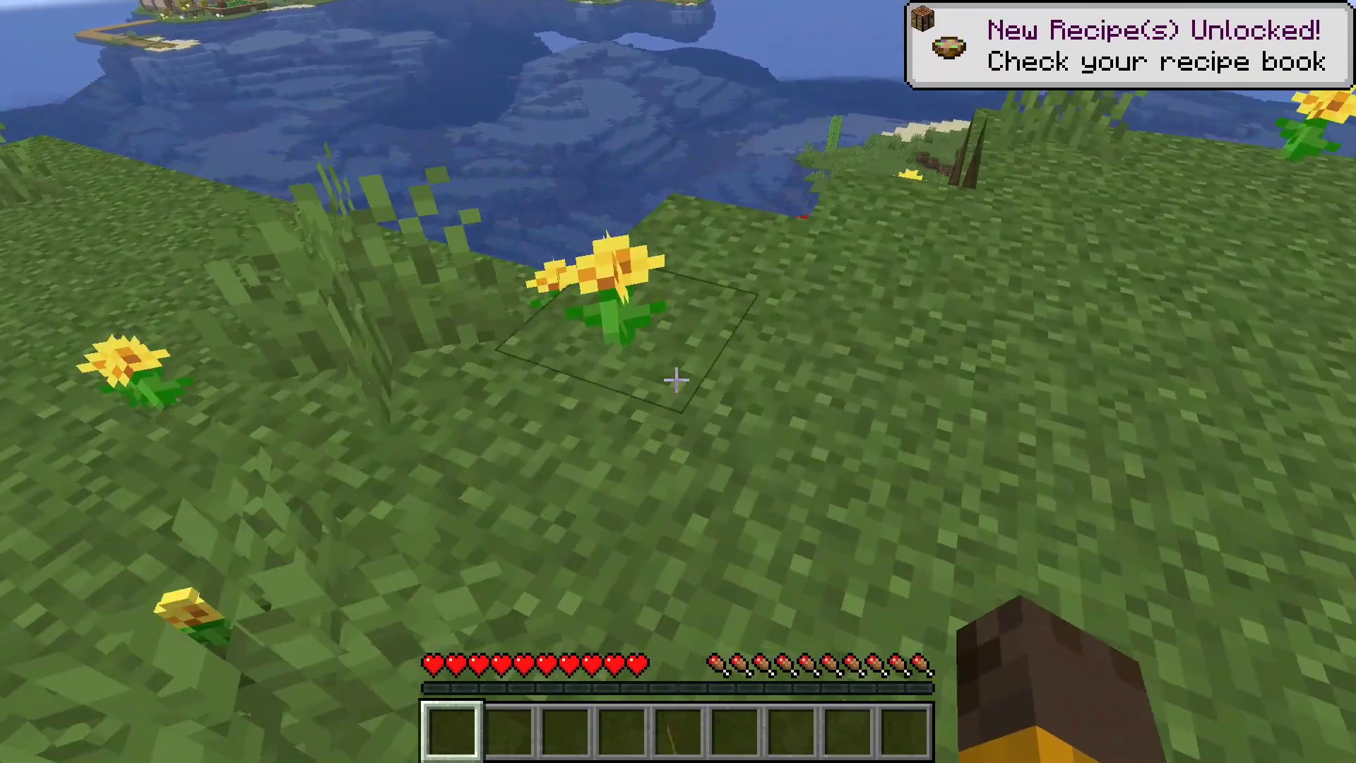
pyautogui.click(675, 379)
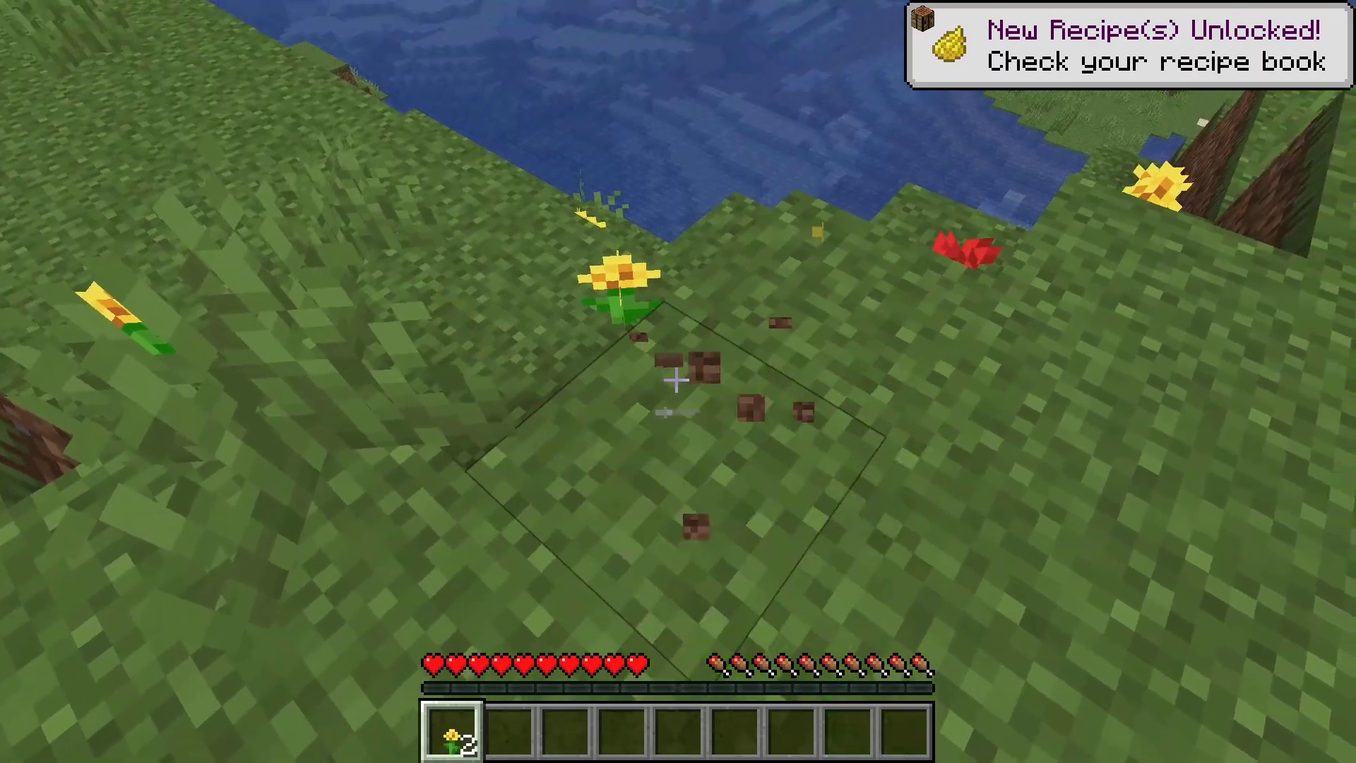
pyautogui.press('w')
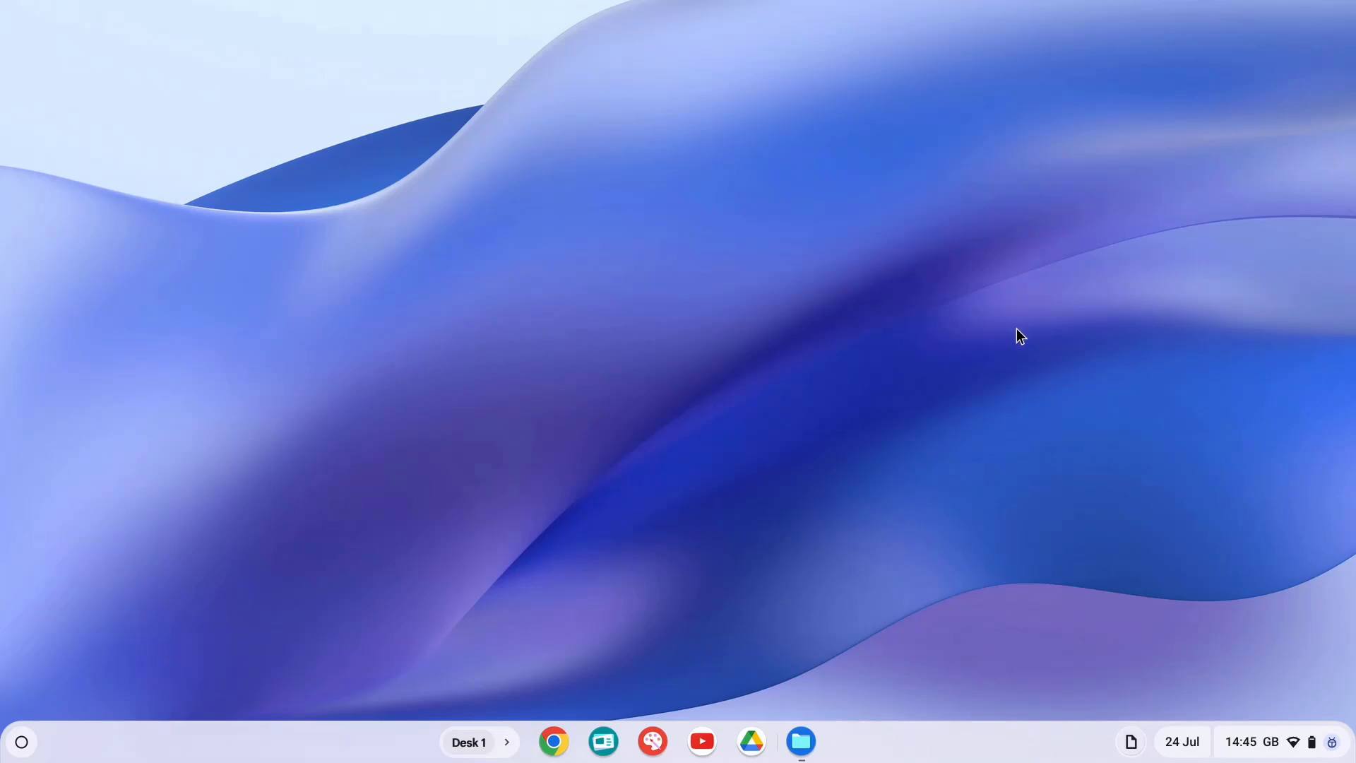
# Copy Minecraft.deb from the Downloads folder into Linux files in the Files app.
pyautogui.click(807, 744)
pyautogui.doubleClick(541, 214)
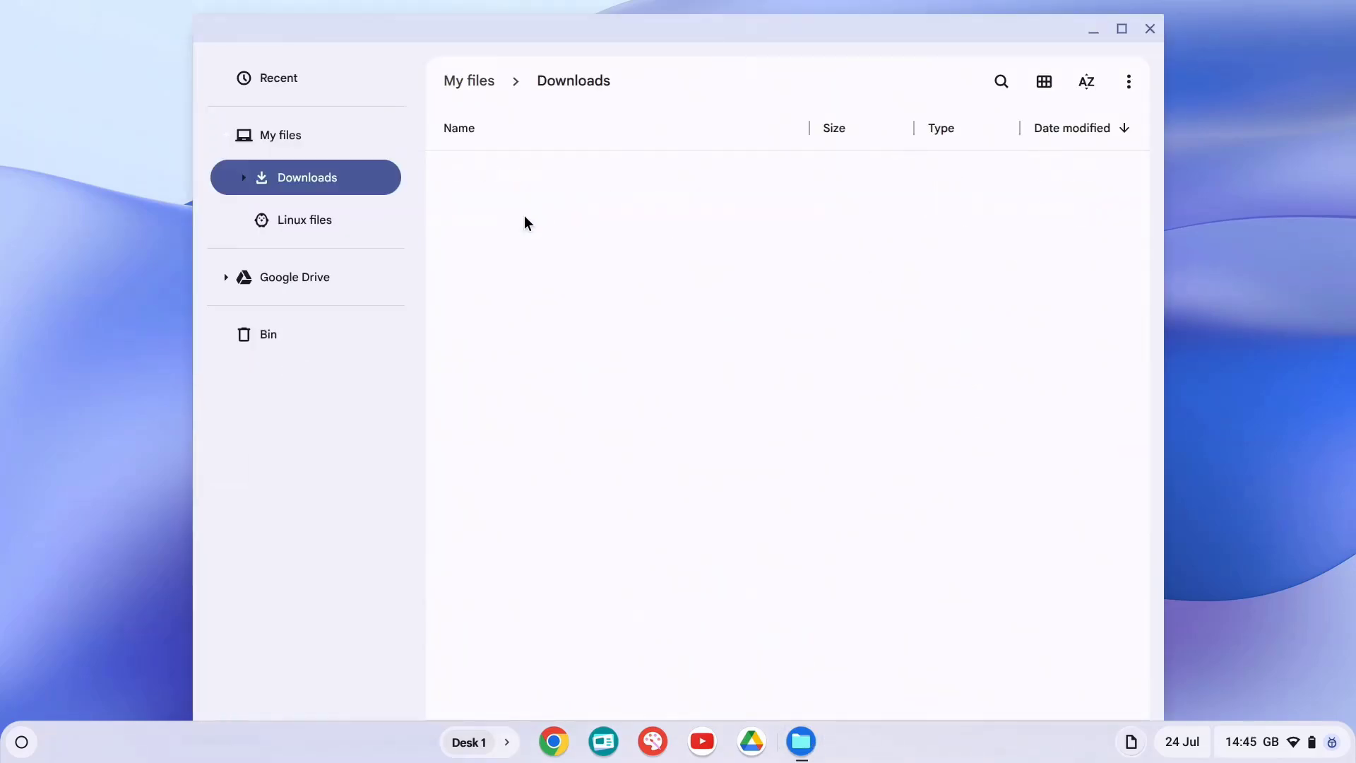
pyautogui.click(522, 219)
pyautogui.hotkey('ctrl', 'c')
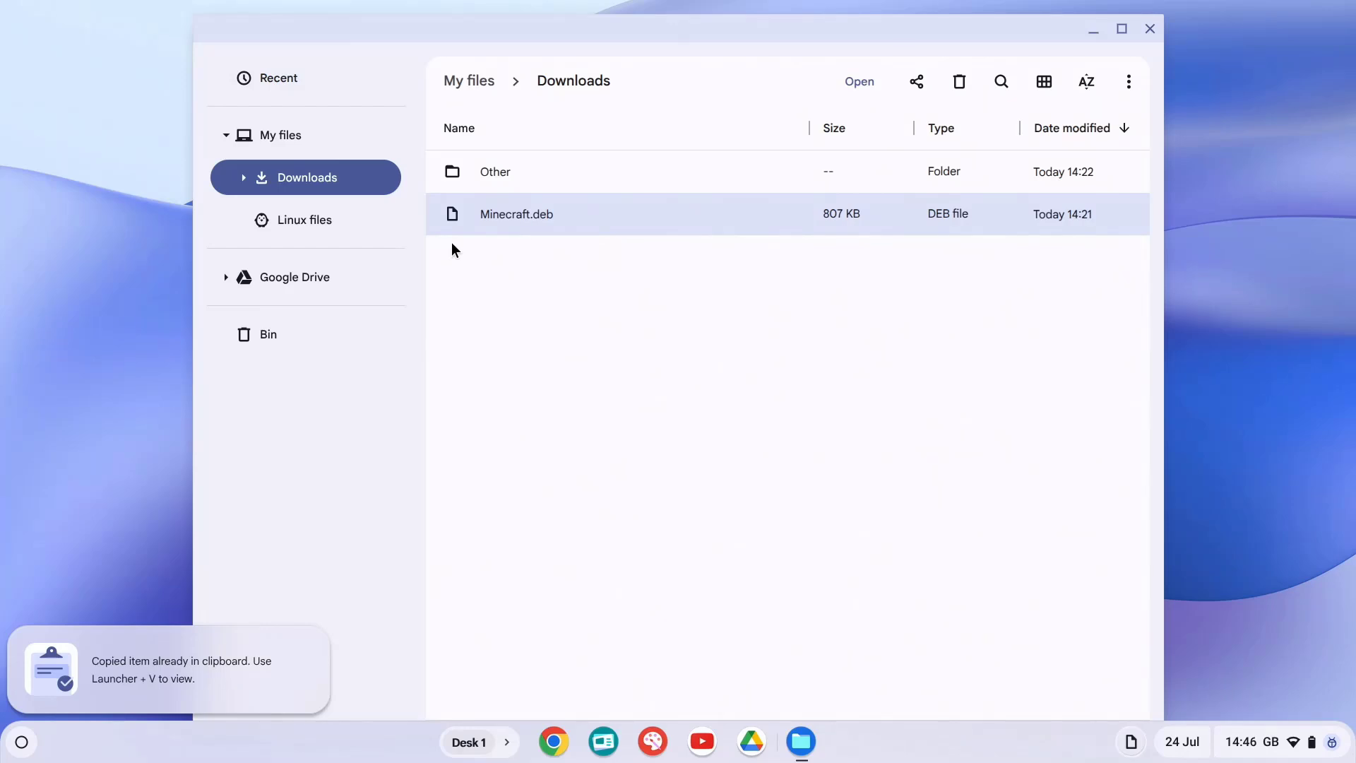
pyautogui.click(281, 219)
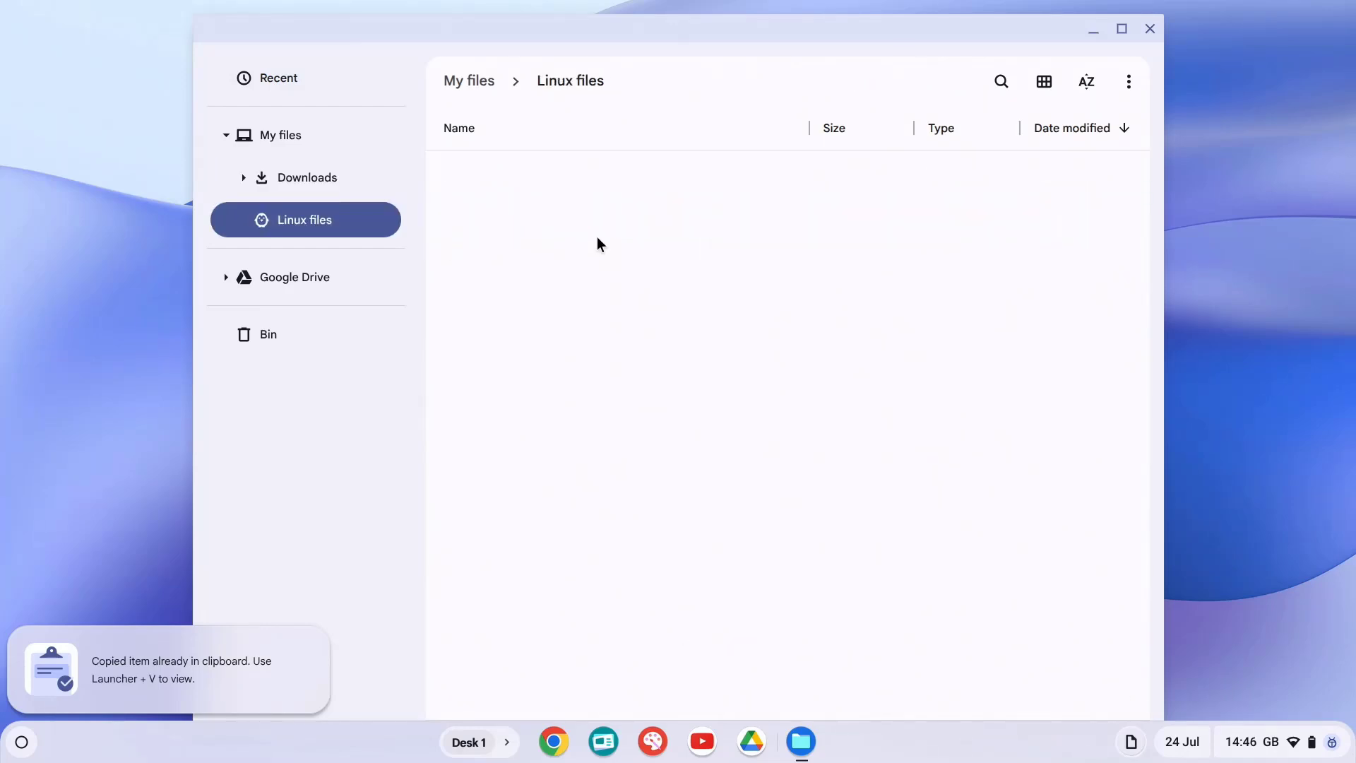
pyautogui.hotkey('ctrl', 'v')
pyautogui.click(22, 742)
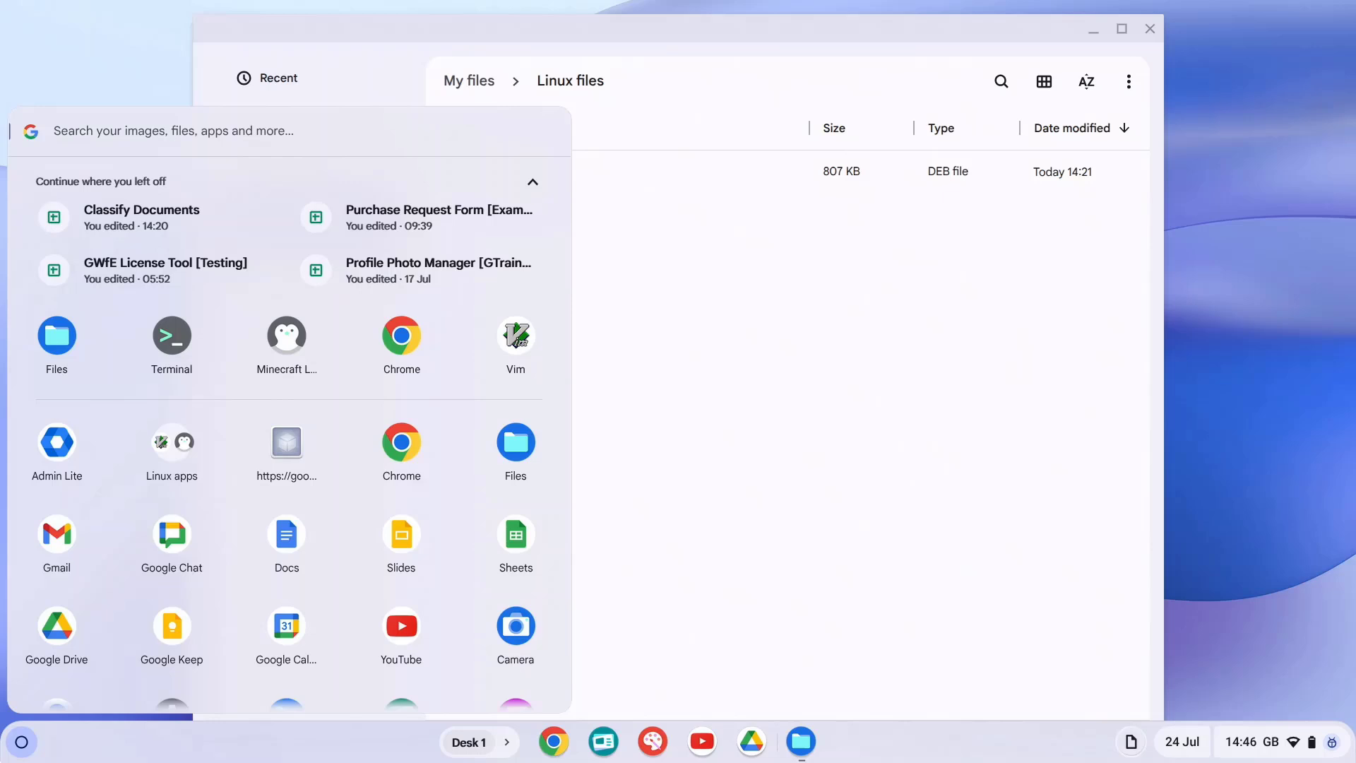
pyautogui.write('terminal')
# Open a penguin shell, run ls, and install Minecraft.deb with sudo dpkg -i.
pyautogui.press('Return')
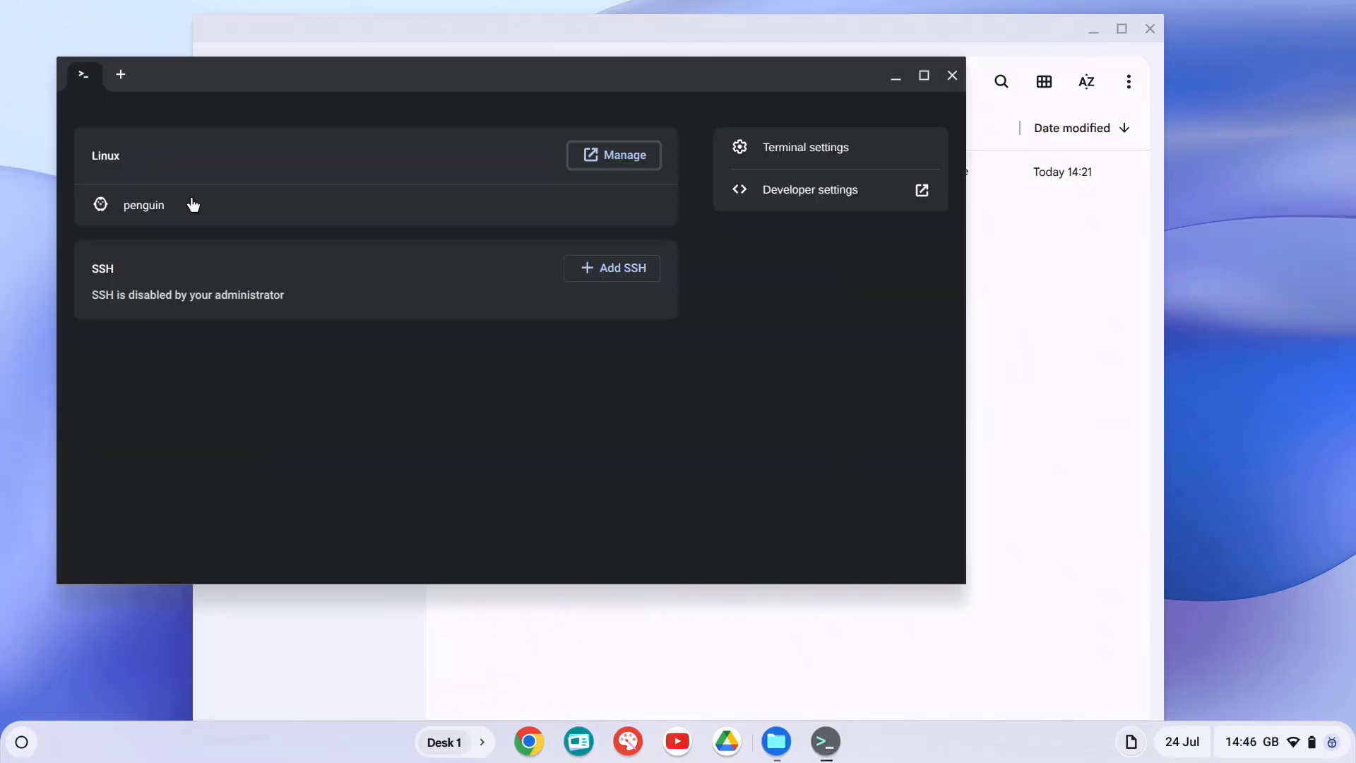
pyautogui.click(187, 203)
pyautogui.write('ls')
pyautogui.press('Return')
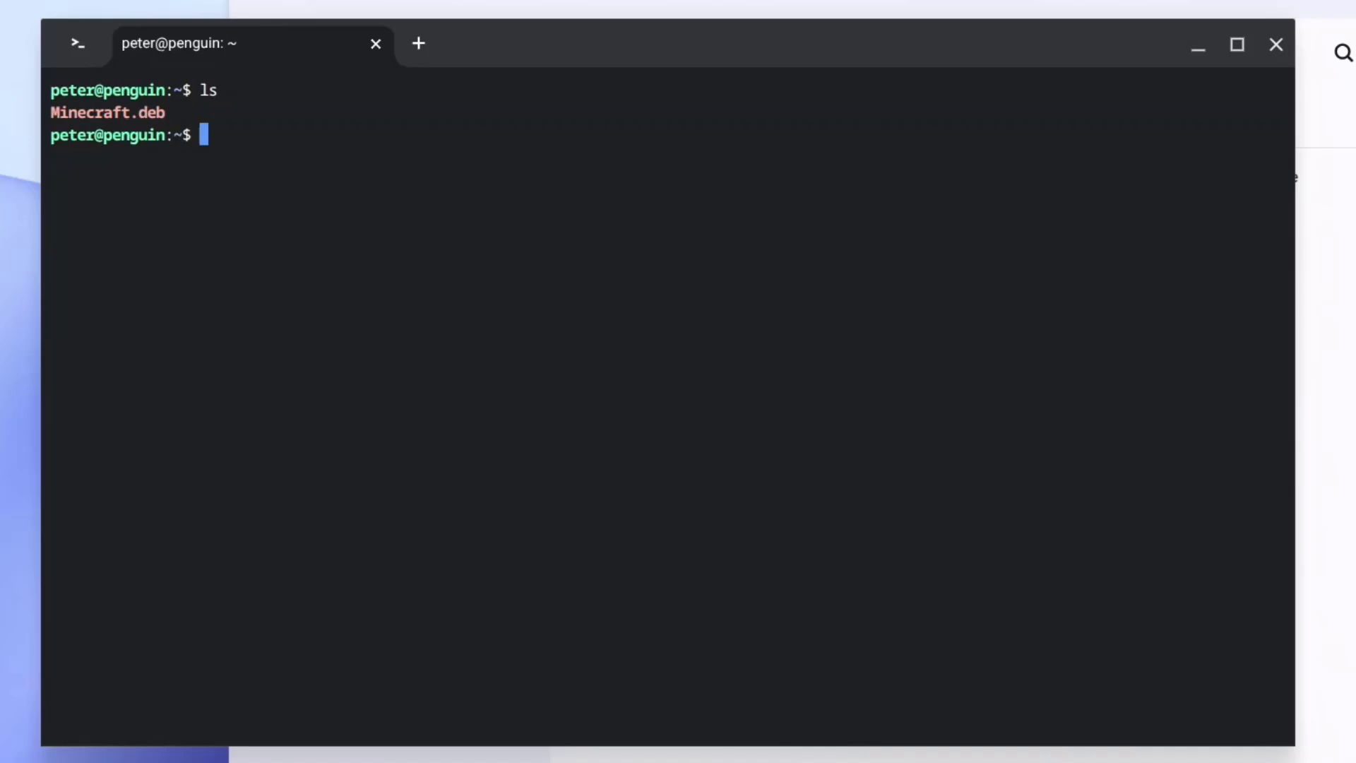
pyautogui.write('su')
pyautogui.write('do dp')
pyautogui.write('kg')
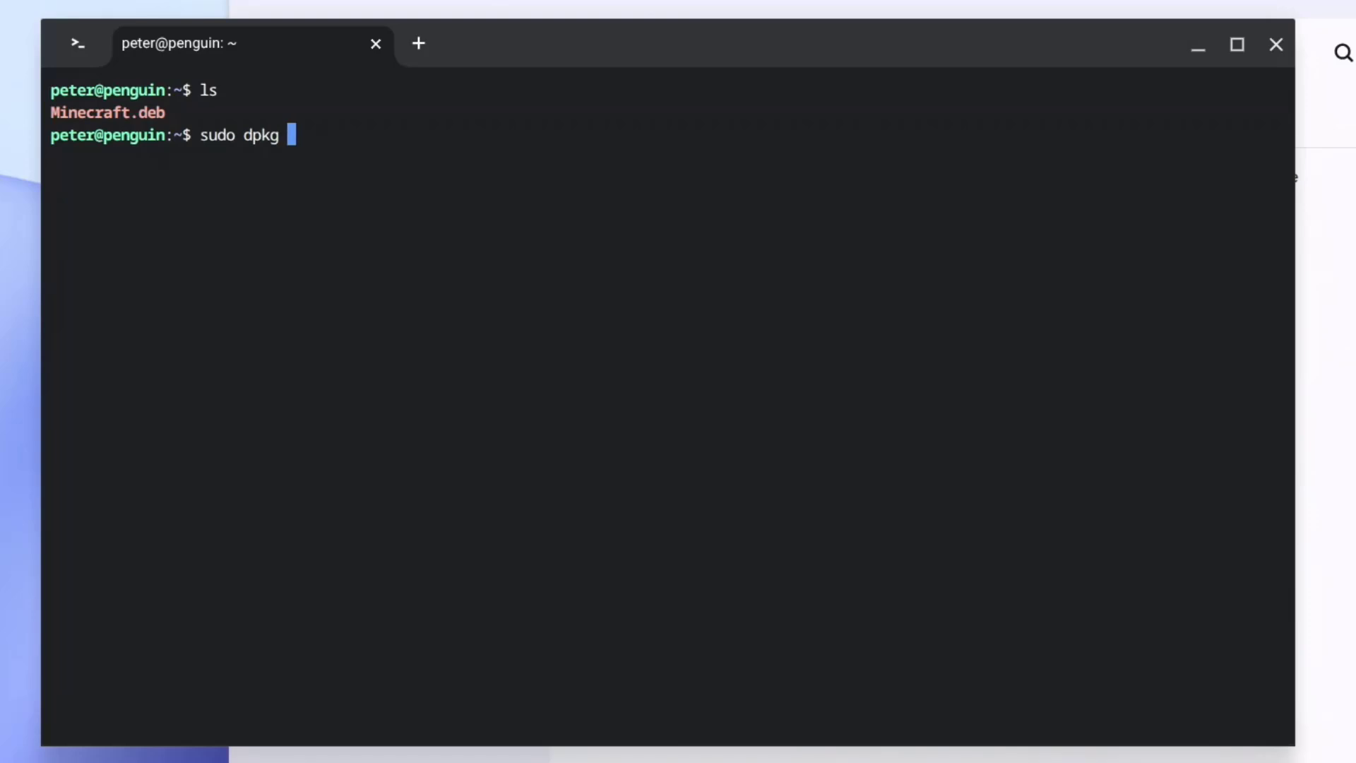
pyautogui.write(' -i')
pyautogui.write(' Mi')
pyautogui.write('n')
pyautogui.press('Tab')
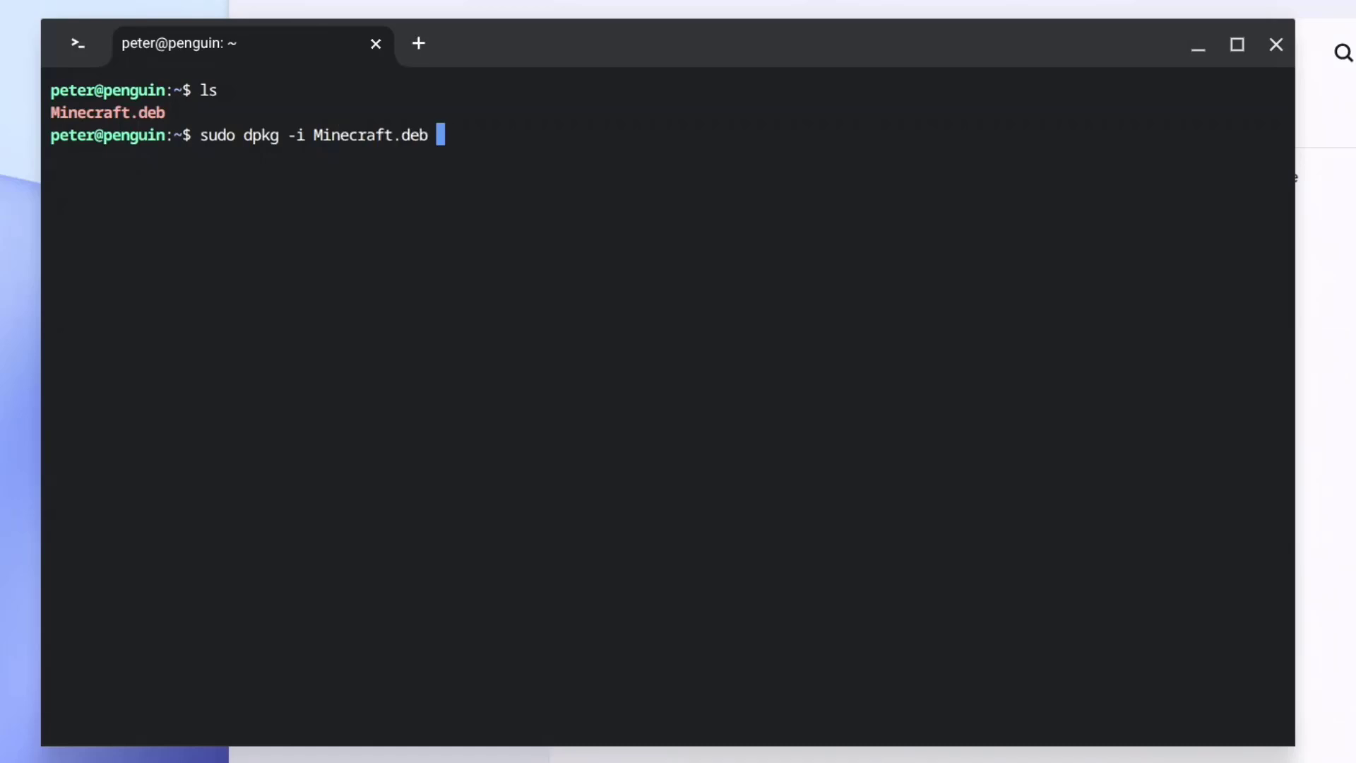
pyautogui.press('Return')
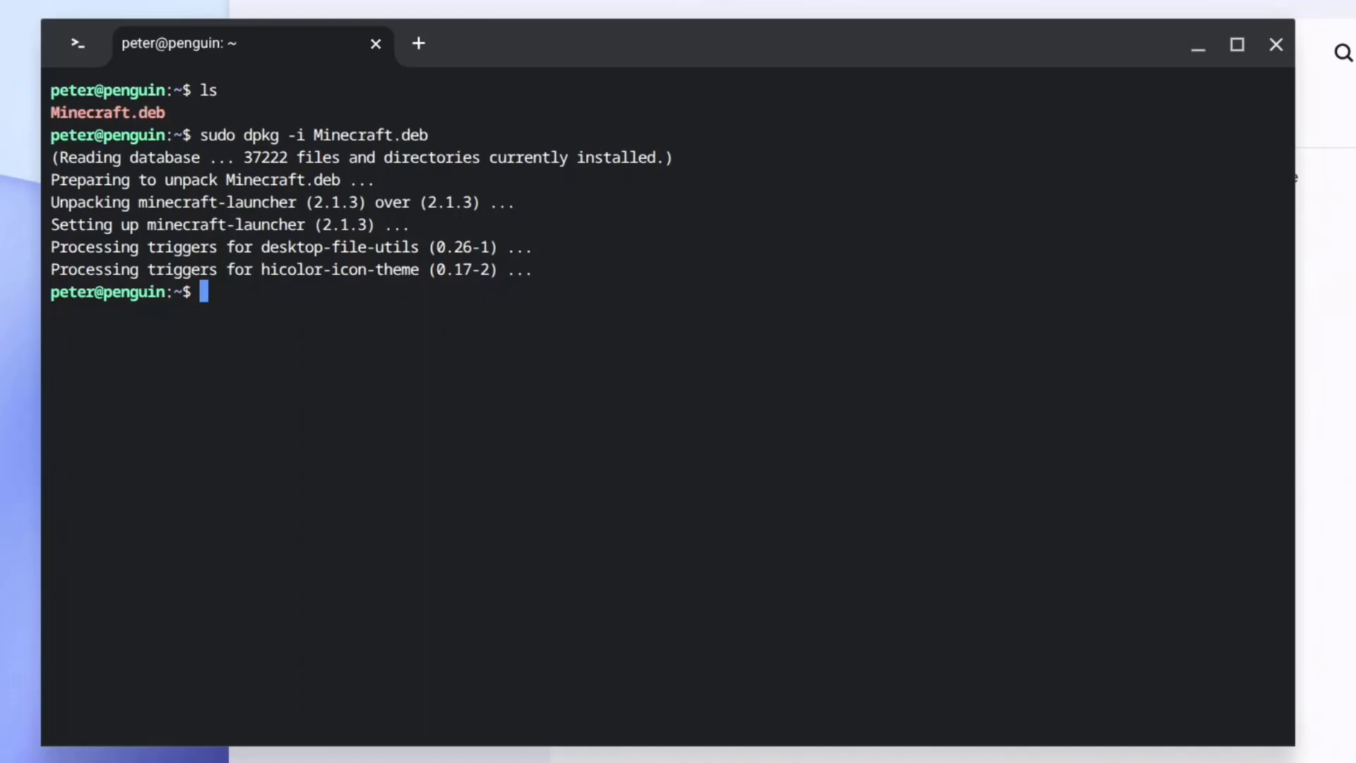
pyautogui.write('sudo ')
pyautogui.write('apt -')
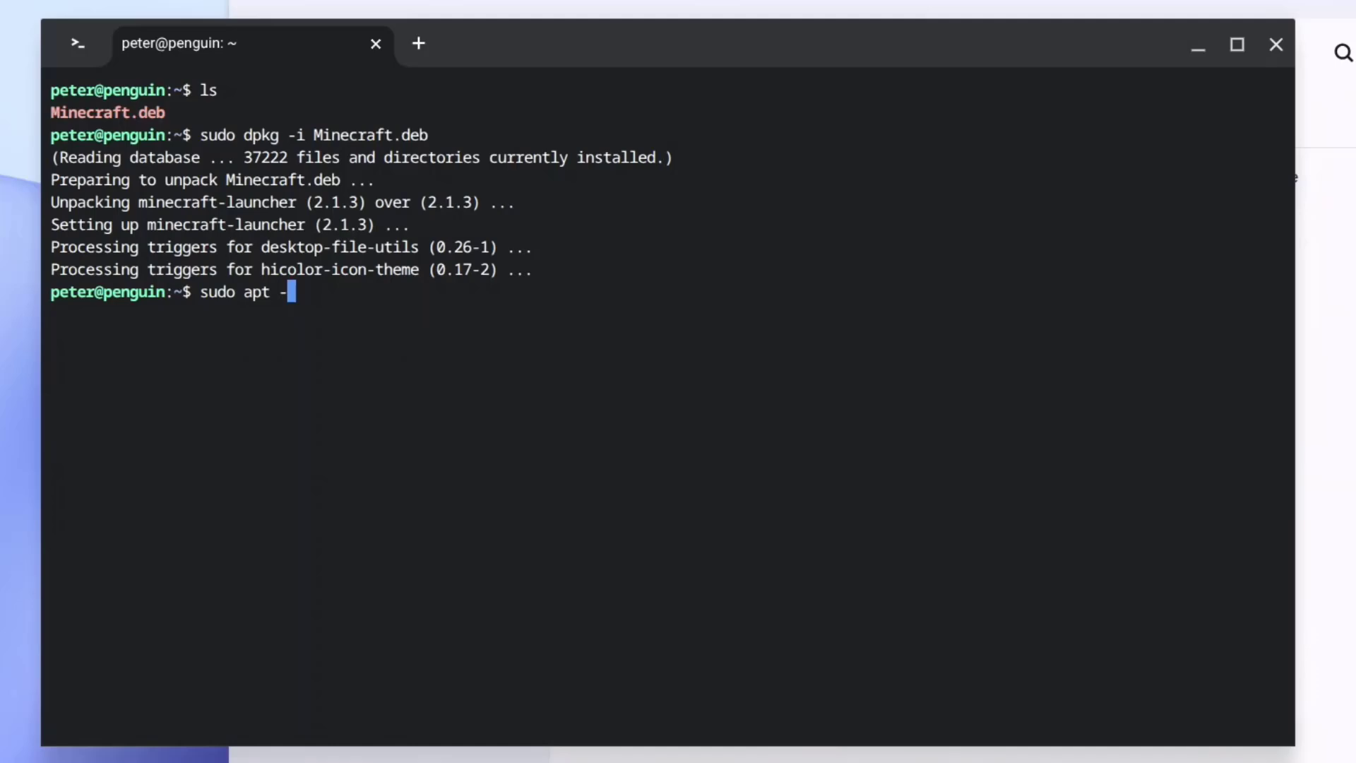
pyautogui.write('f install')
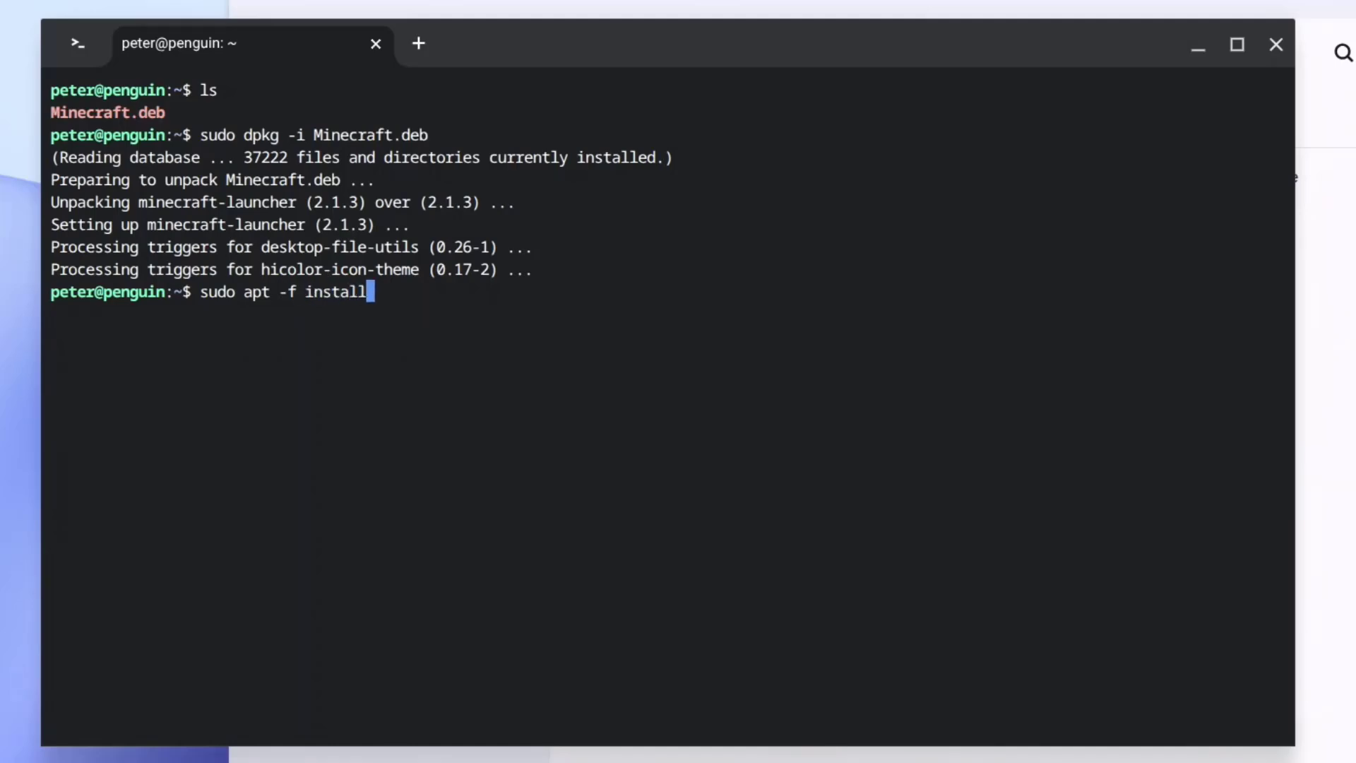
# Run sudo apt -f install, which reports nothing to install or upgrade.
pyautogui.press('Return')
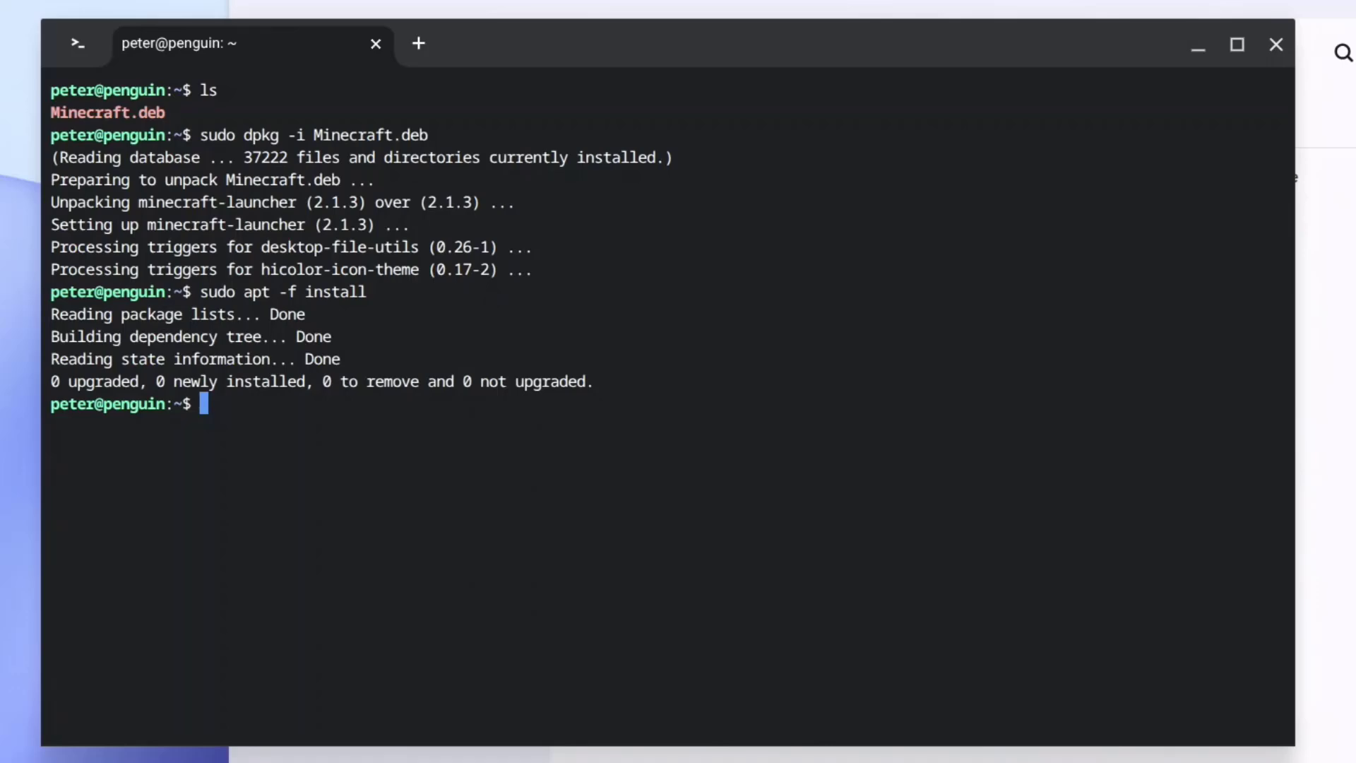
pyautogui.write('minecraft')
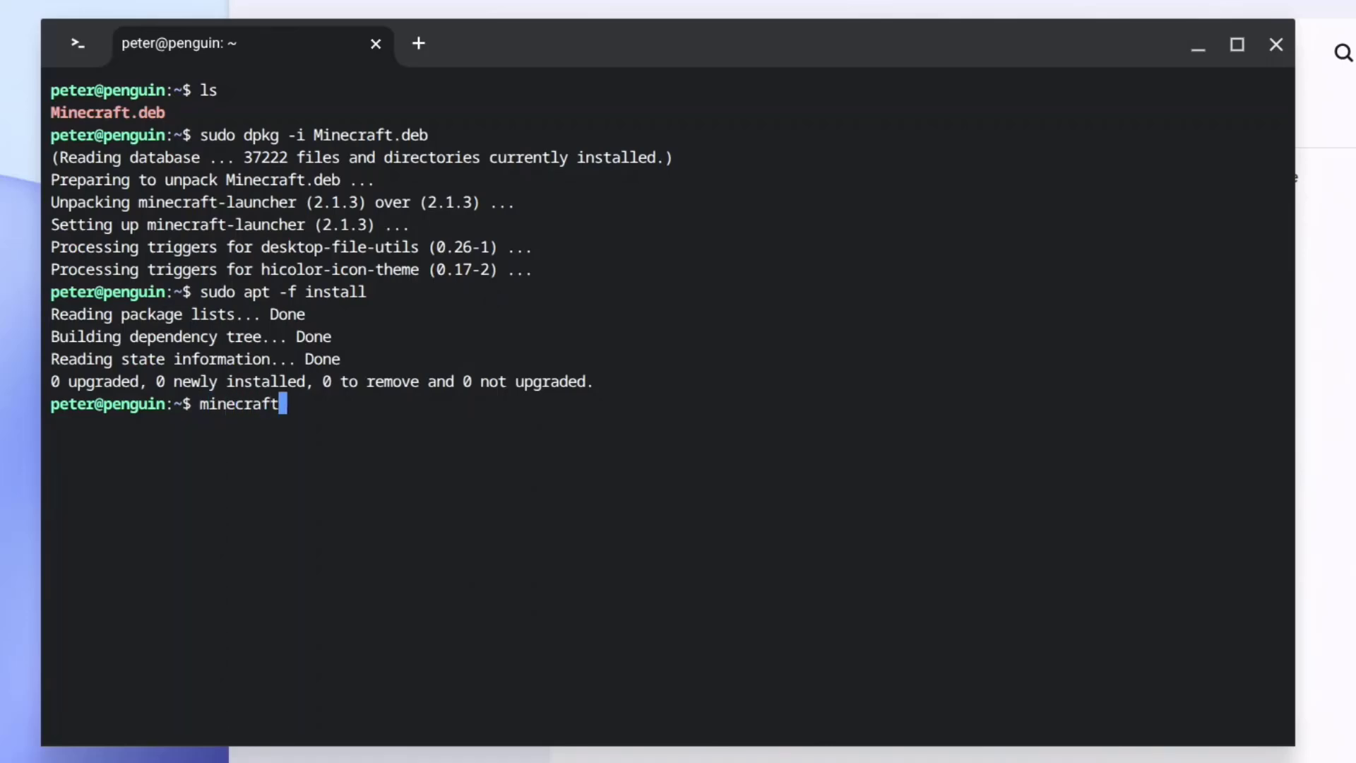
pyautogui.write('-laun')
pyautogui.write('cher')
# Run the minecraft-launcher command at the shell prompt.
pyautogui.press('Return')
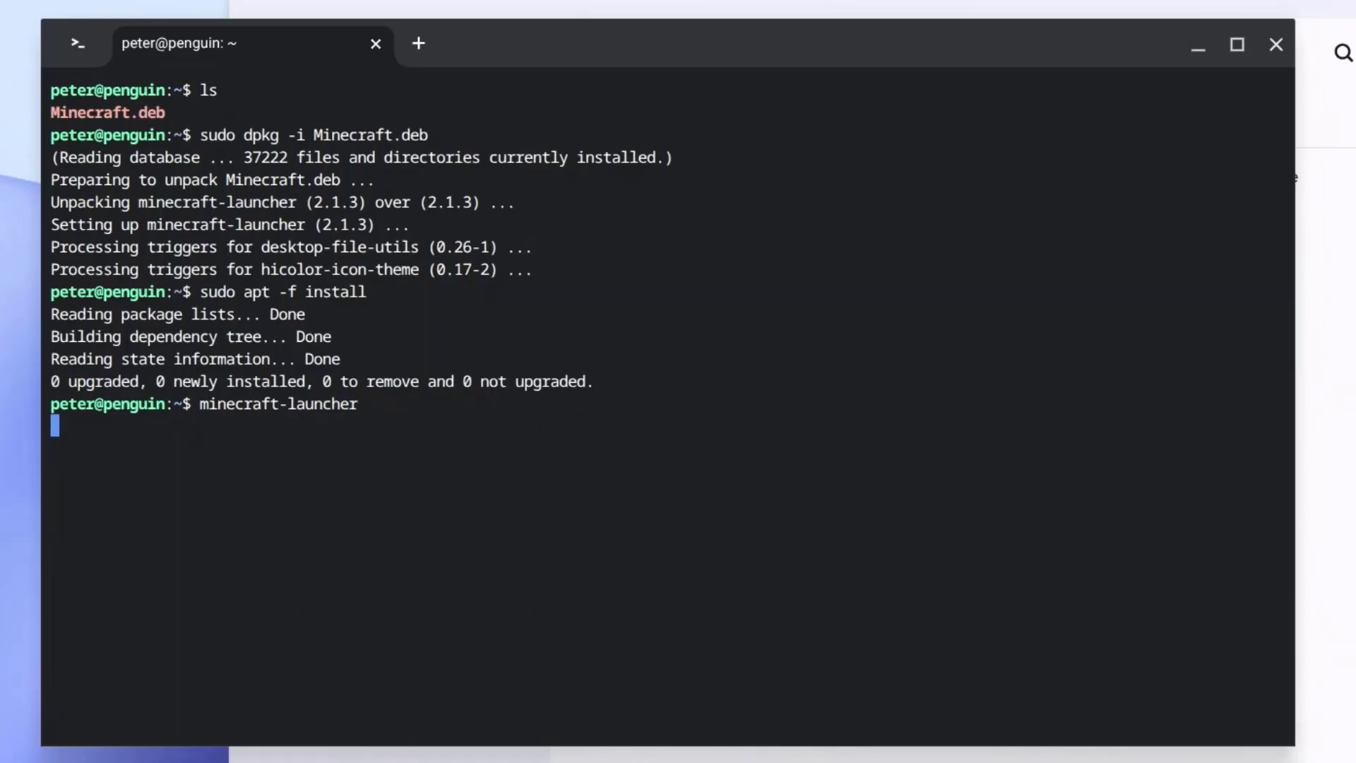